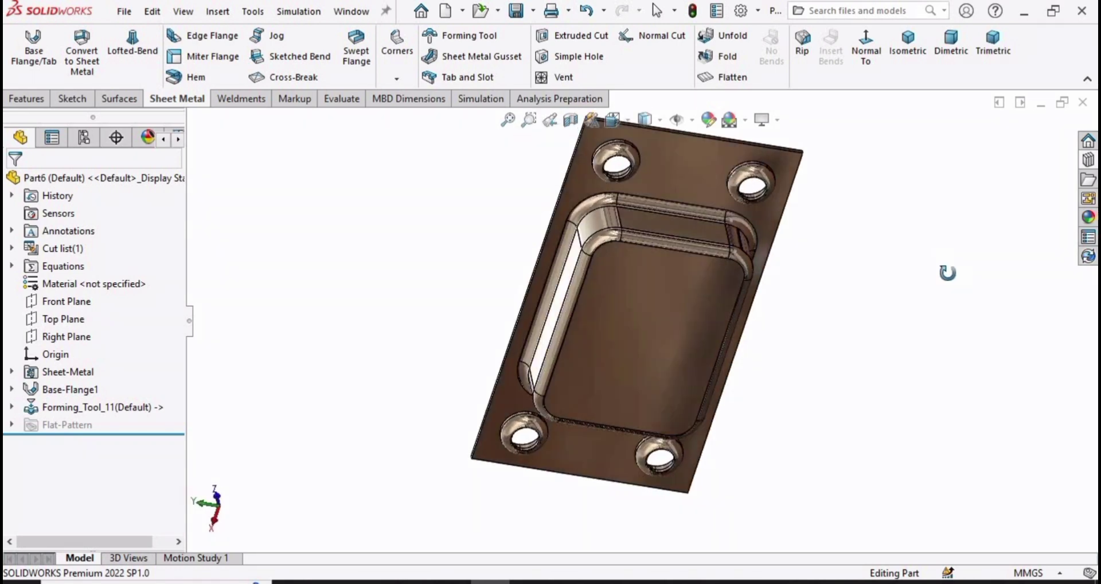
Orbit the finished formed plate to look it over before closing it
middle_click_drag(947, 273, 1029, 273)
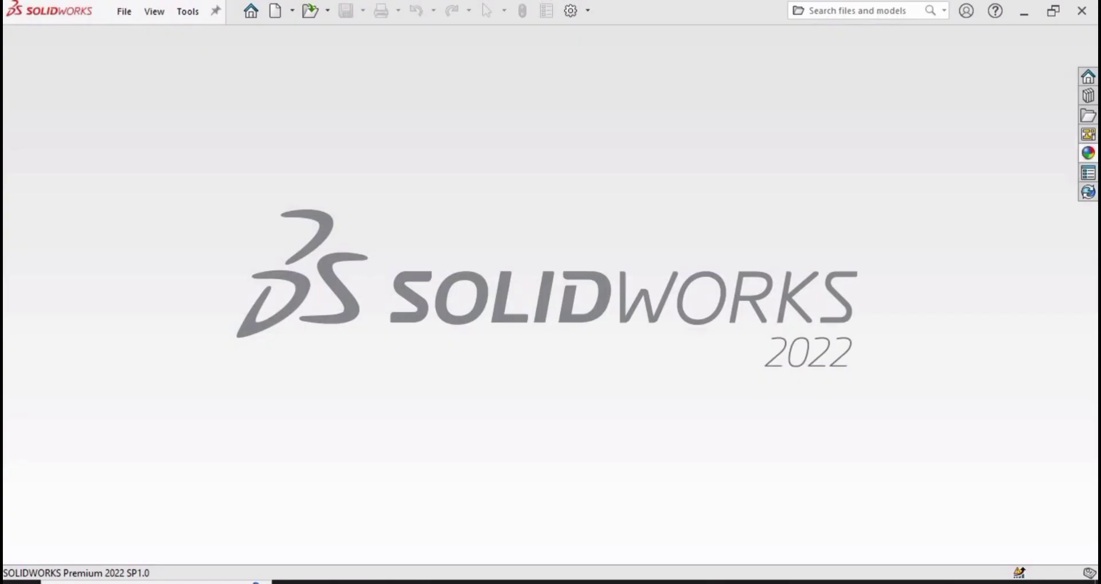
Create a new blank Part document, Part4, from File > New
left_click(119, 17)
left_click(138, 37)
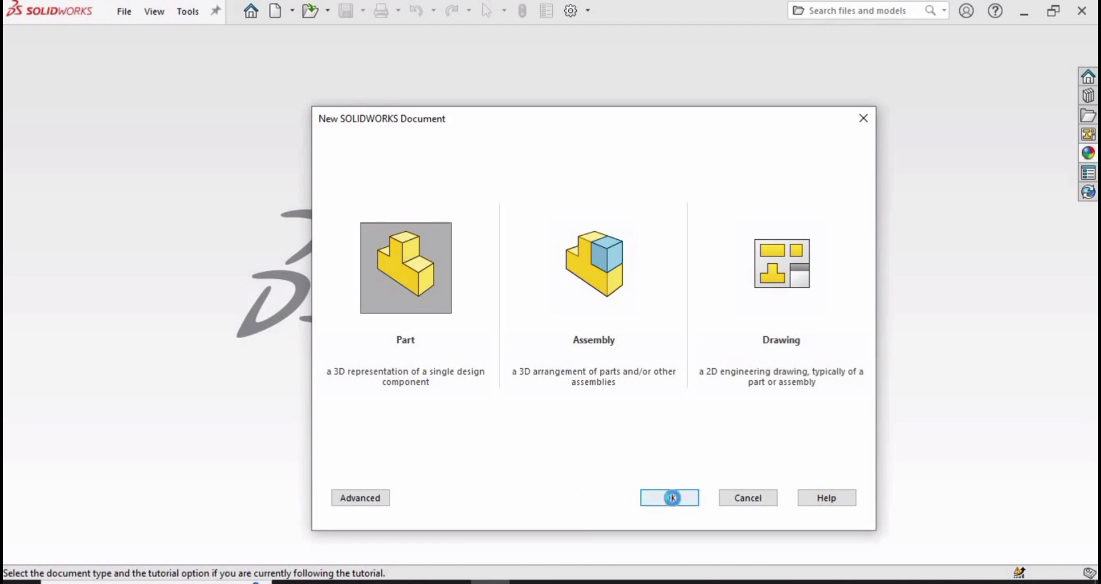
left_click(672, 497)
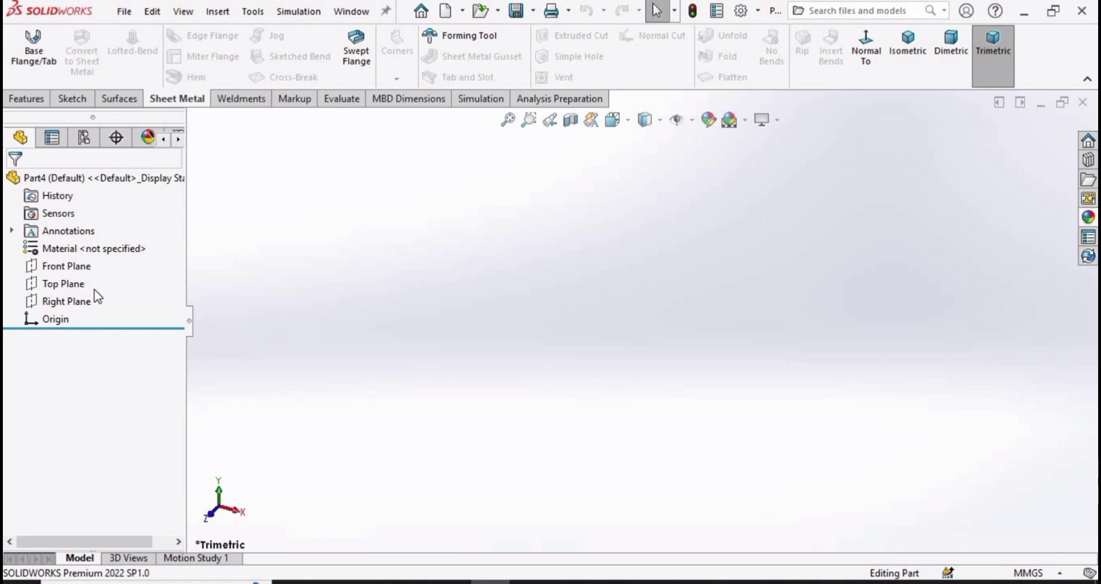
Start a sketch on the Front Plane and draw a center rectangle from the origin
left_click(69, 268)
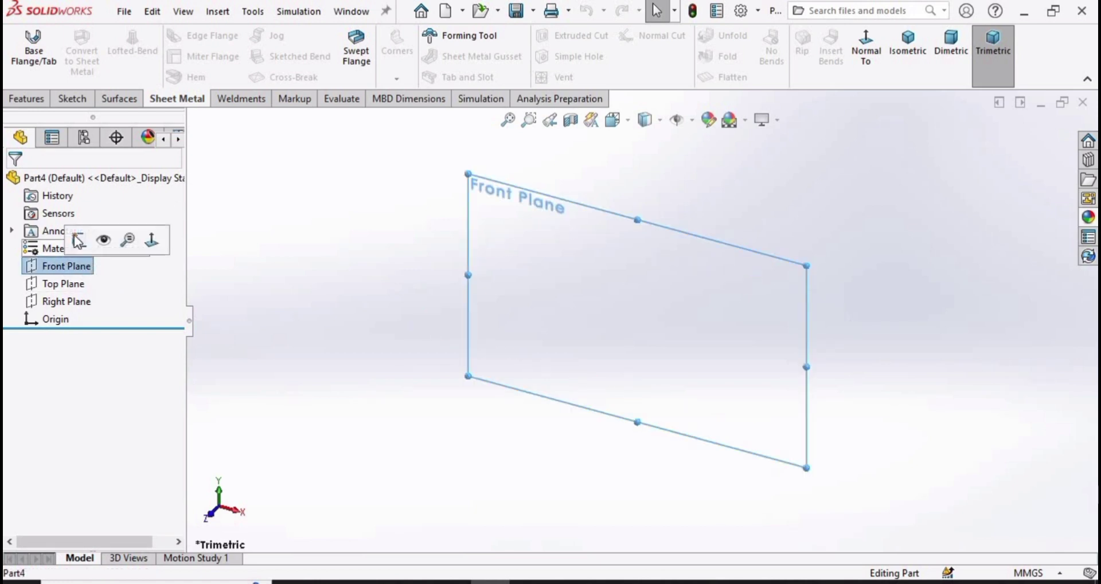
left_click(71, 233)
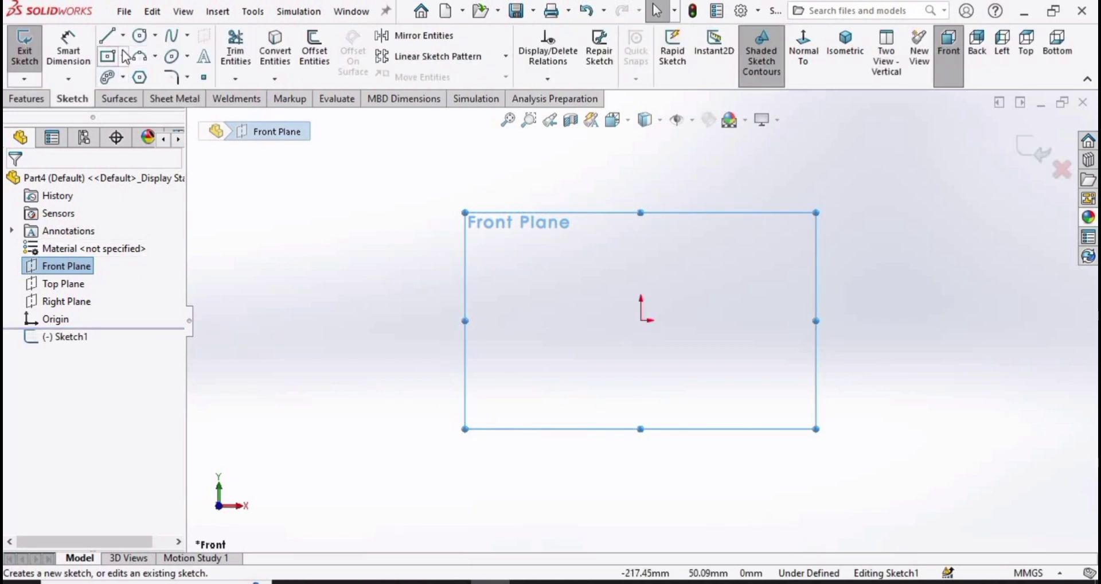
left_click(123, 55)
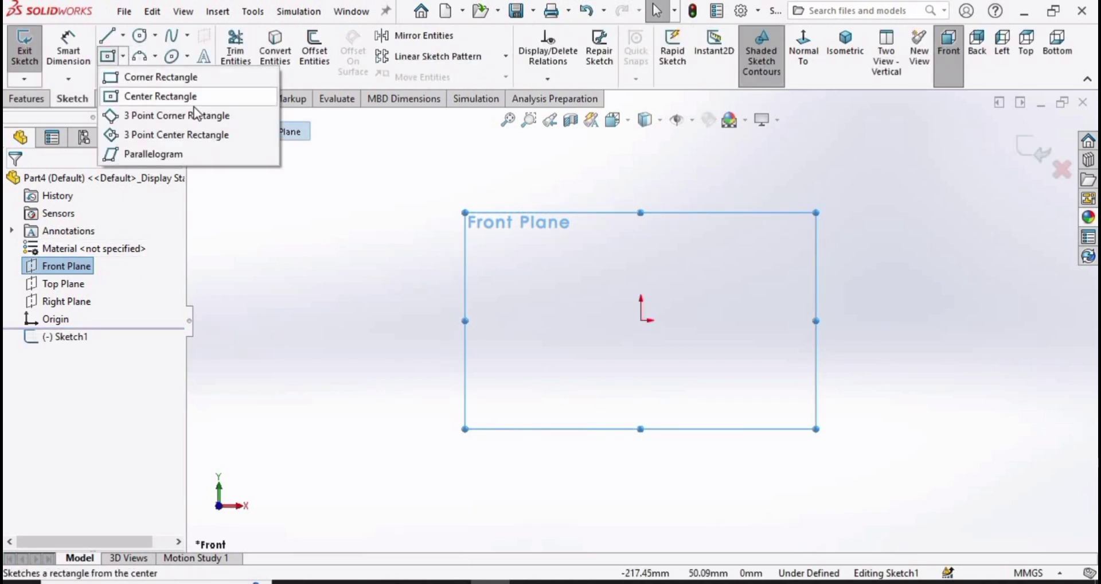
left_click(172, 96)
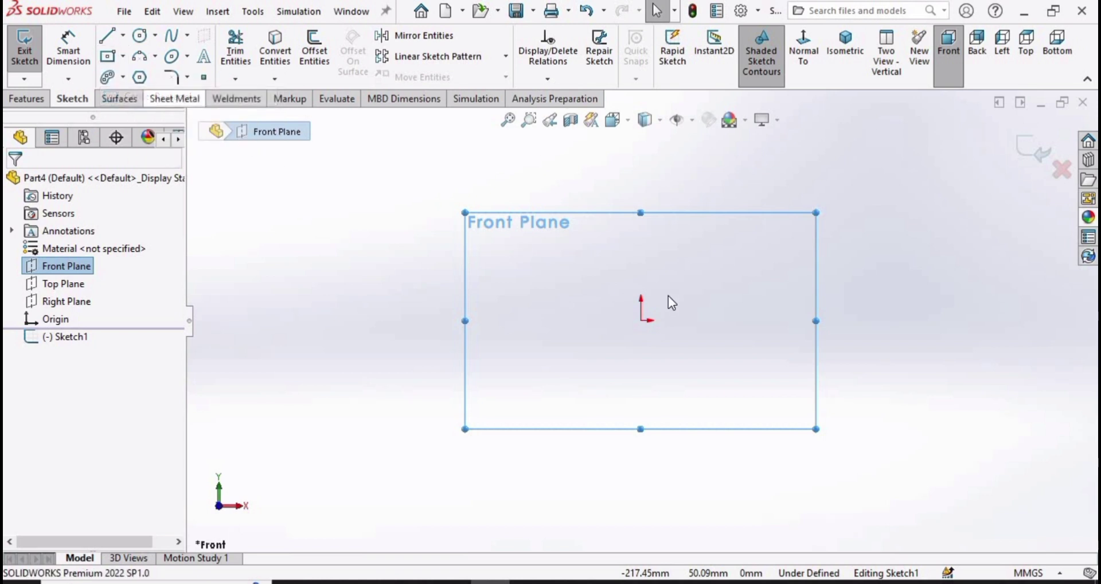
left_click(641, 321)
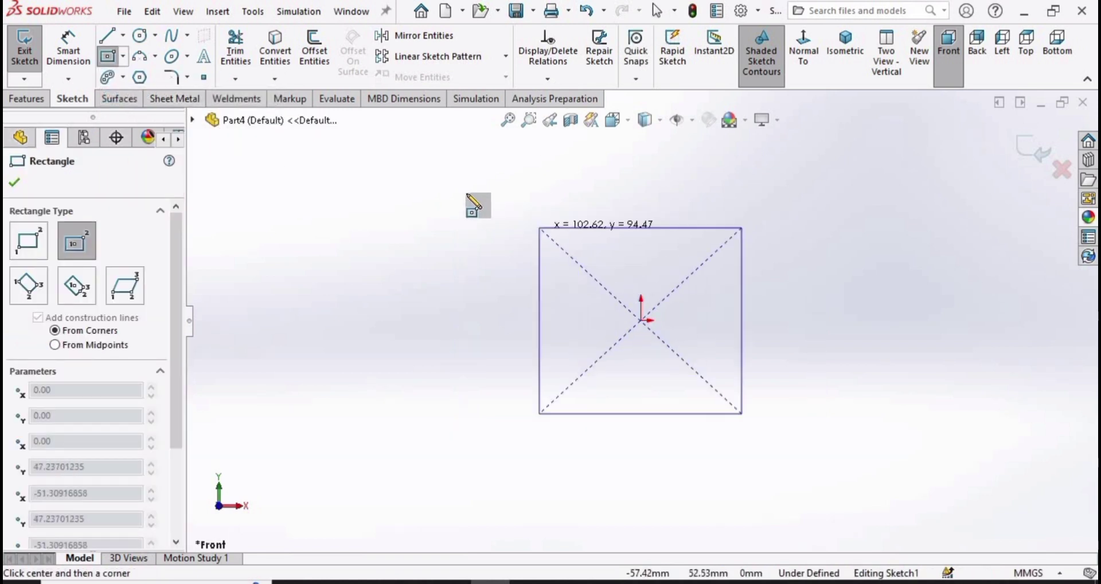
left_click(466, 194)
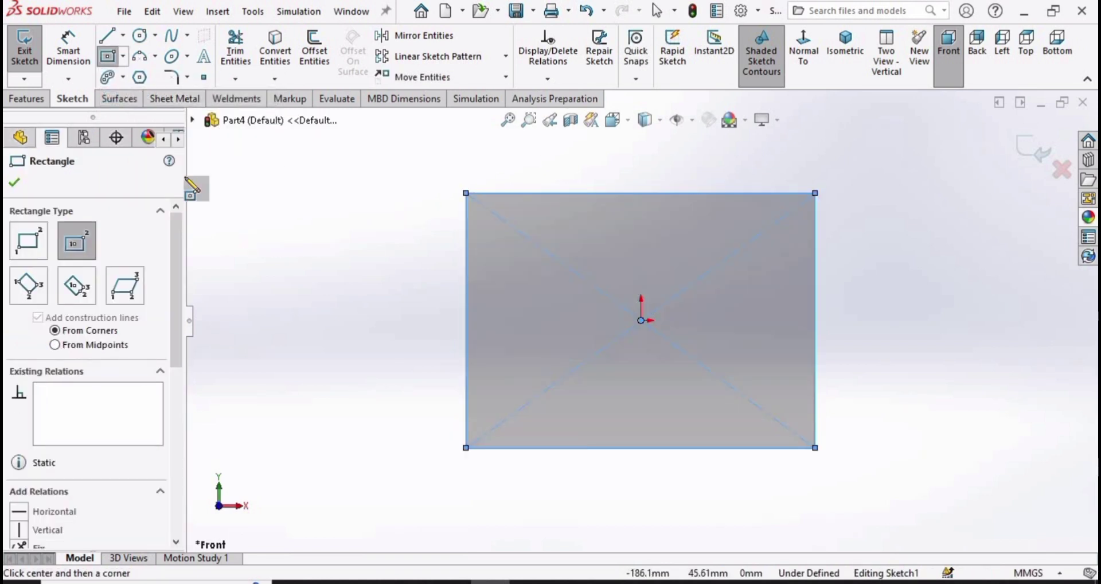
Dimension the rectangle's width to 150 mm
left_click(86, 49)
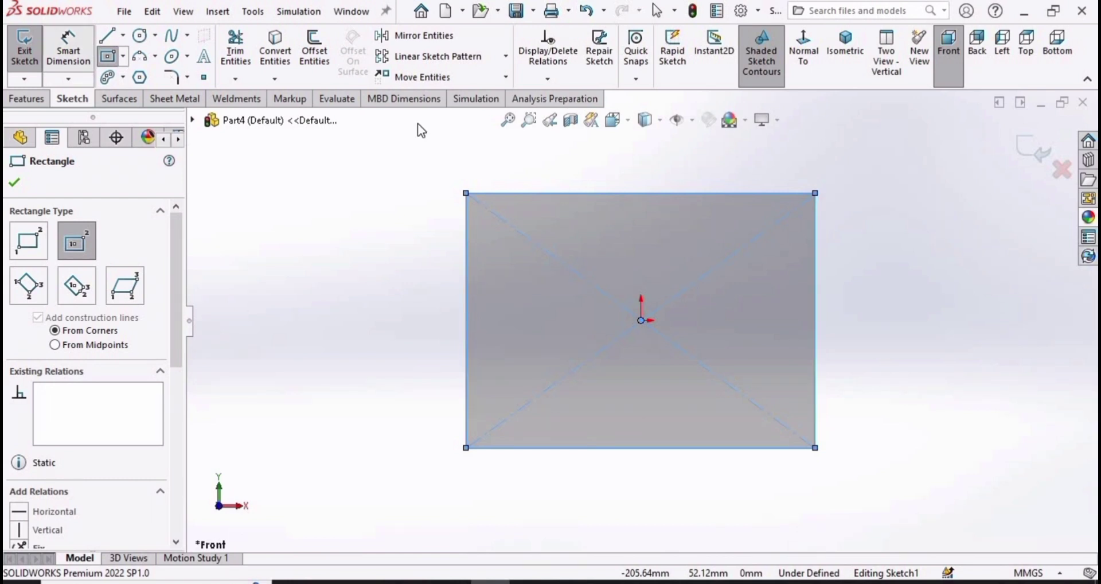
left_click(680, 194)
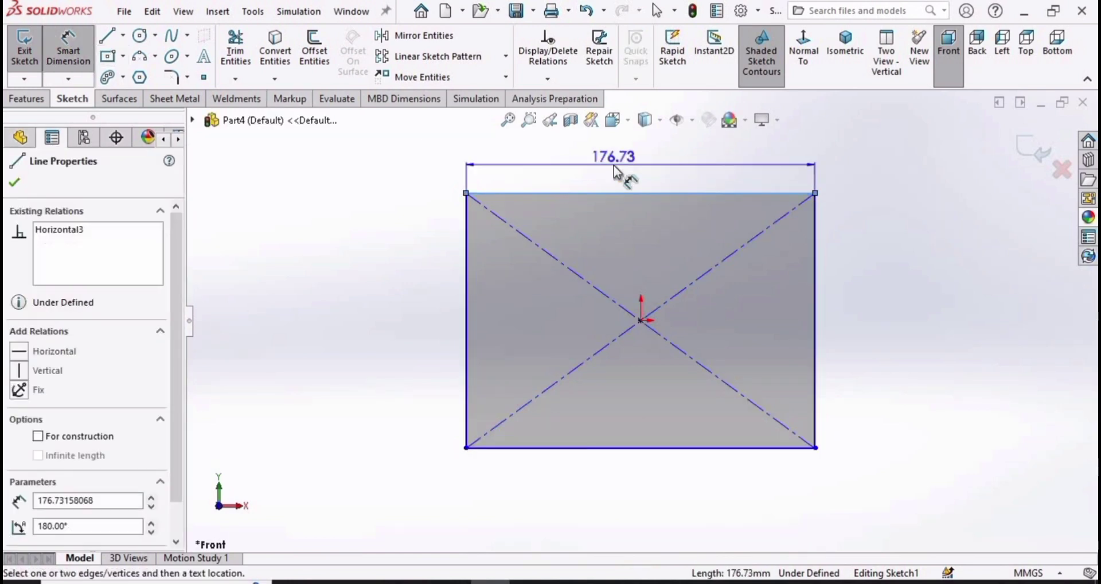
left_click(613, 165)
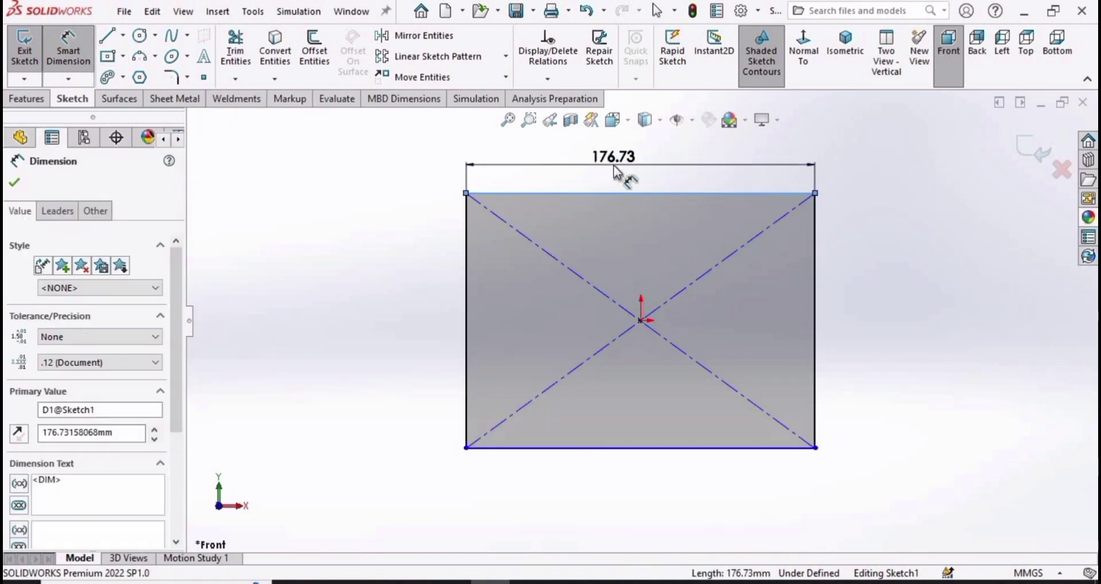
type("150")
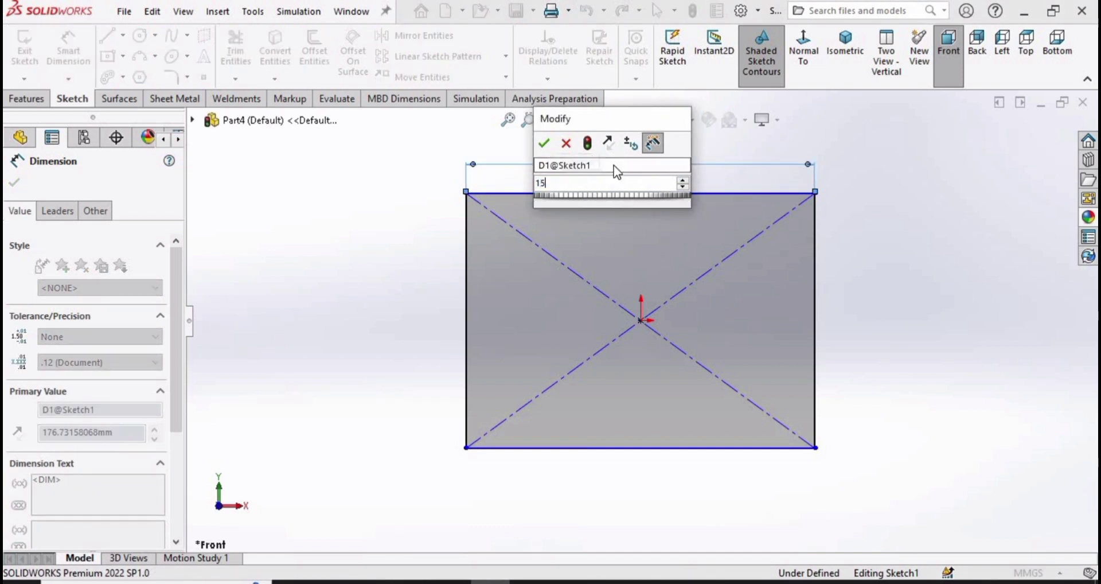
key("Return")
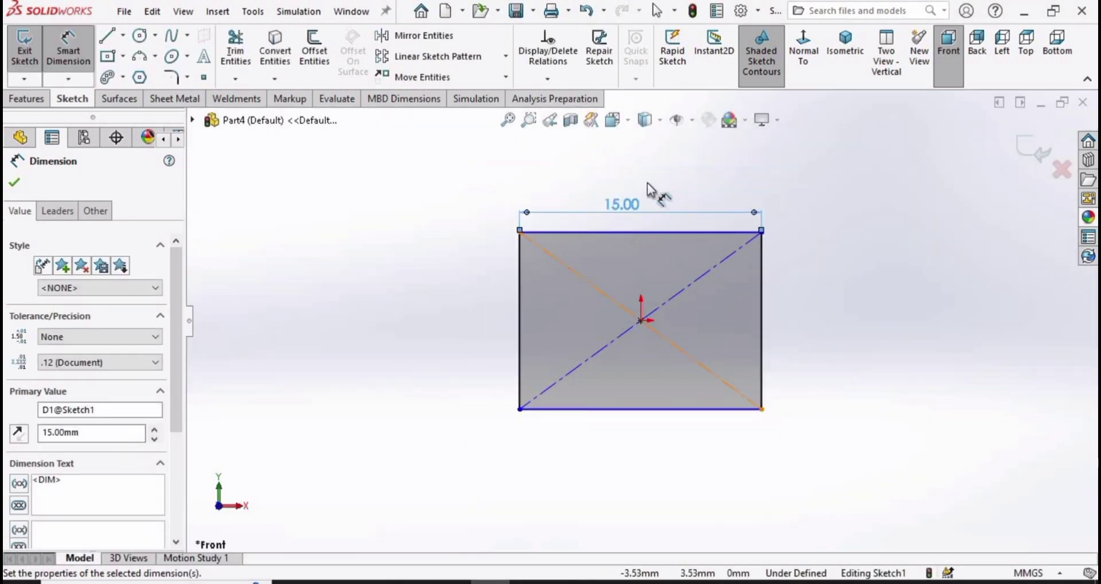
double_click(624, 198)
type("1")
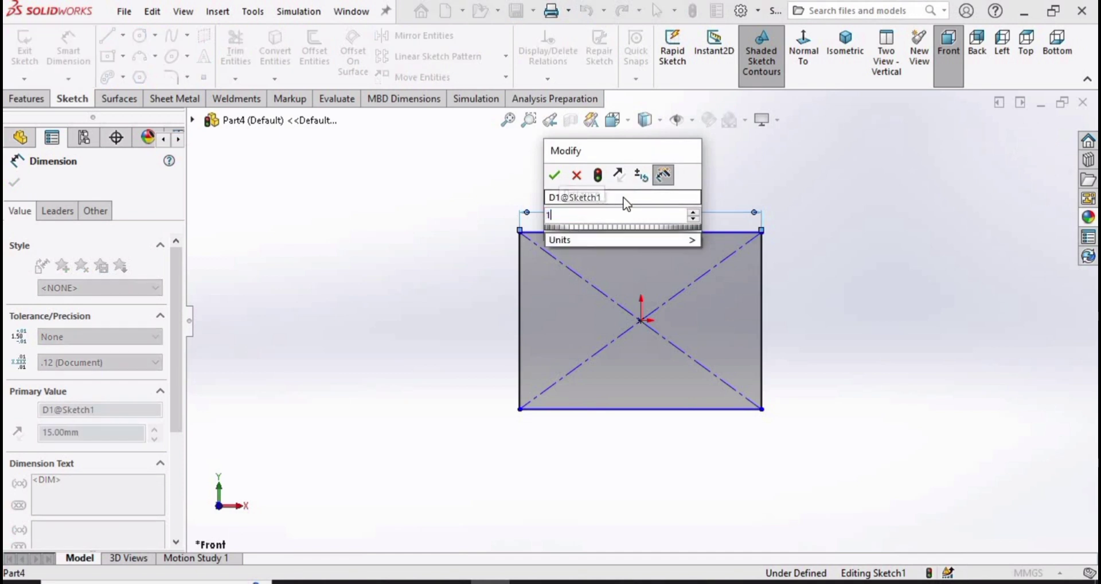
type("50")
key("Return")
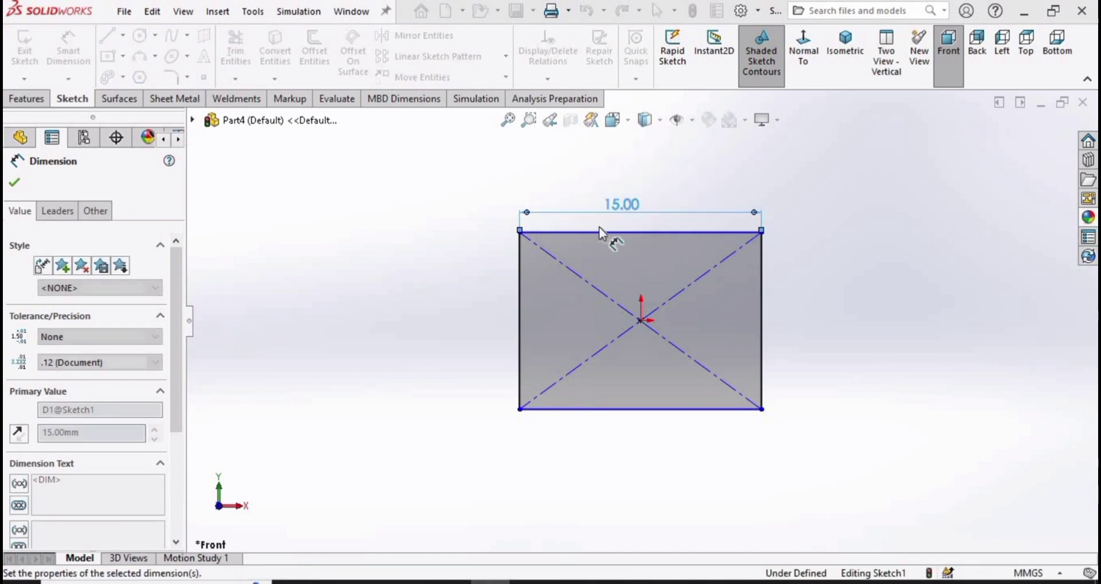
key("f")
scroll(344, 315, "down", 3)
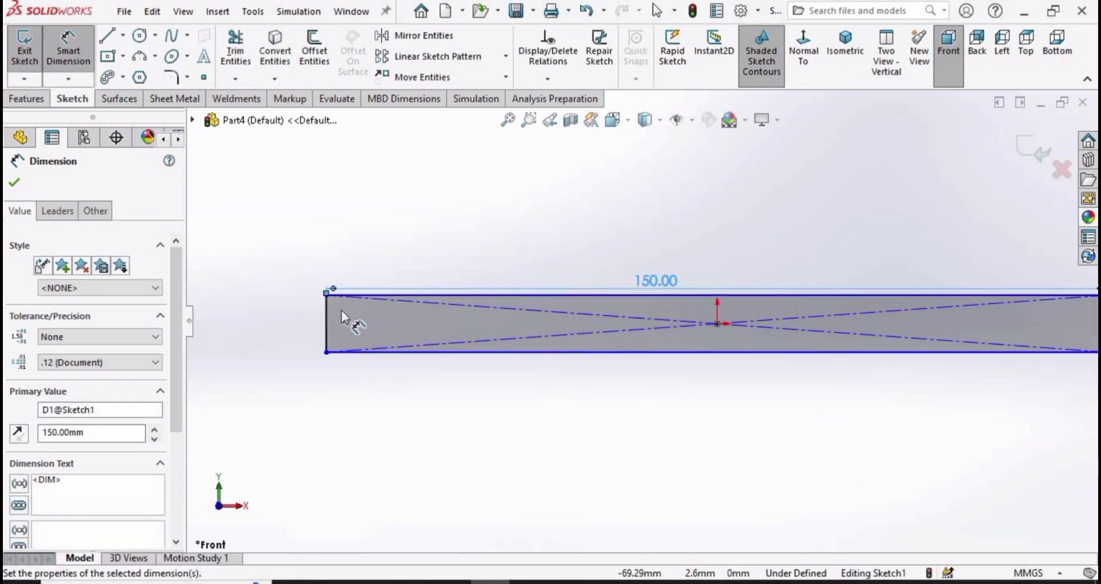
Dimension the rectangle's height to 80 mm, fully defining the sketch
left_click(353, 315)
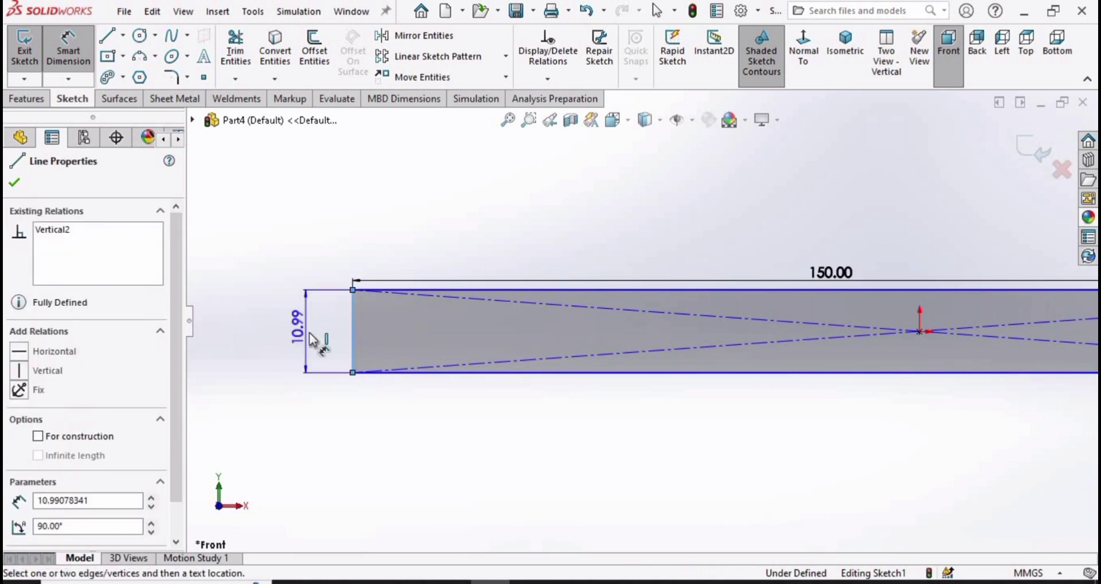
left_click(314, 341)
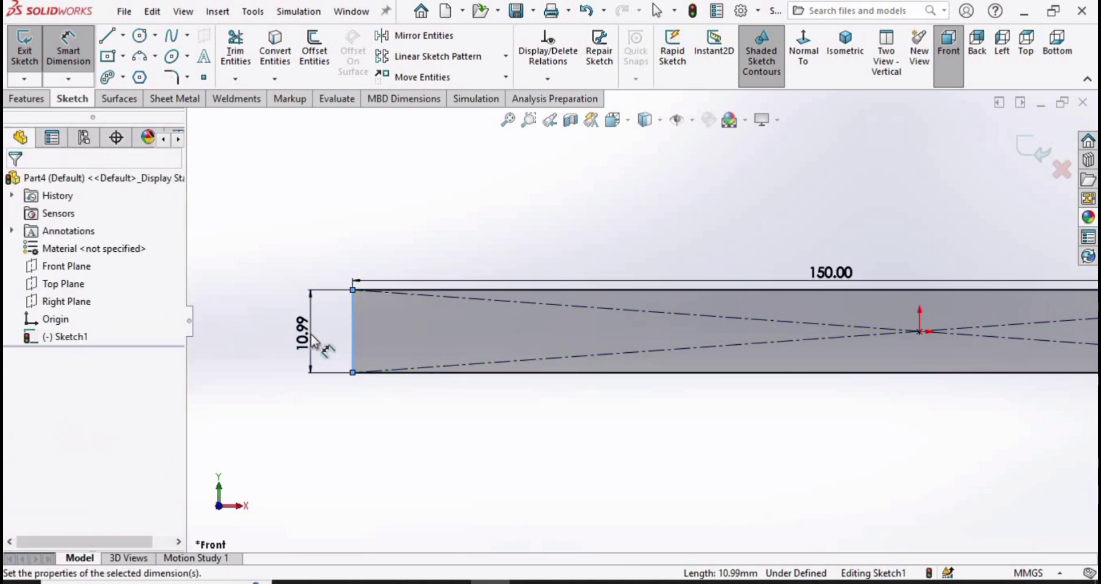
type("80")
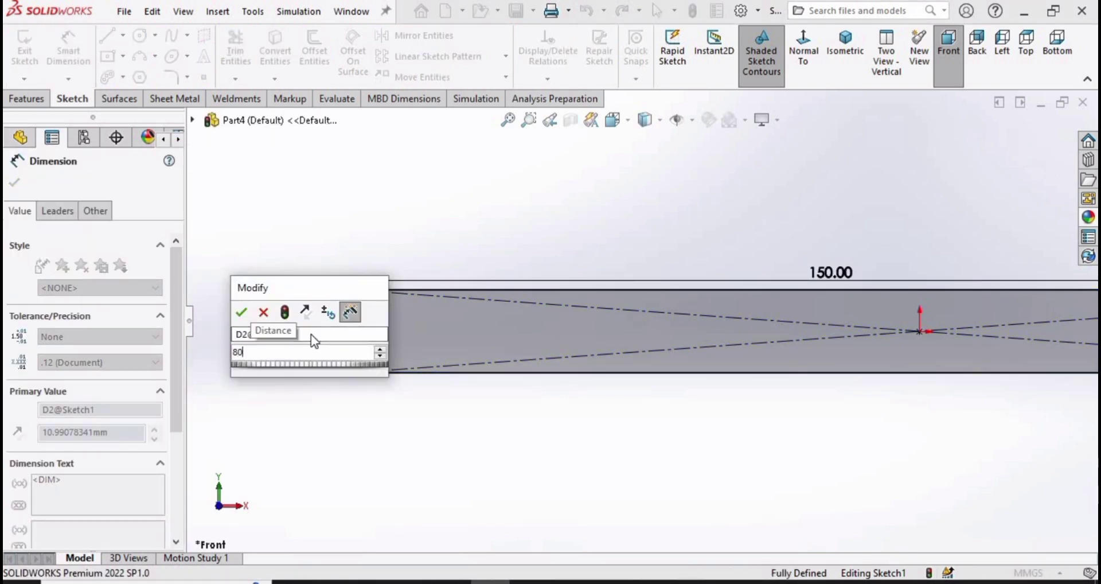
key("Return")
key("f")
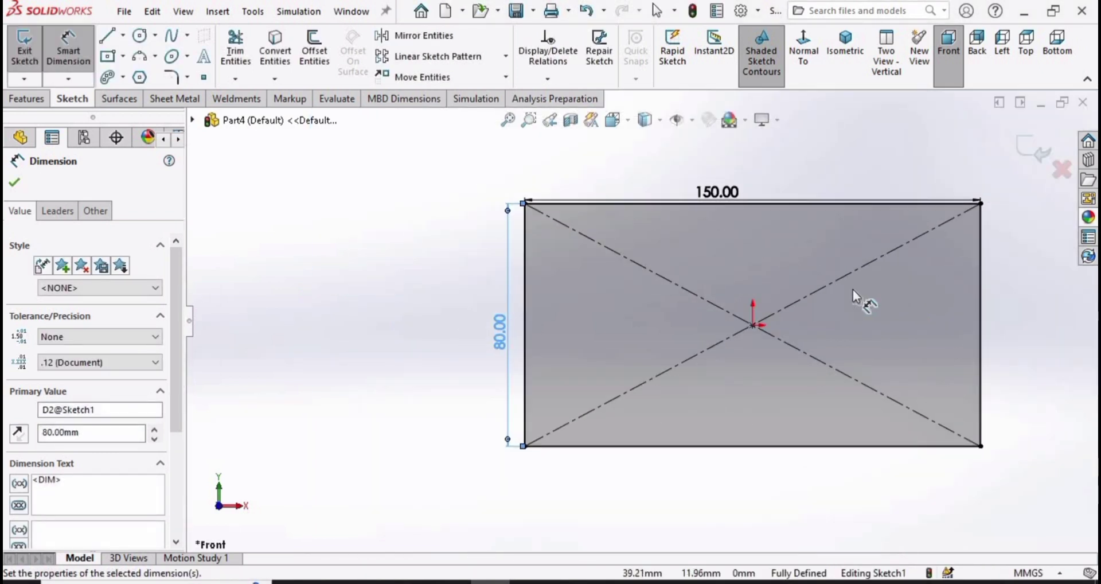
Move the 150 and 80 dimensions clear of the rectangle
left_click(960, 397)
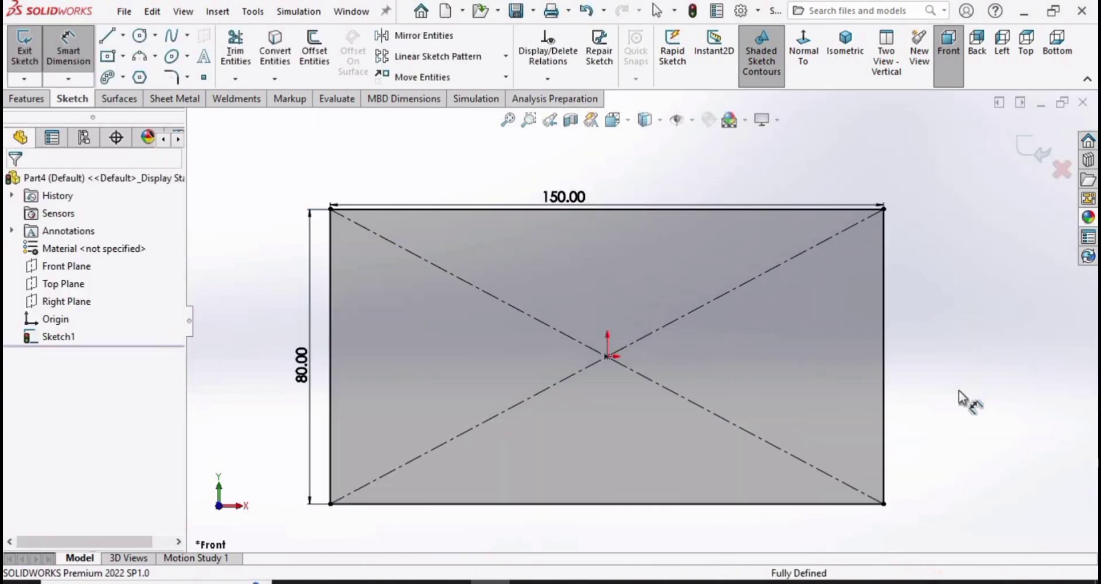
left_click_drag(577, 196, 579, 176)
left_click_drag(300, 363, 278, 367)
left_click(238, 221)
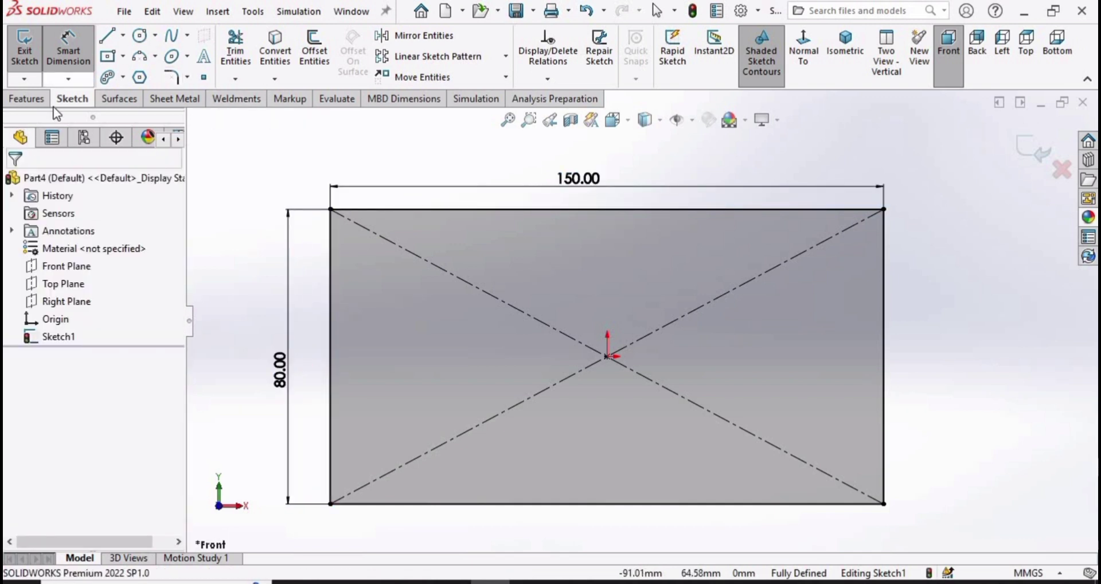
Extrude the sketch 10 mm blind as Boss-Extrude1
left_click(27, 99)
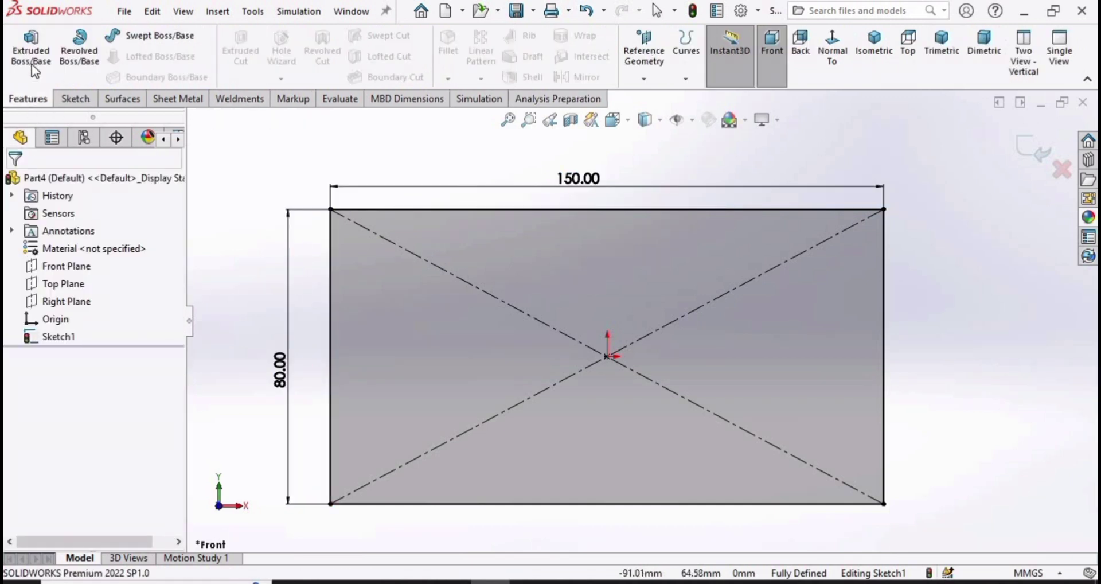
left_click(31, 63)
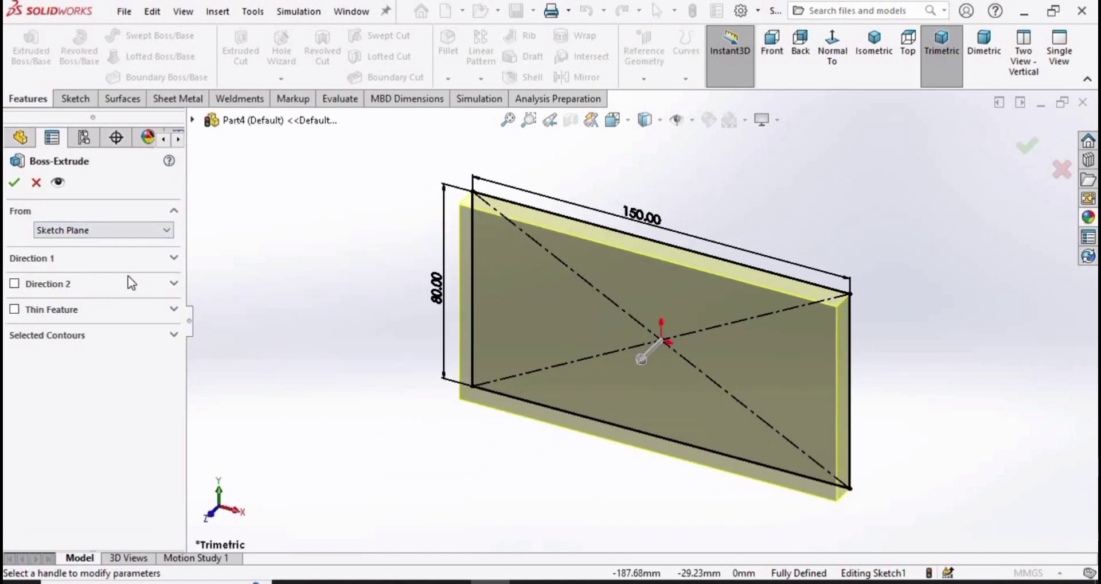
left_click(174, 259)
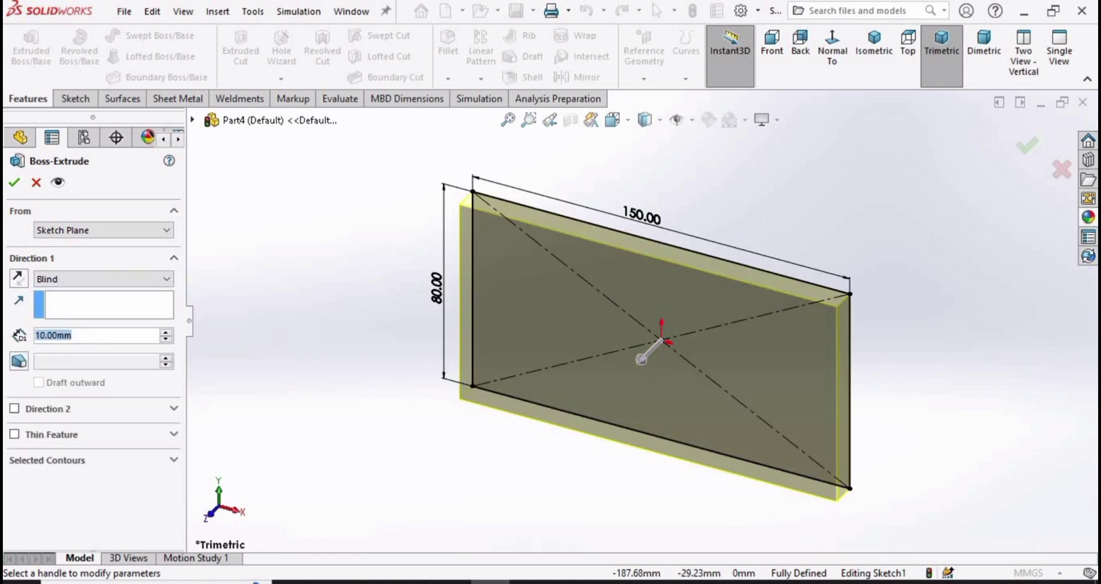
left_click(13, 184)
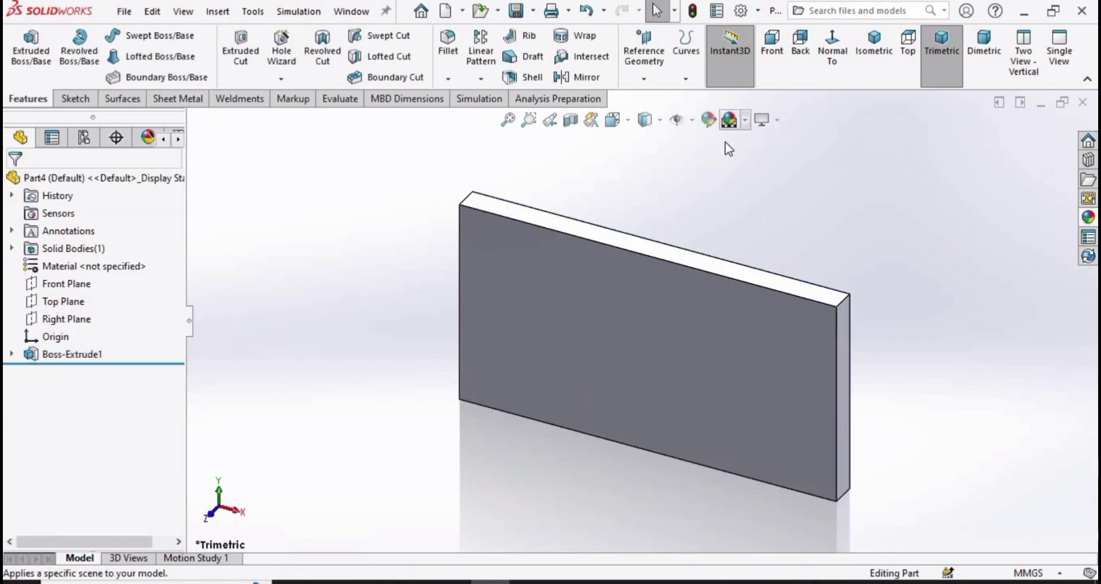
Apply the Plain White scene and a nickel metal appearance to the block
left_click(745, 122)
left_click(751, 162)
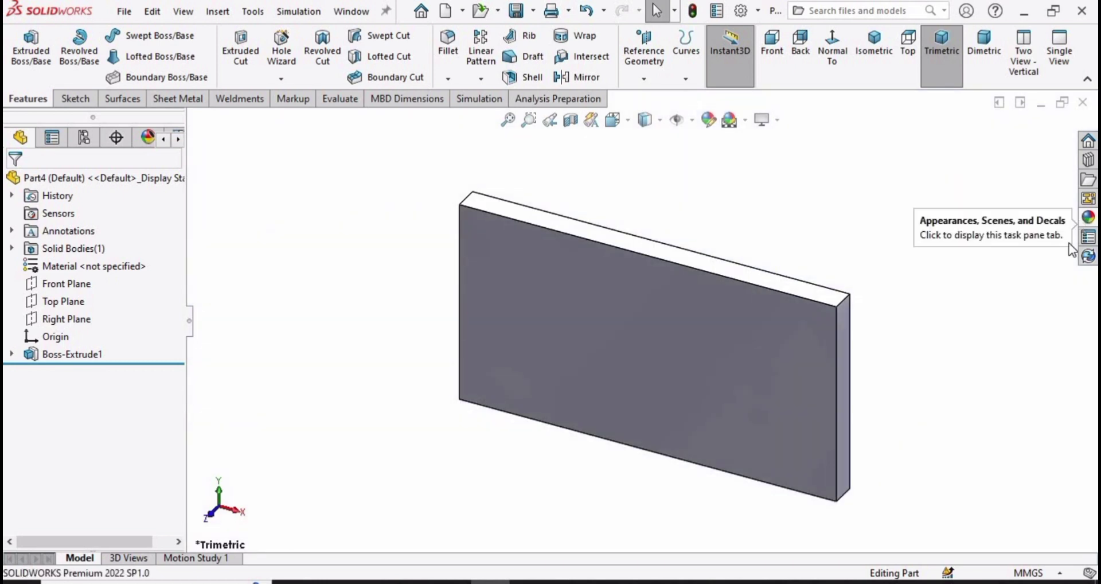
left_click(1088, 217)
double_click(992, 525)
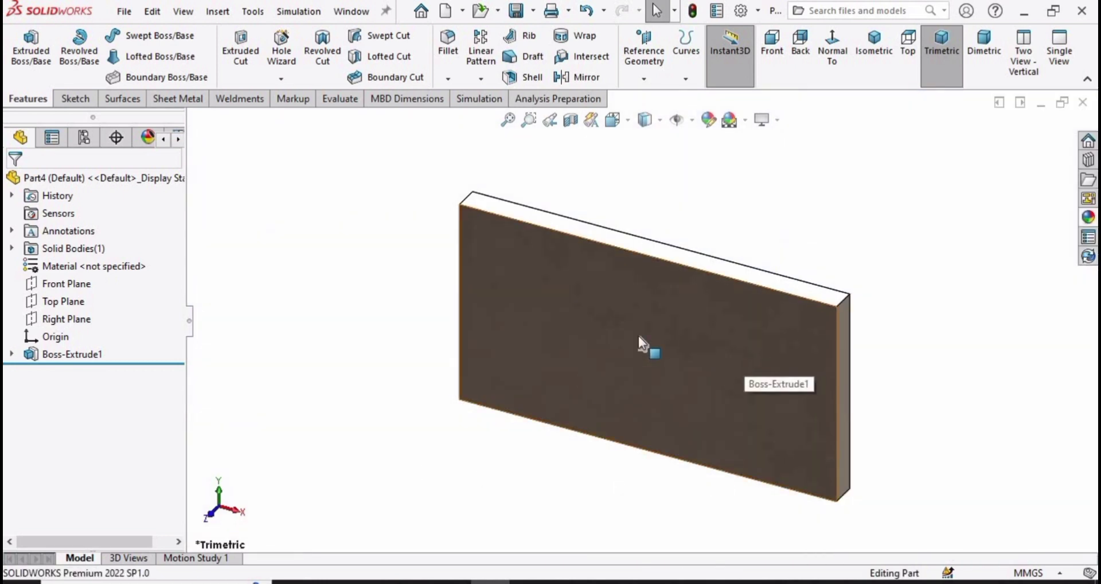
left_click(599, 323)
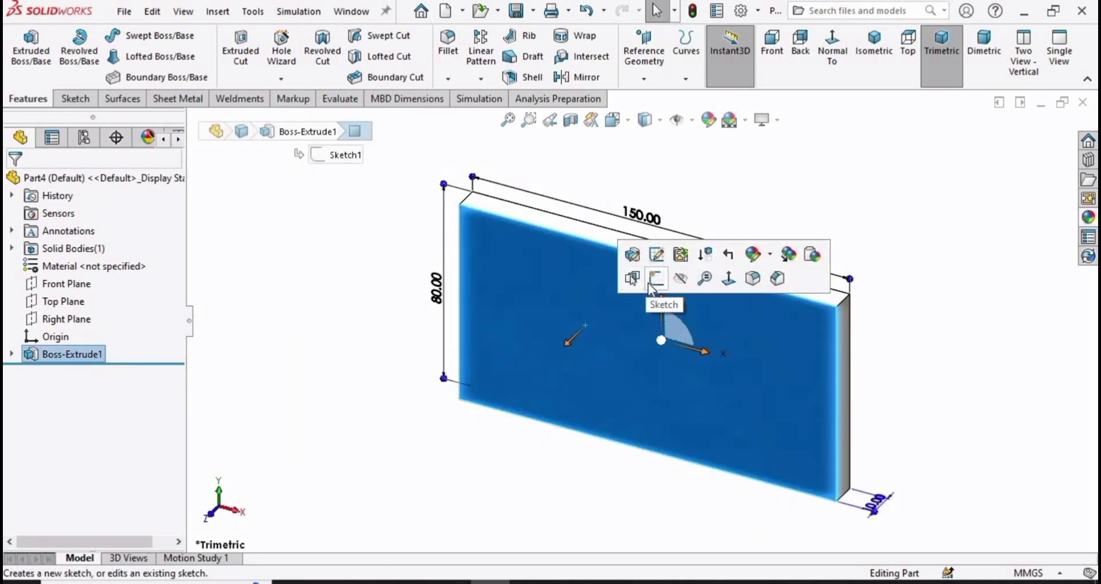
Start a sketch on the front face and draw a vertical centerline through the origin, top to bottom edge
left_click(648, 283)
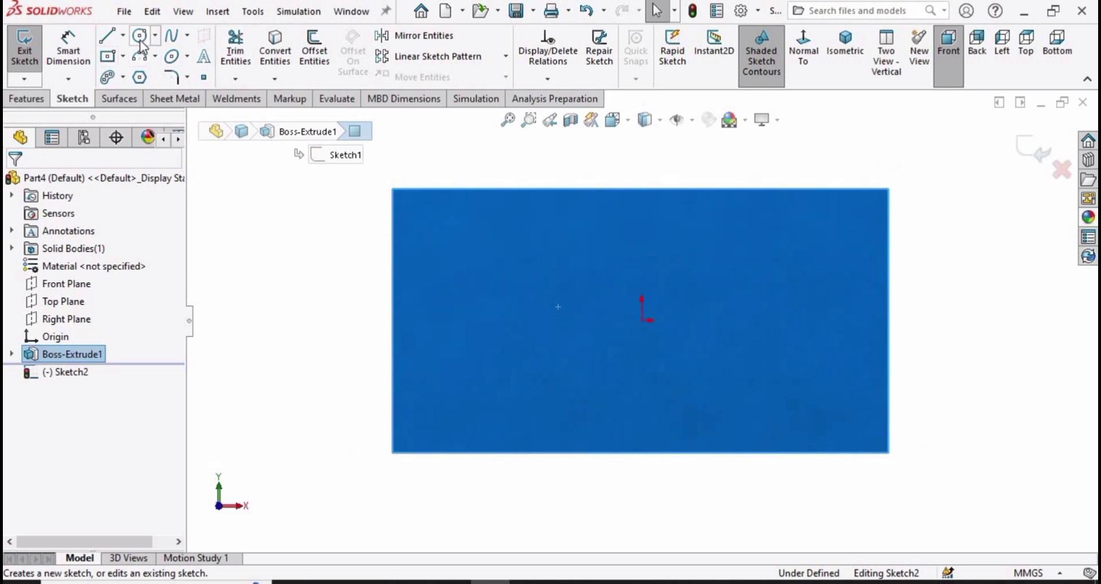
left_click(140, 38)
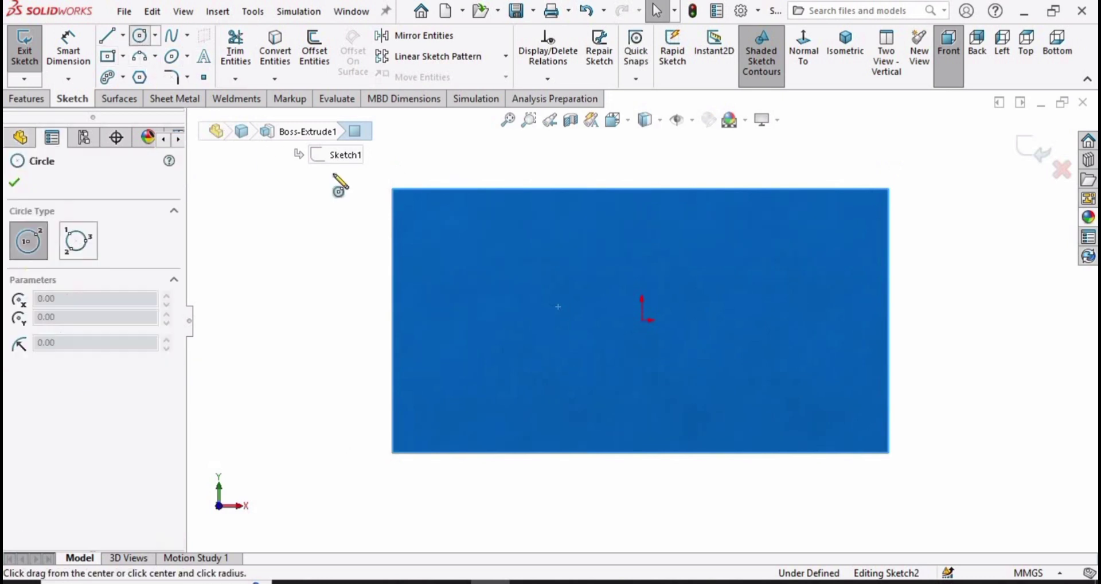
left_click(123, 35)
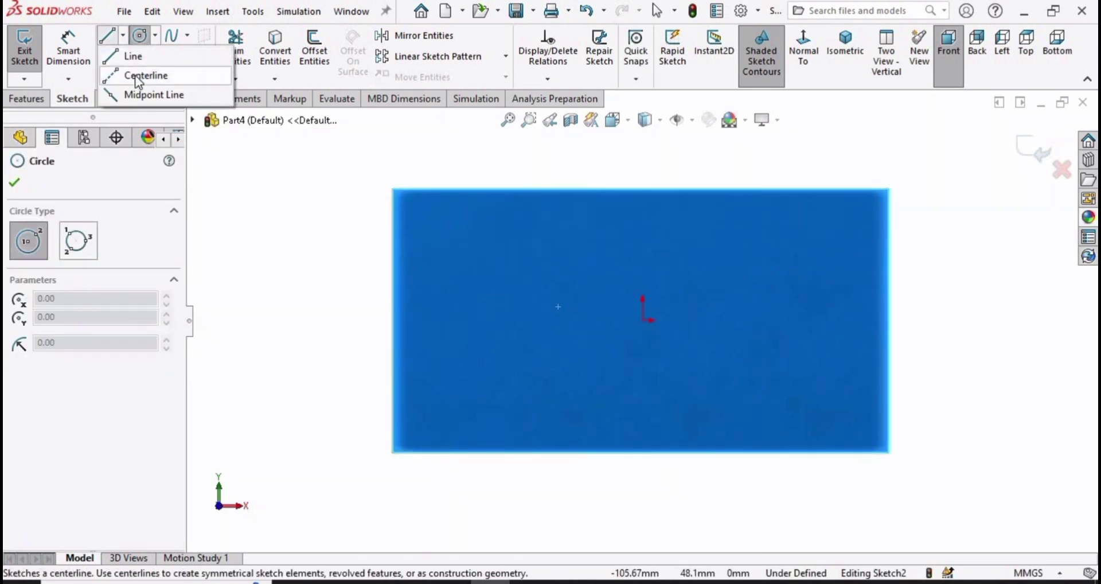
left_click(146, 75)
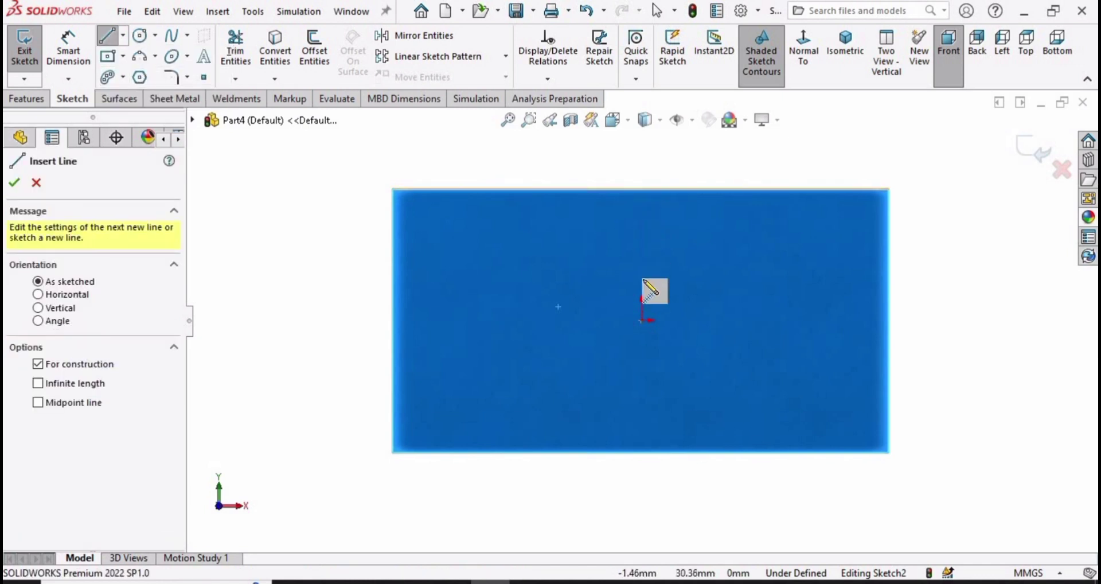
left_click(641, 320)
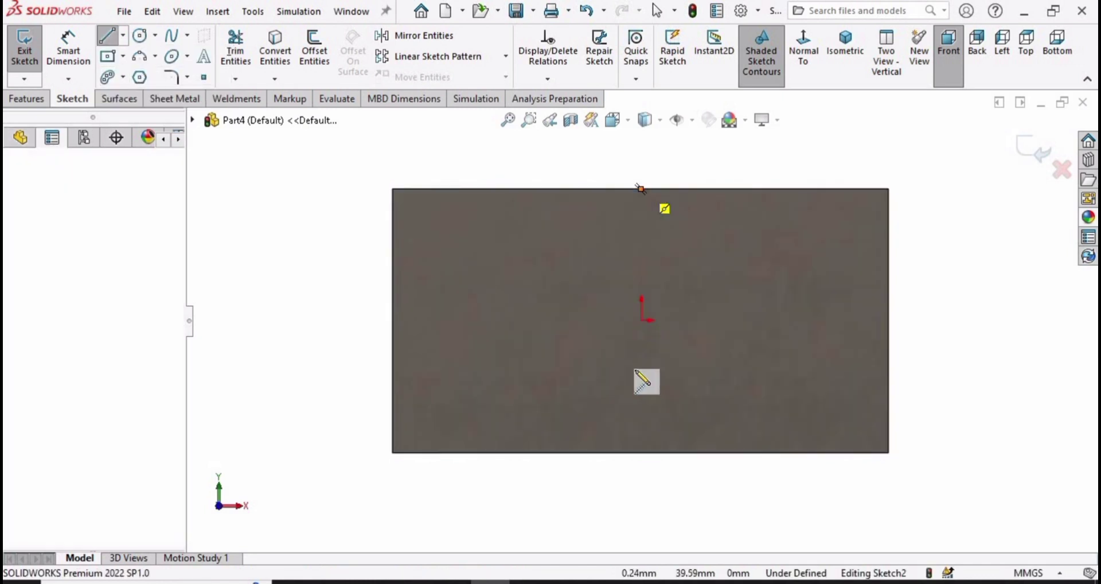
left_click(640, 188)
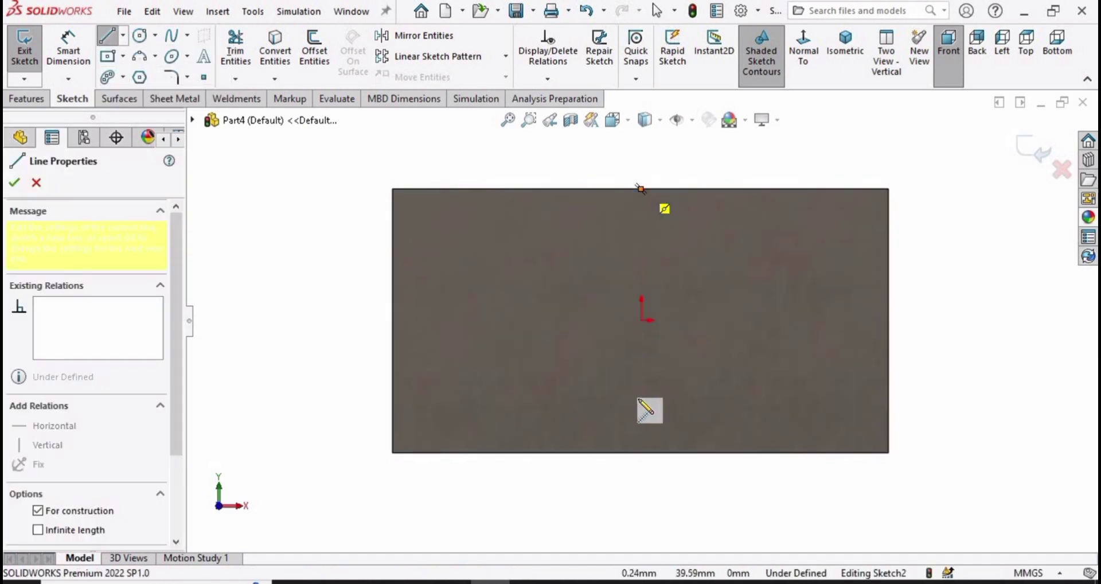
left_click(640, 452)
key("Escape")
key("Escape")
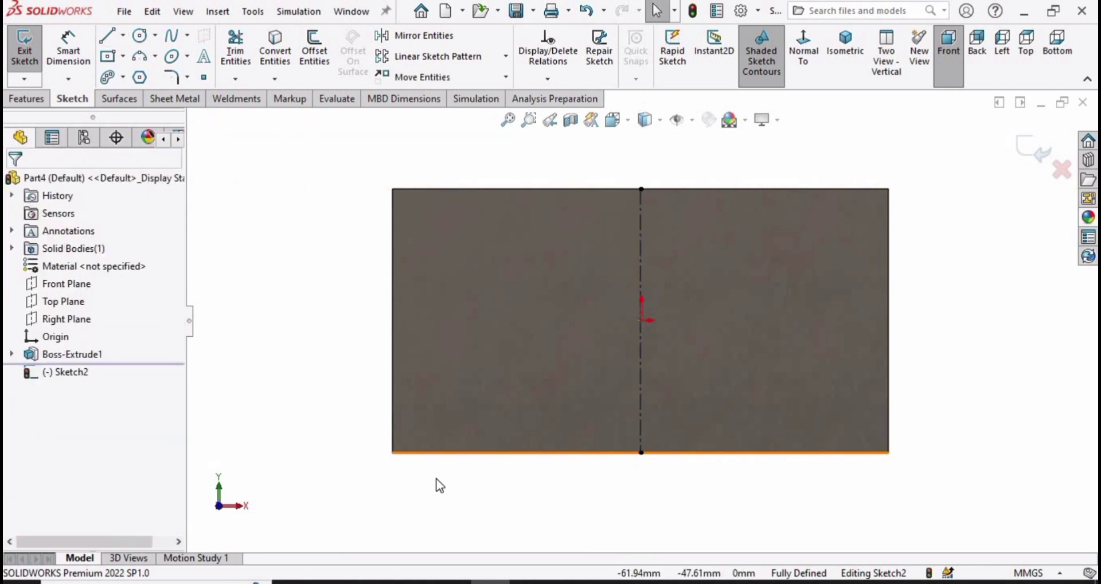
Draw a horizontal centerline through the origin from the left edge to the right edge
key("Return")
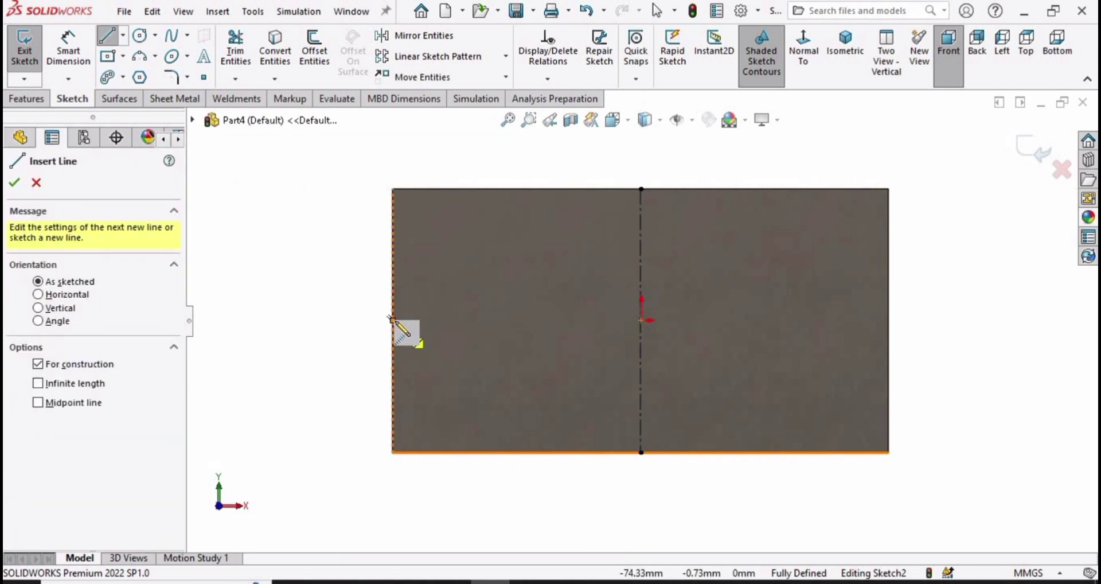
left_click(391, 319)
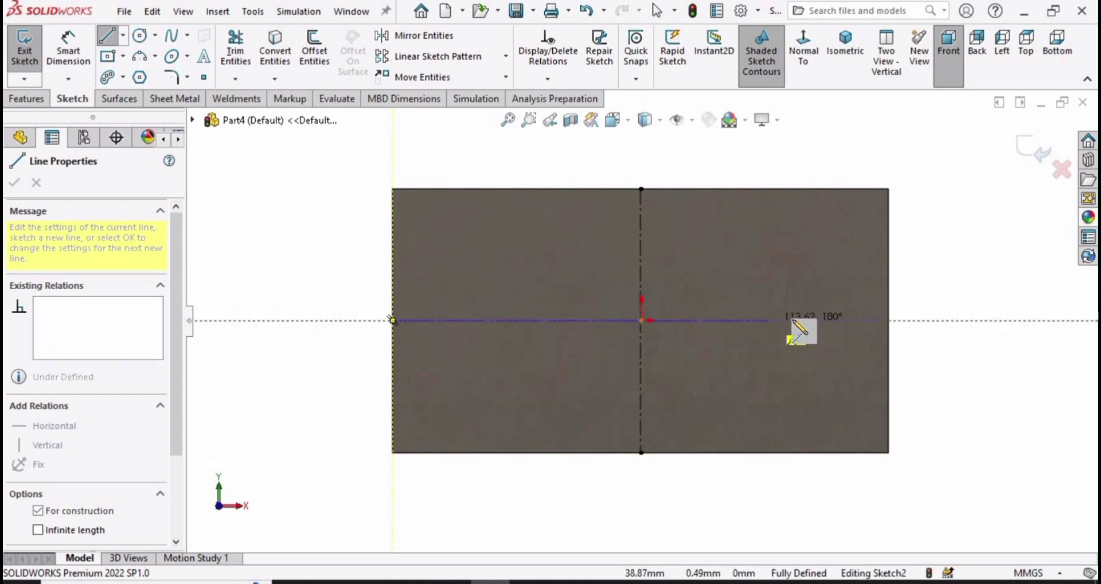
left_click(888, 320)
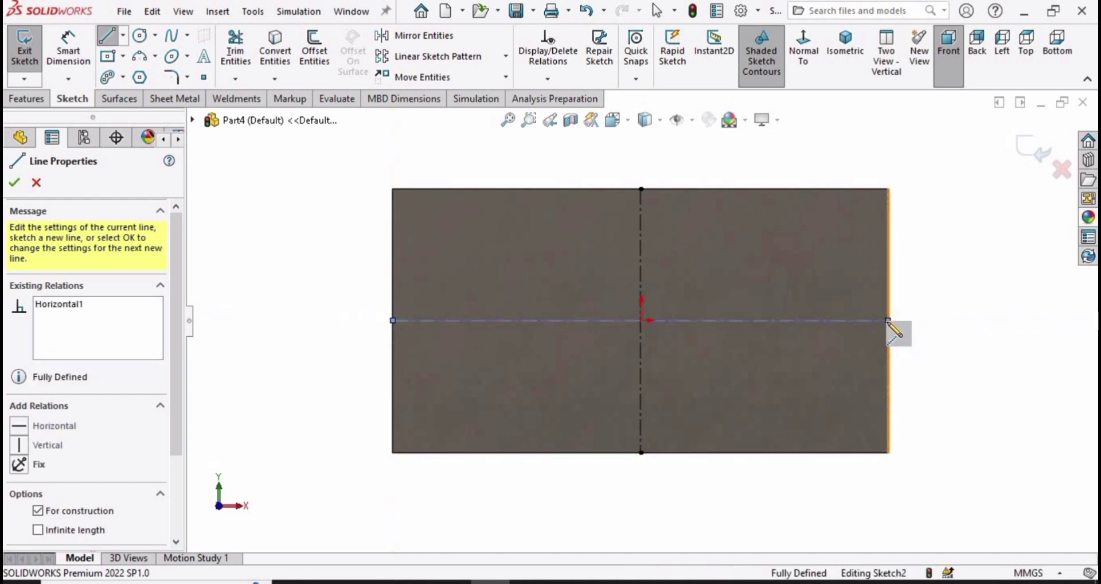
key("Escape")
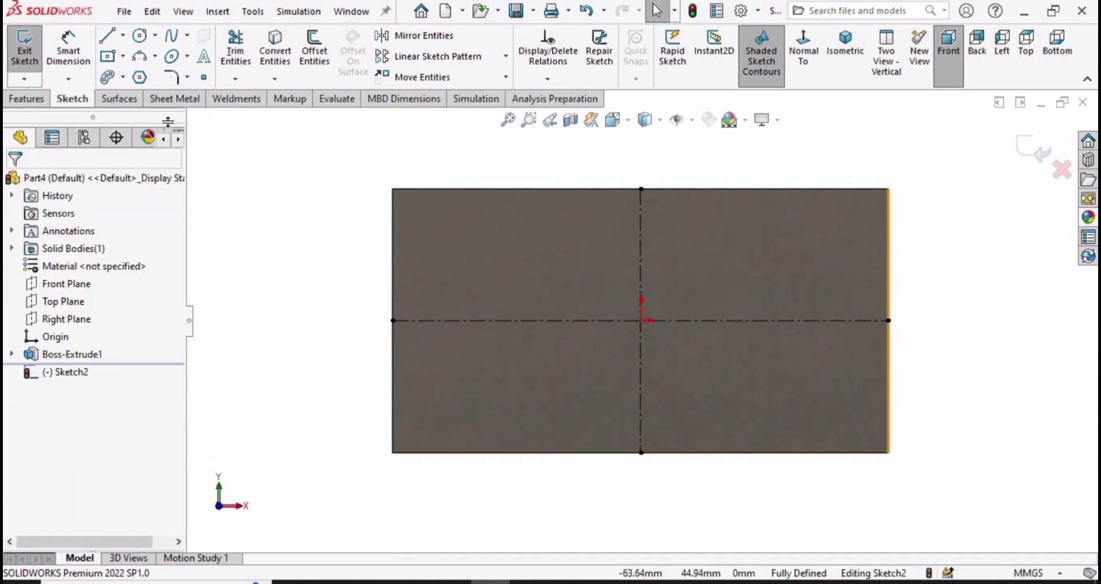
left_click(140, 38)
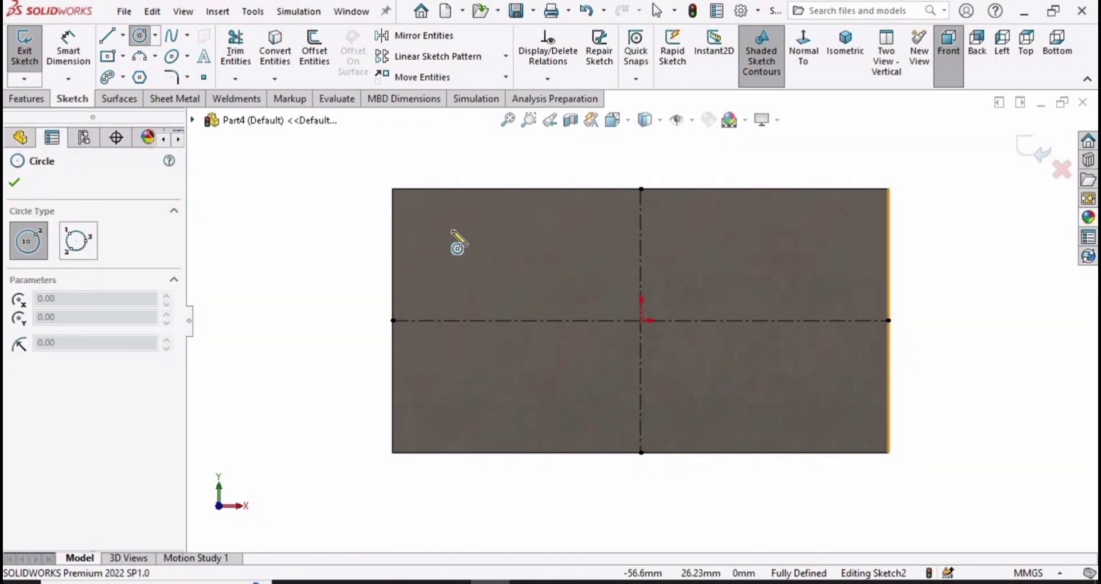
Draw a circle near the plate's upper-left corner and dimension it to Ø14 mm
left_click_drag(453, 234, 439, 213)
key("Escape")
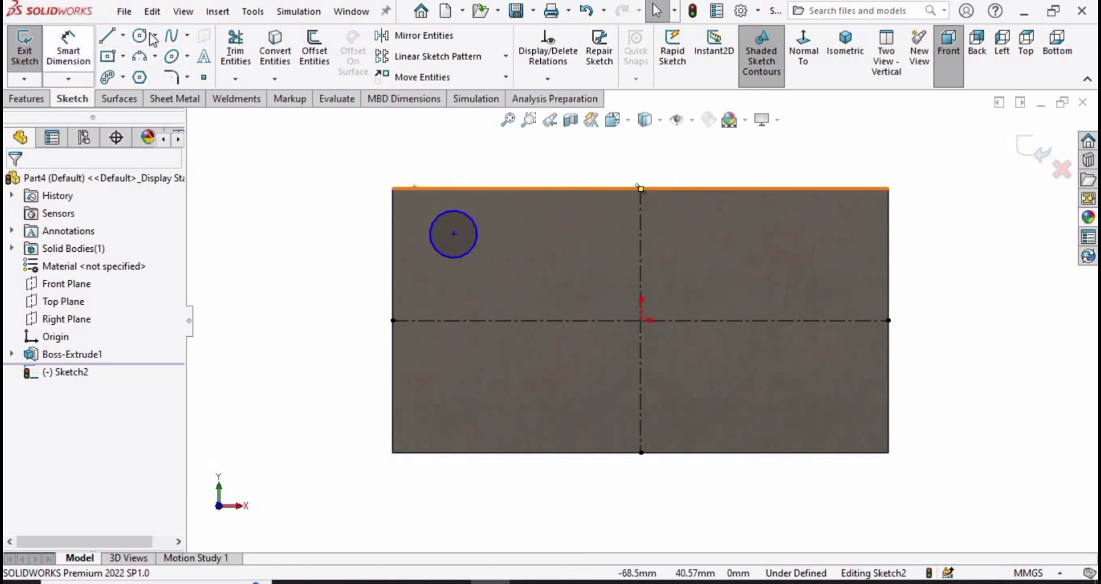
key("d")
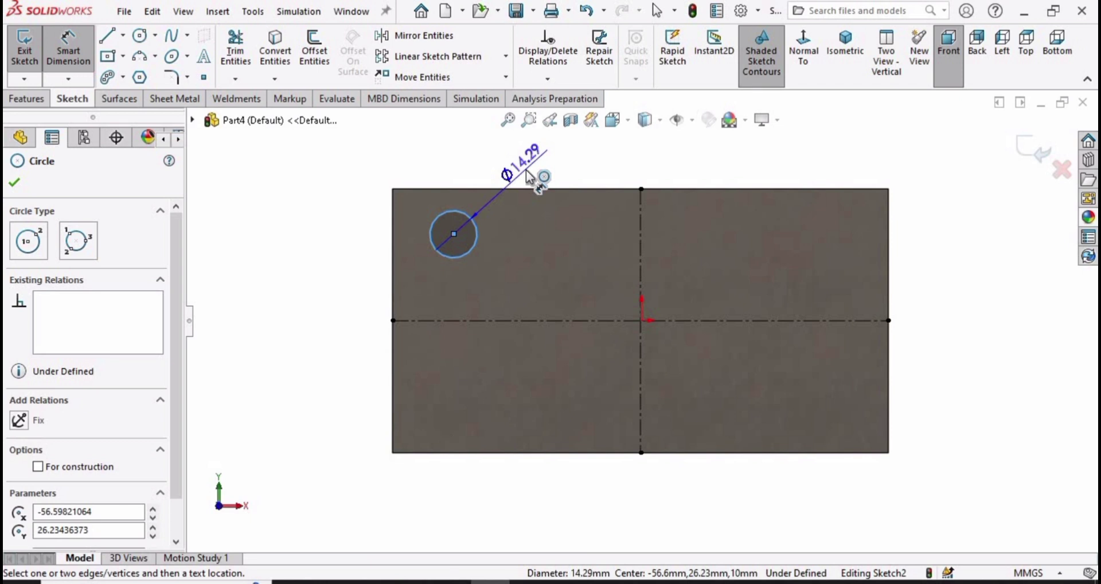
left_click(527, 175)
type("14")
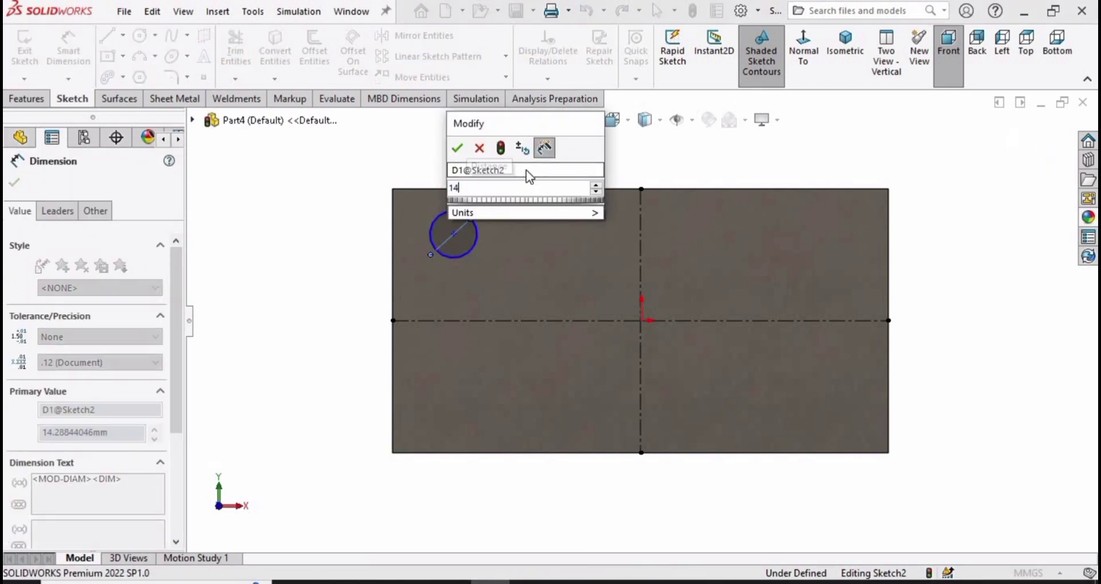
key("Return")
Locate the circle's centre 15 mm from the left edge and 15 mm from the top edge
scroll(475, 252, "down", 3)
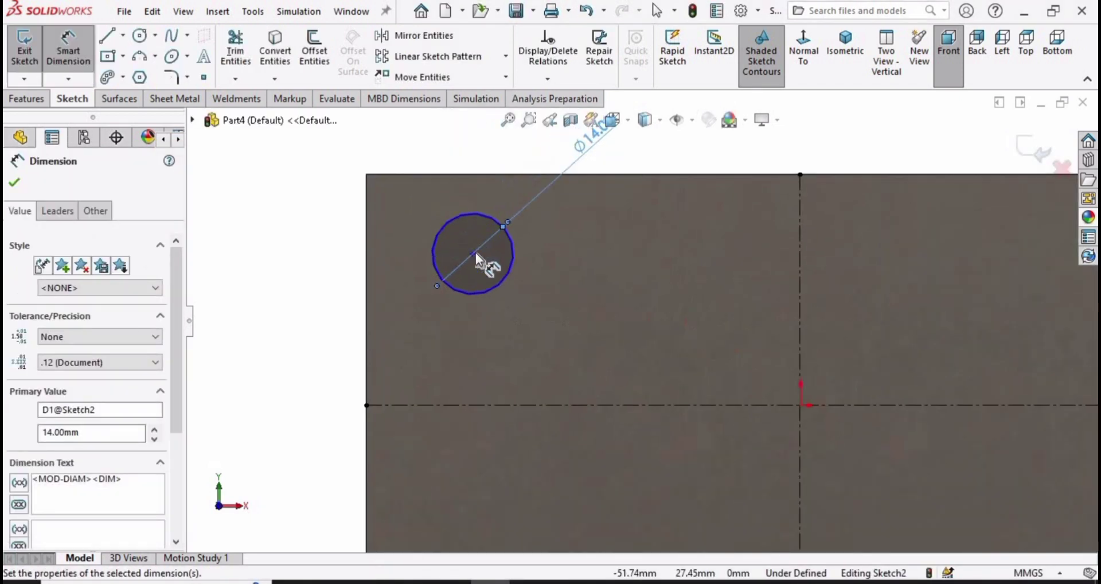
left_click(472, 252)
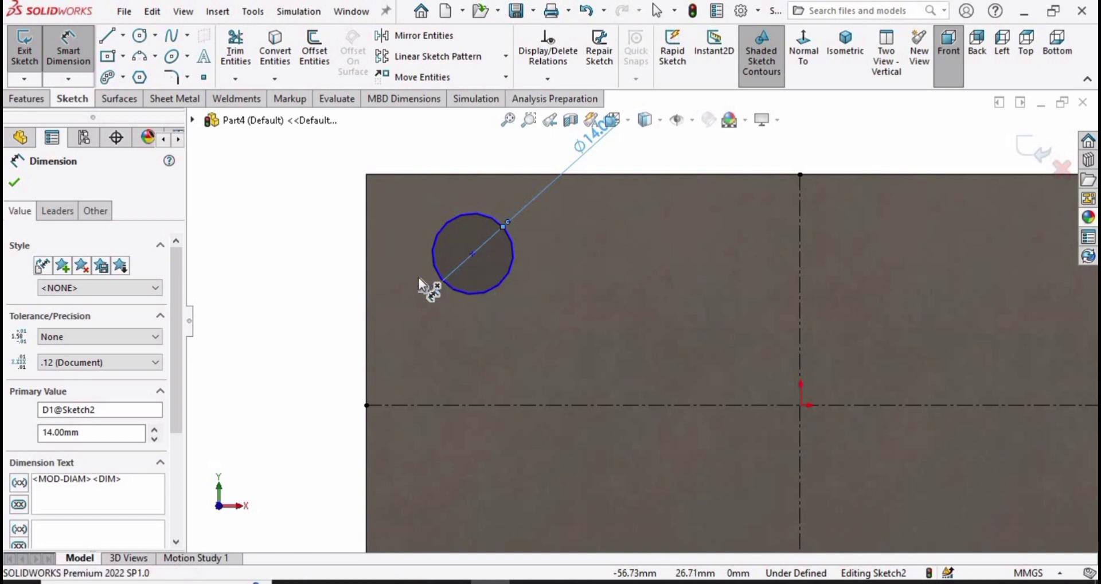
left_click(377, 227)
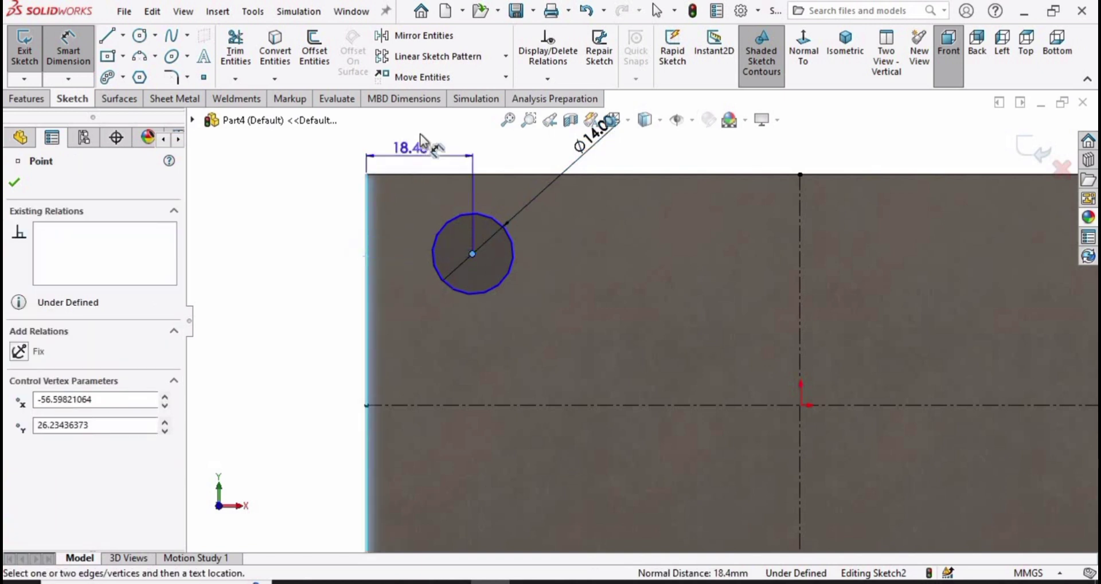
left_click(422, 142)
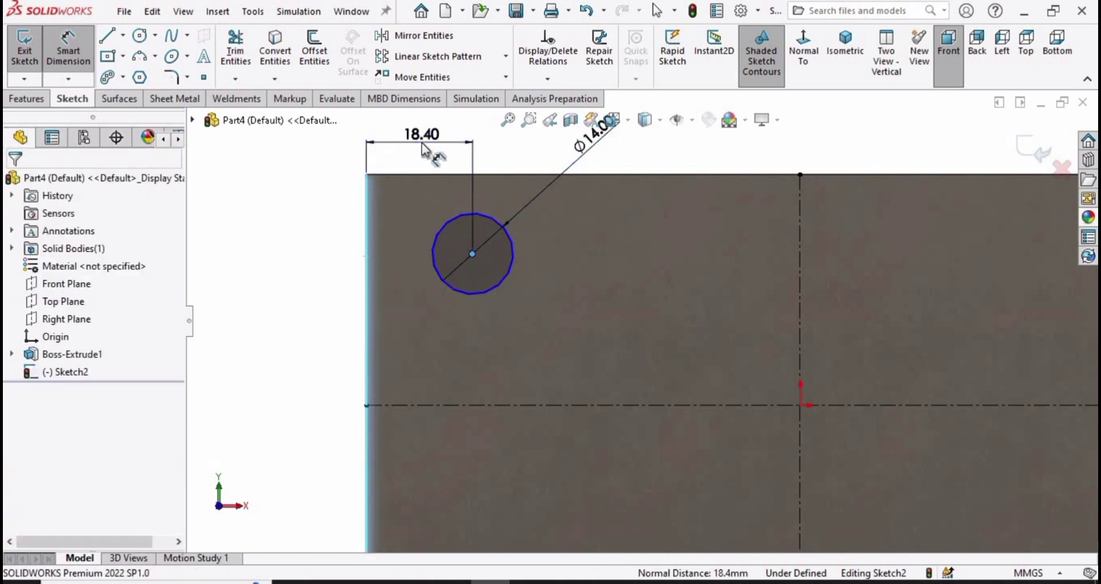
type("15")
key("Return")
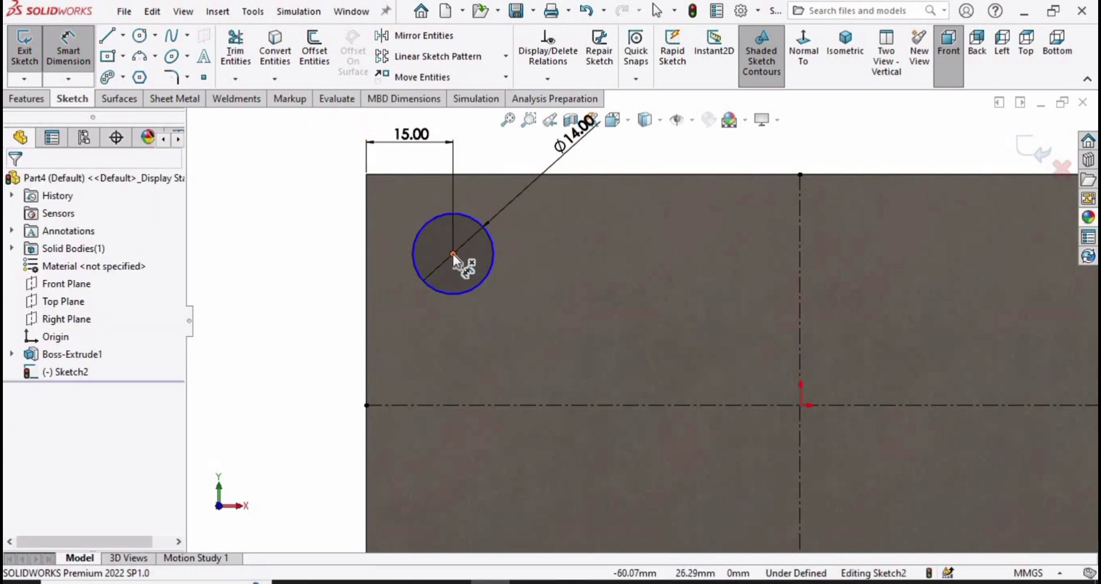
left_click(453, 253)
left_click(425, 172)
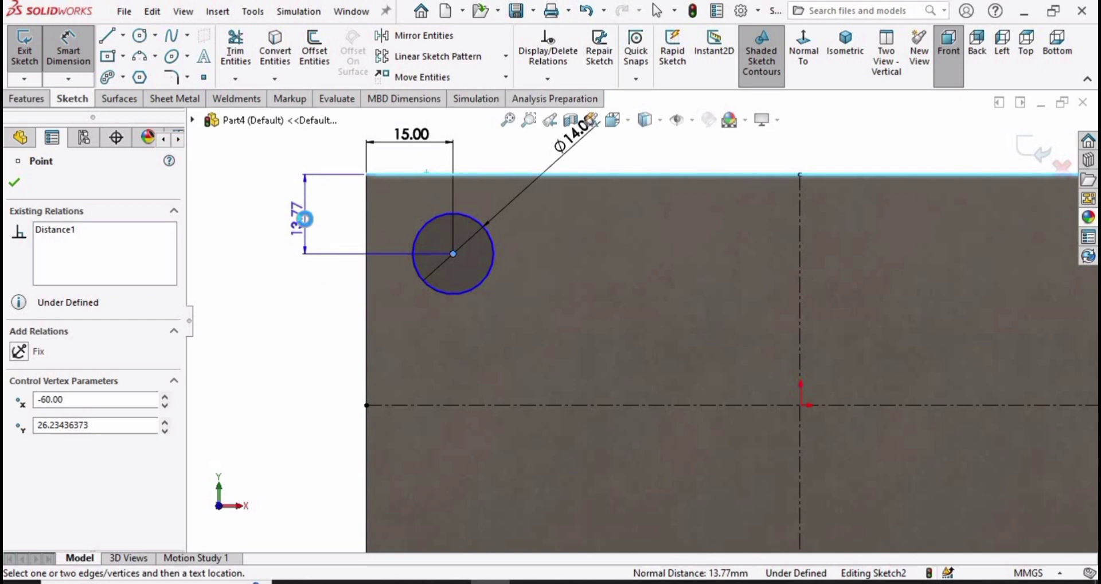
left_click(305, 219)
type("15")
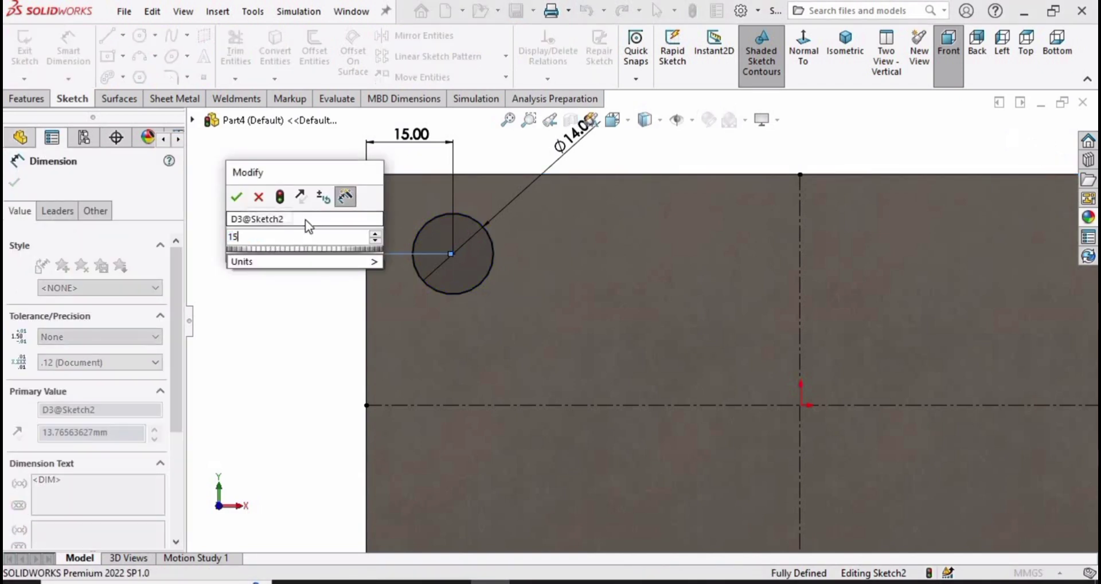
key("Return")
scroll(634, 327, "up", 2)
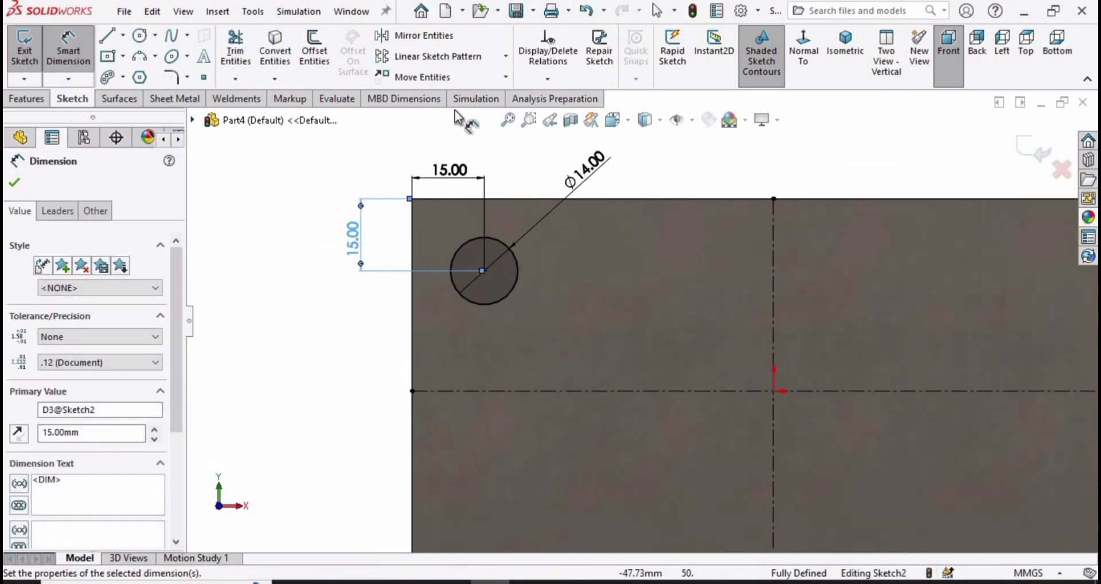
Mirror the upper-left circle across the horizontal centerline to create a lower-left circle
left_click(407, 37)
scroll(679, 363, "up", 2)
scroll(679, 362, "down", 4)
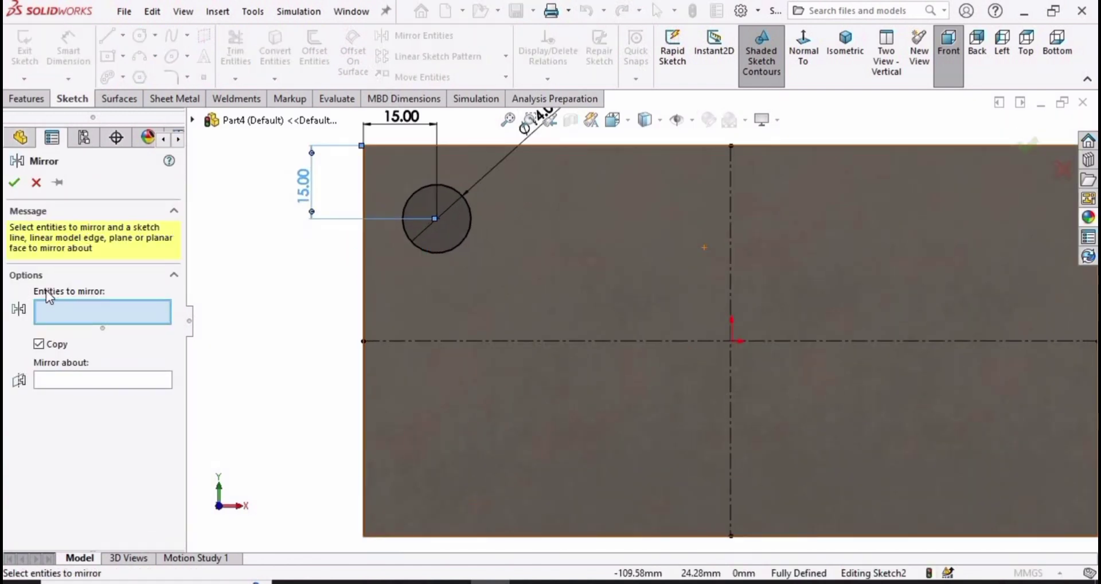
left_click(430, 299)
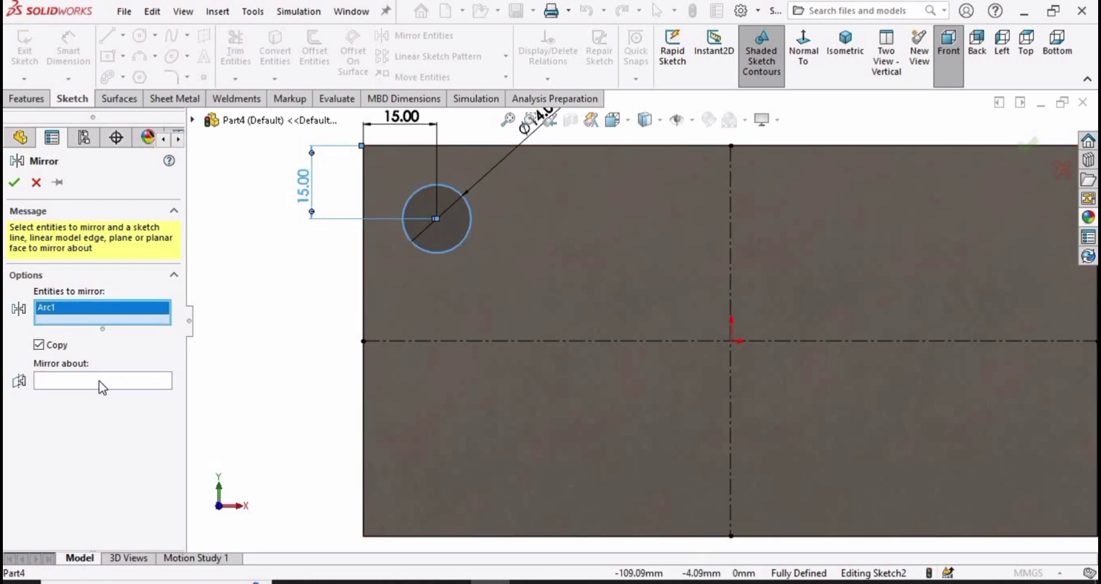
left_click(100, 380)
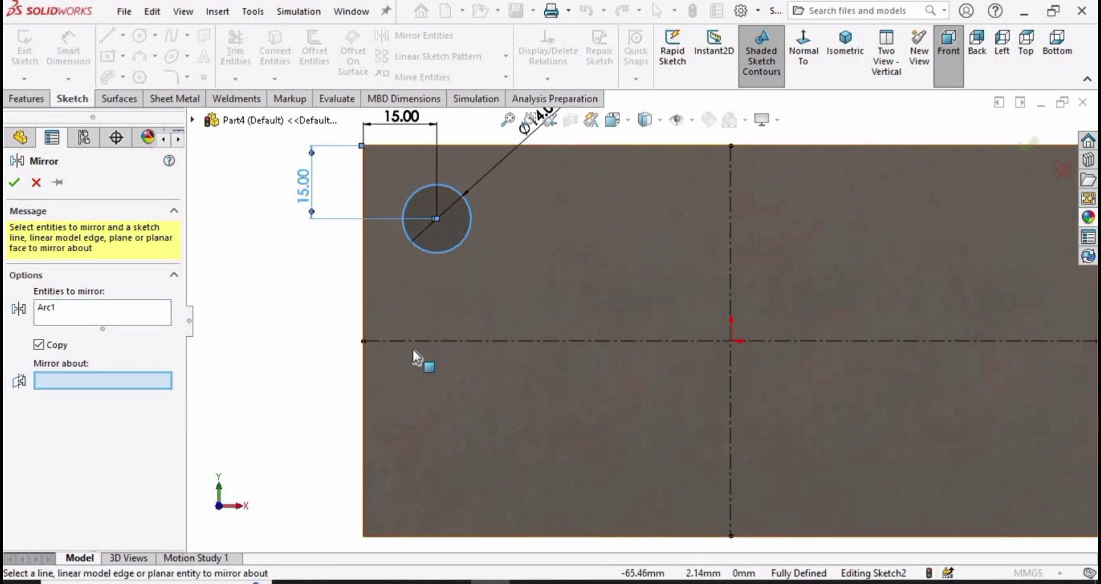
left_click(446, 346)
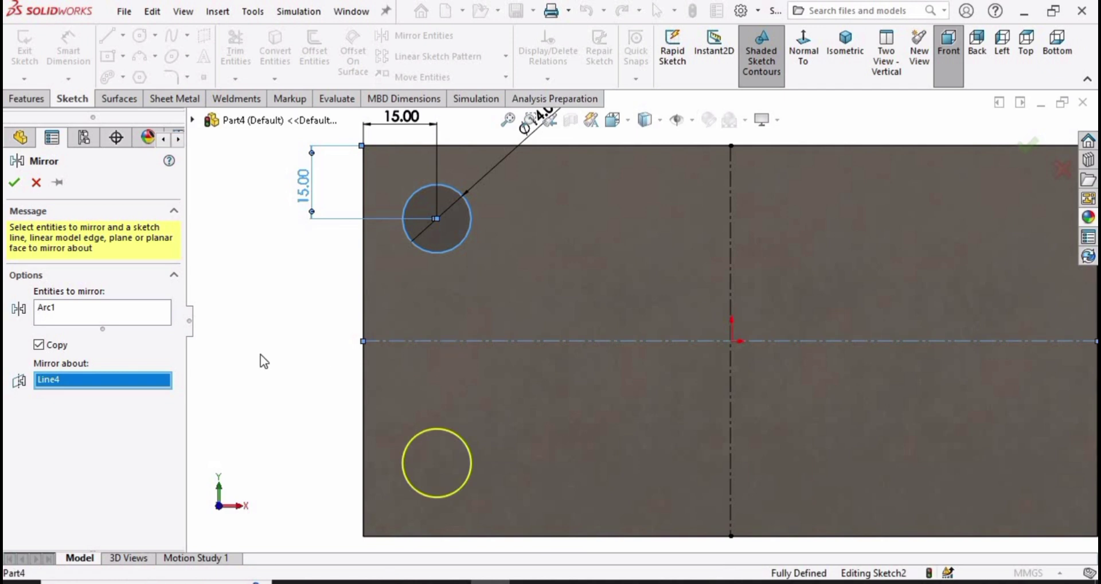
left_click(13, 184)
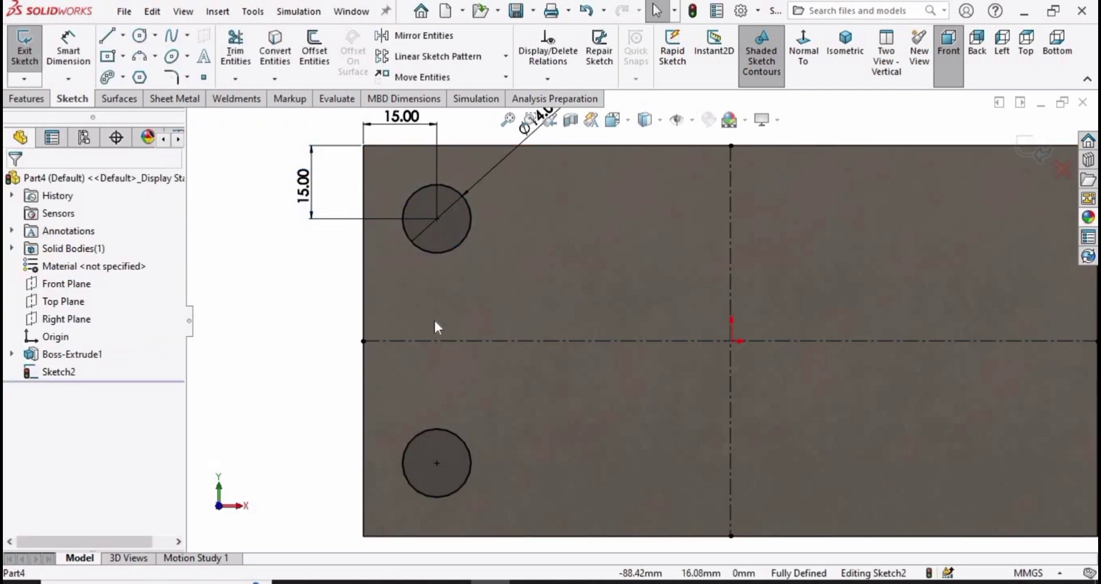
Mirror both left circles across the vertical centerline to the right side
scroll(668, 308, "up", 2)
left_click(425, 37)
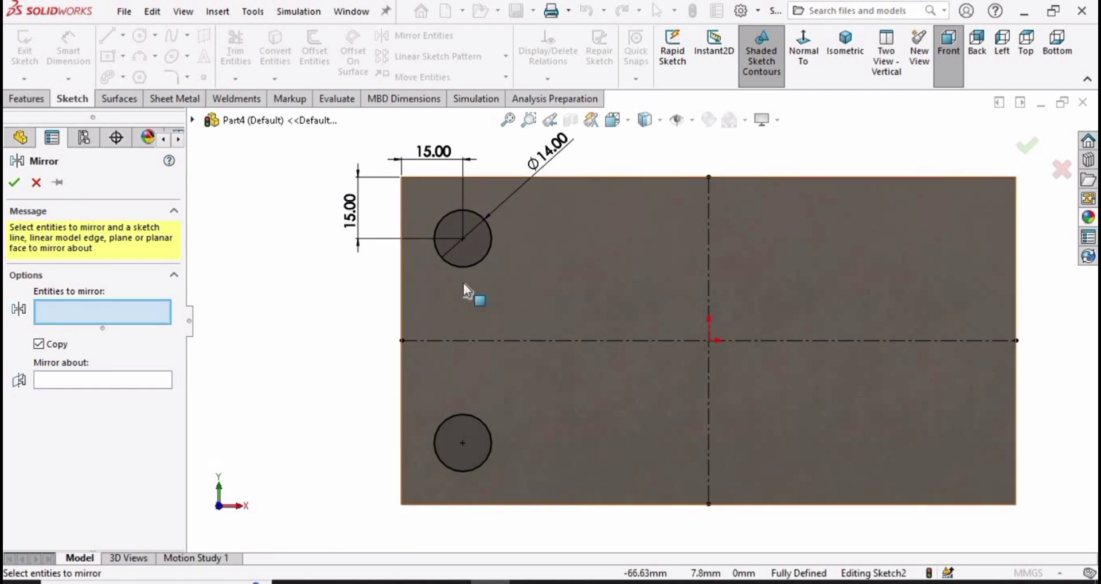
left_click(462, 265)
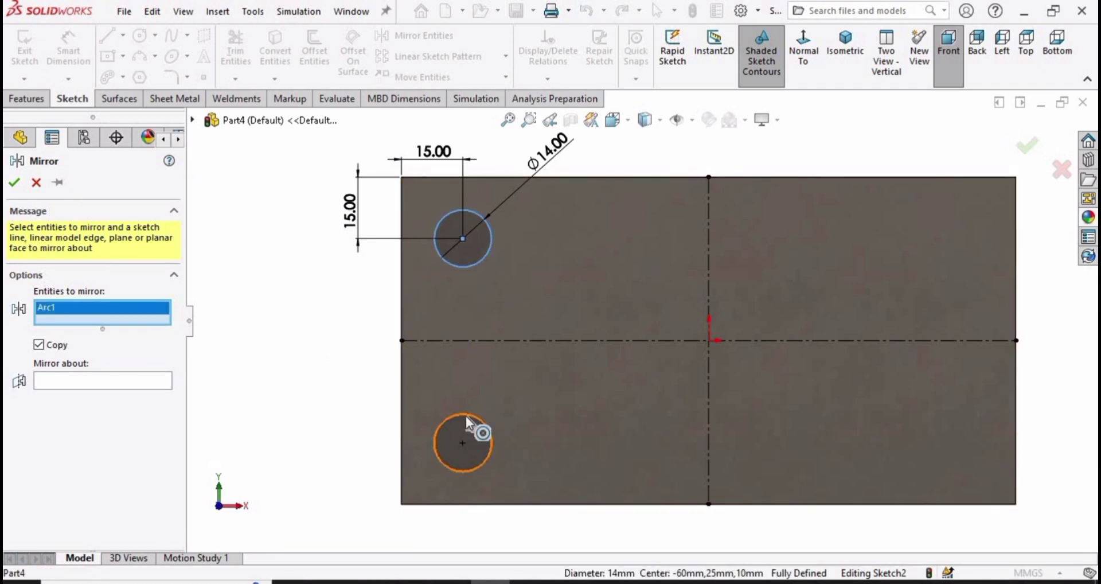
left_click(468, 413)
left_click(134, 389)
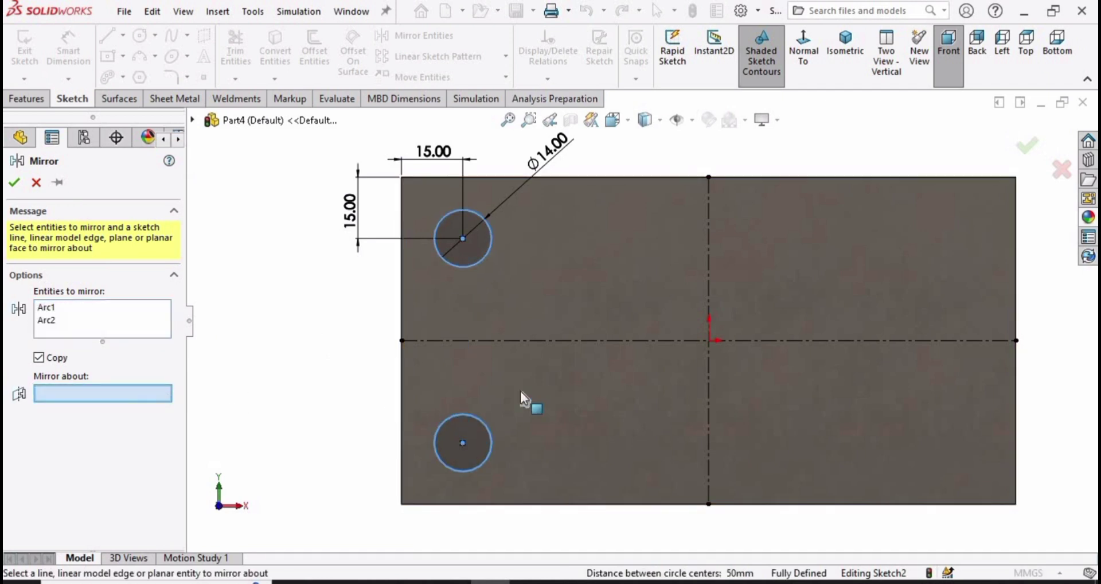
left_click(708, 255)
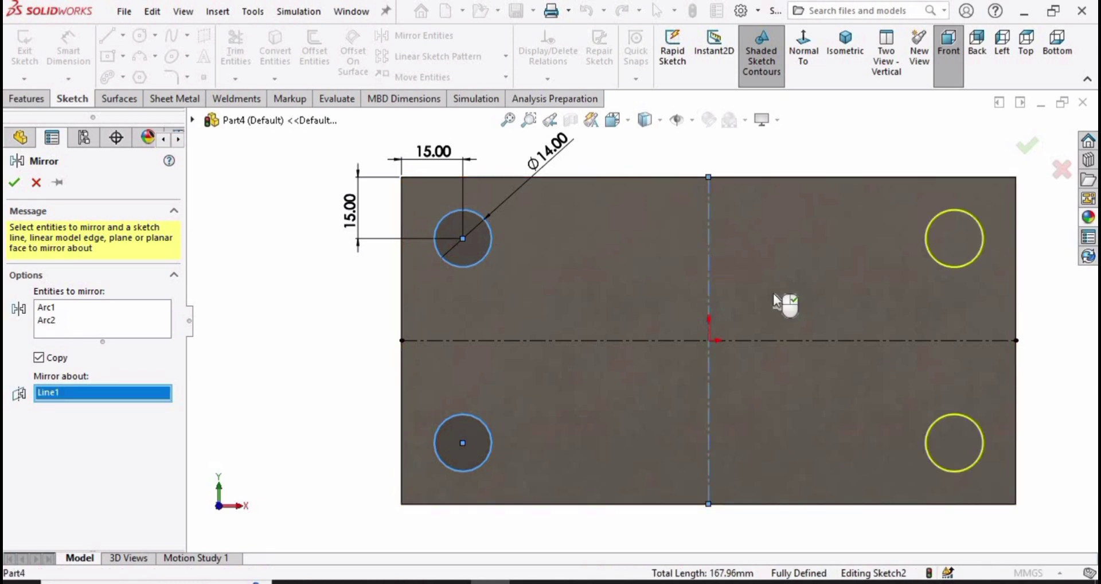
left_click(14, 182)
key("f")
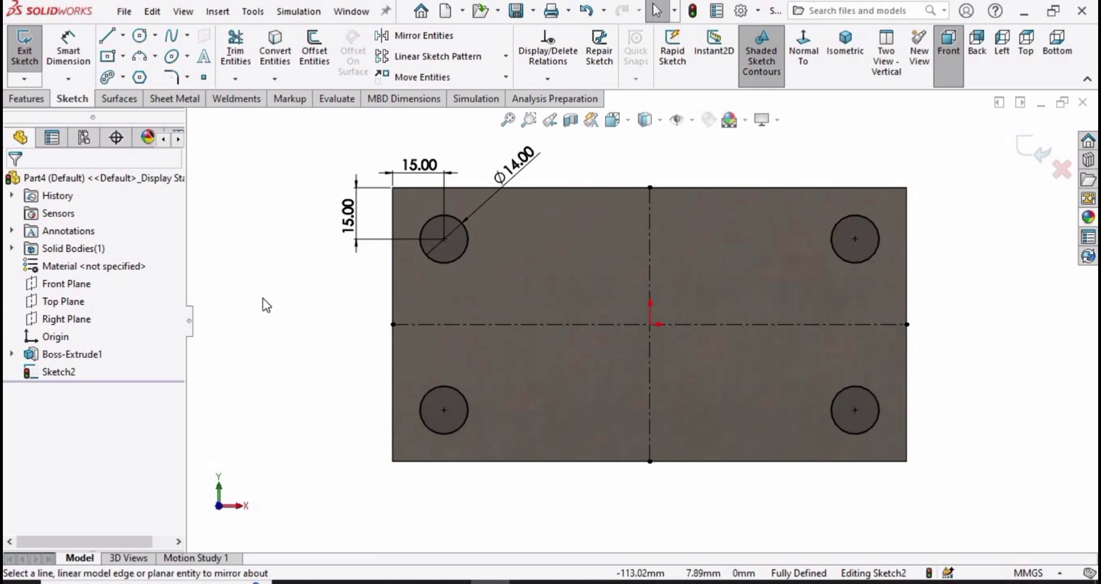
Extrude the four circles 5 mm as Boss-Extrude2 round bosses
left_click(27, 98)
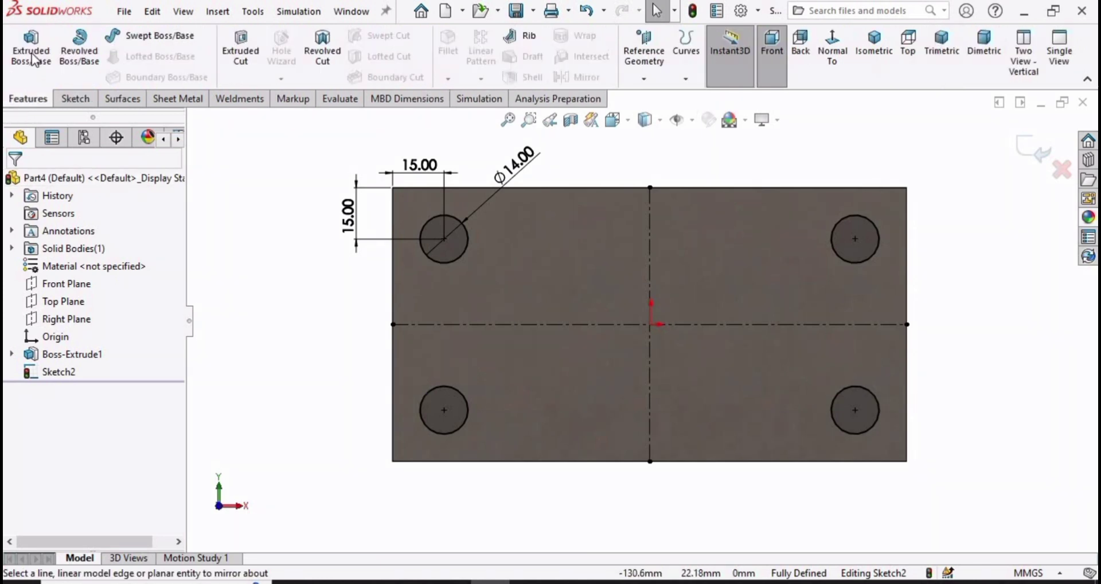
left_click(32, 54)
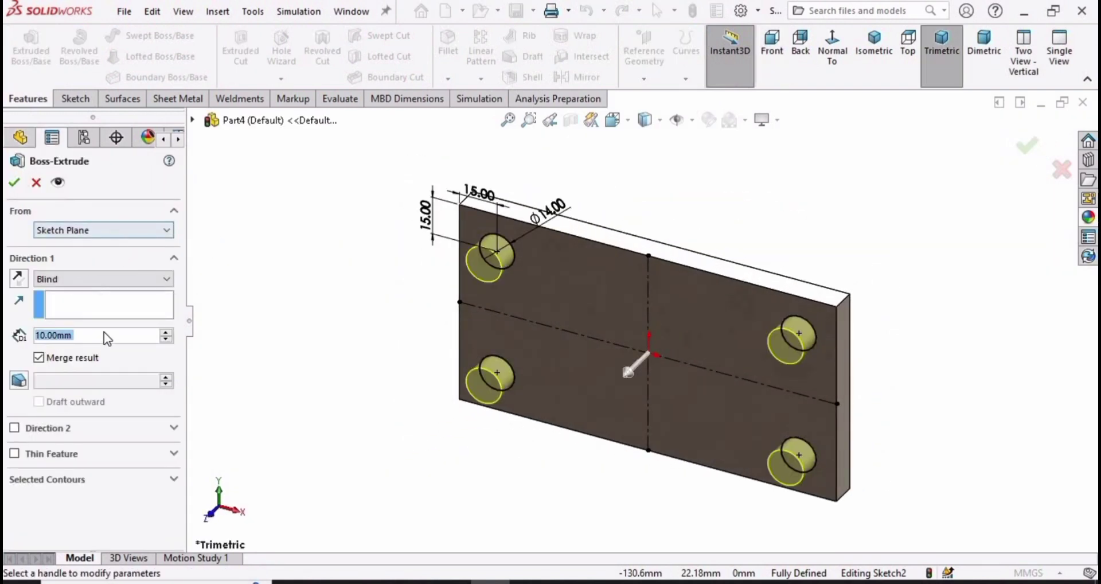
type("5")
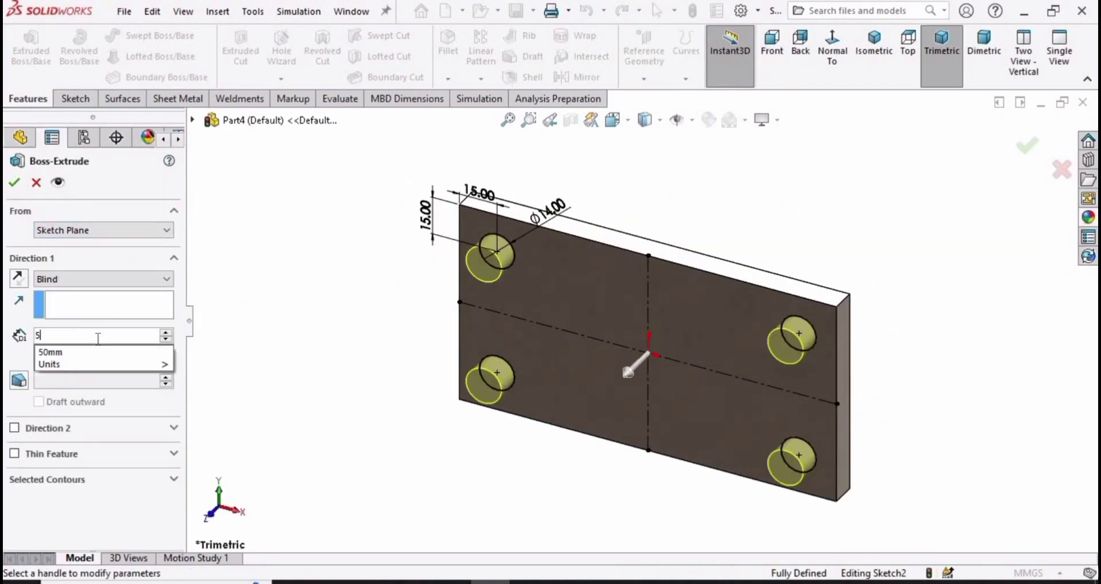
key("Return")
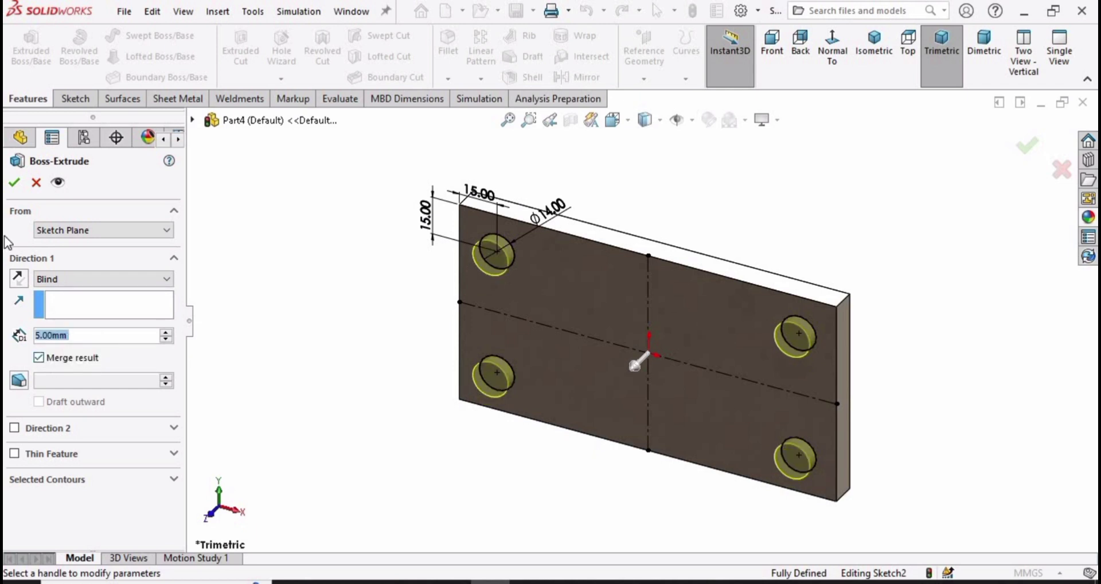
left_click(14, 183)
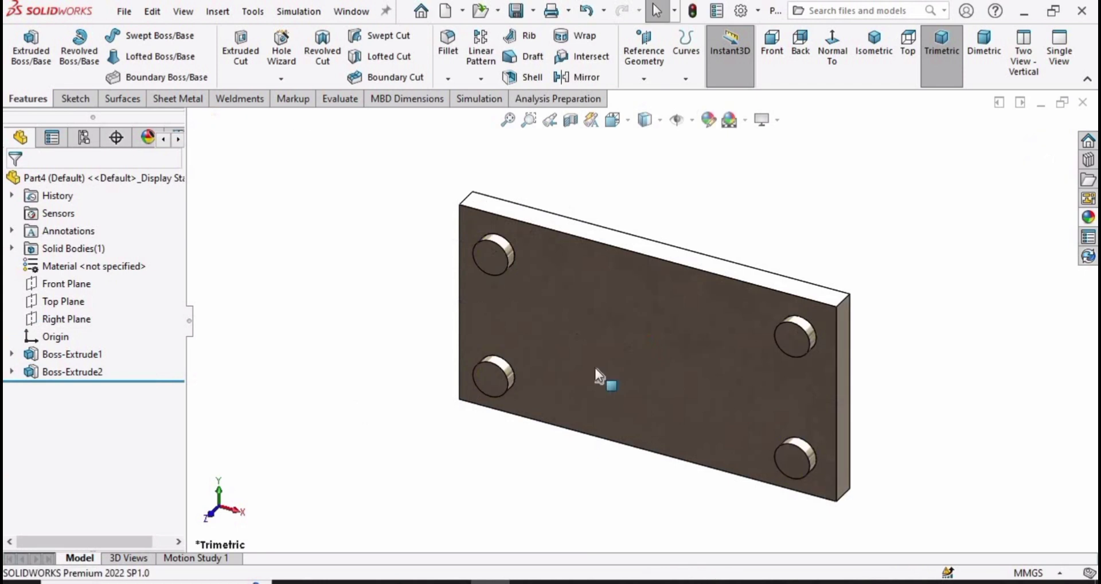
Recolour the whole part with a pure yellow appearance
scroll(594, 355, "down", 3)
scroll(596, 365, "up", 1)
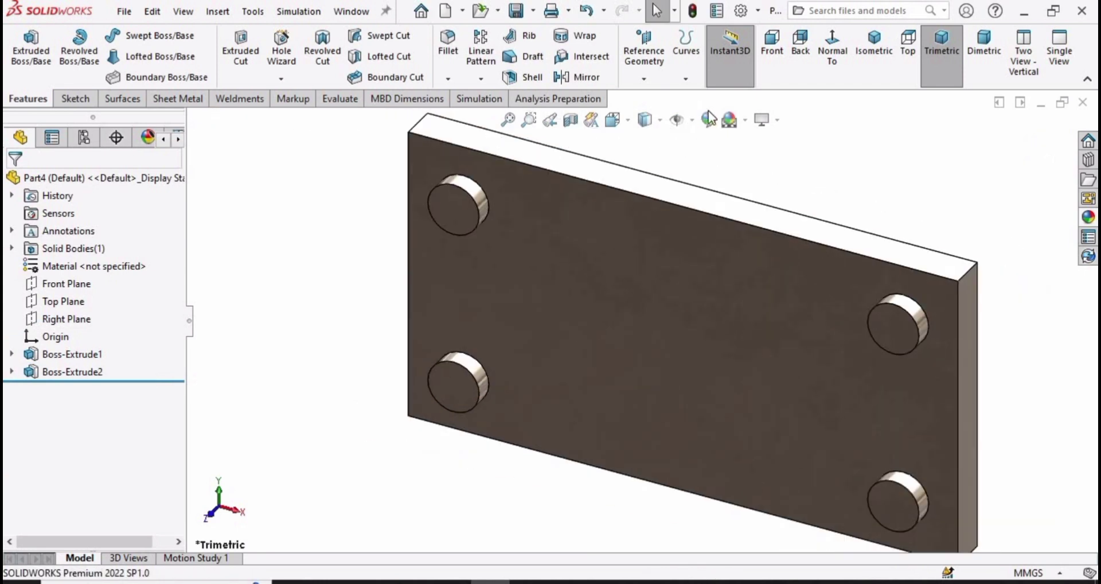
left_click(708, 115)
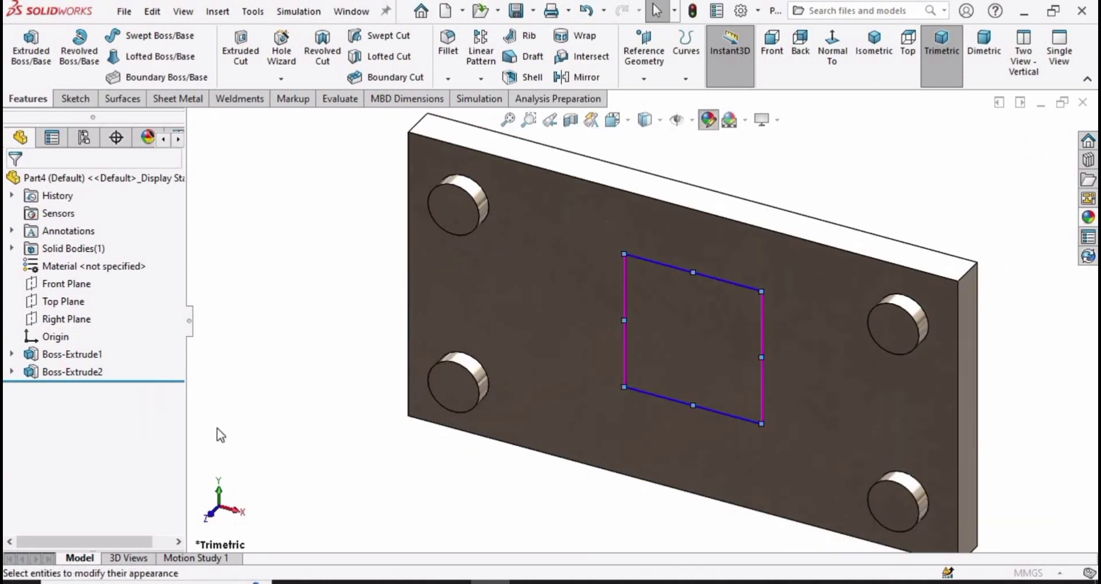
left_click(76, 355)
left_click(76, 355)
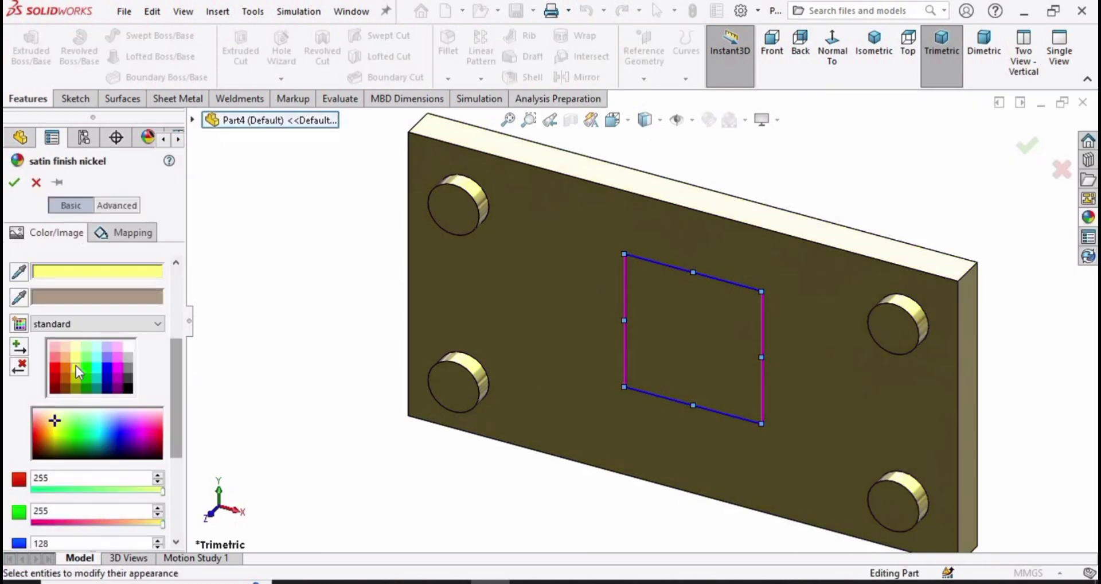
left_click(76, 367)
left_click(14, 183)
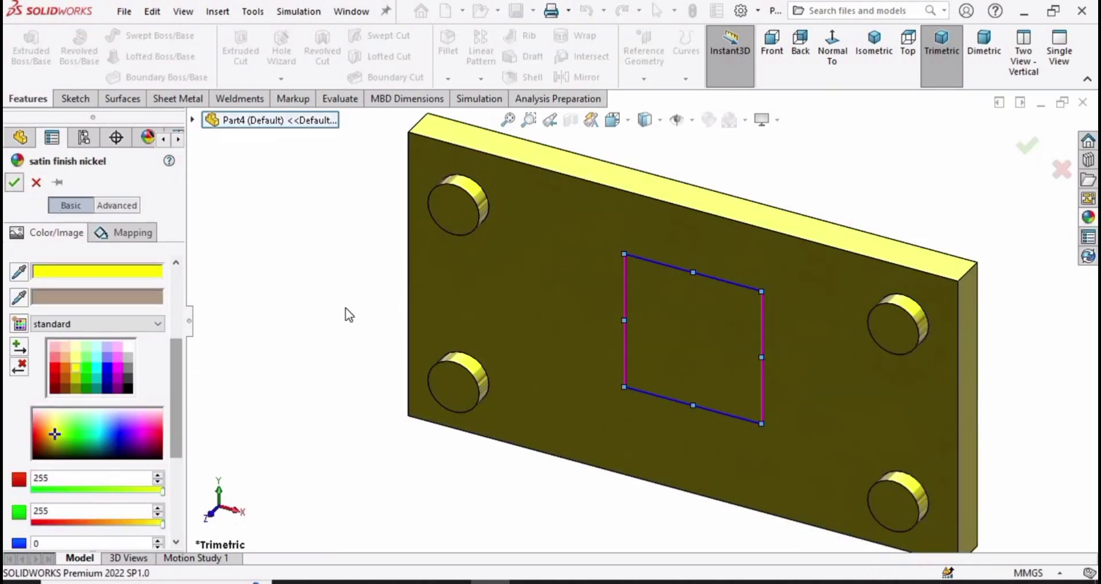
key("f")
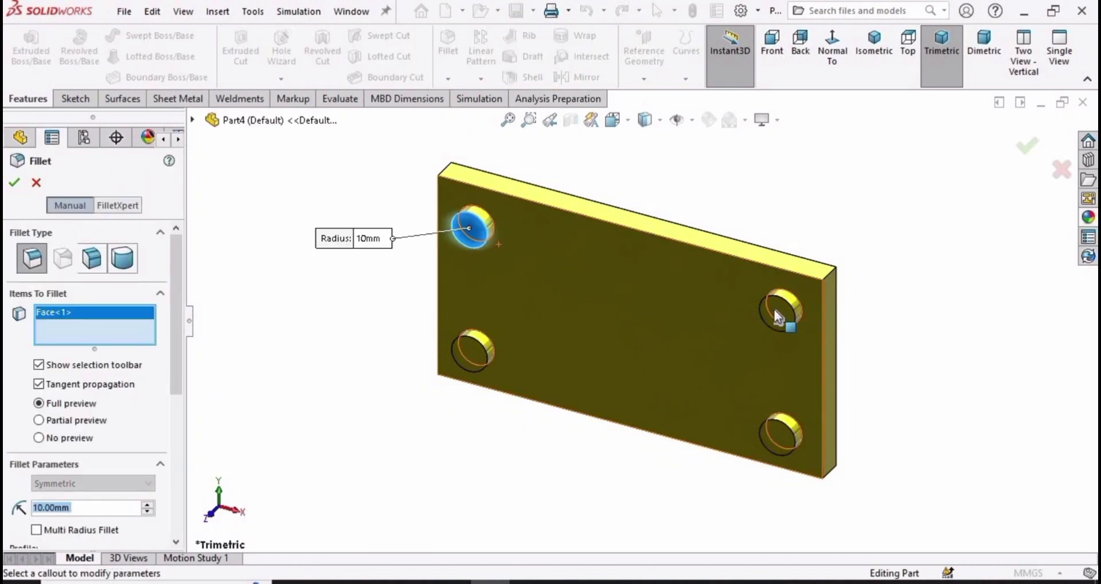
Select the boss faces and round their edges with a 2 mm Fillet1
left_click(777, 309)
left_click(783, 440)
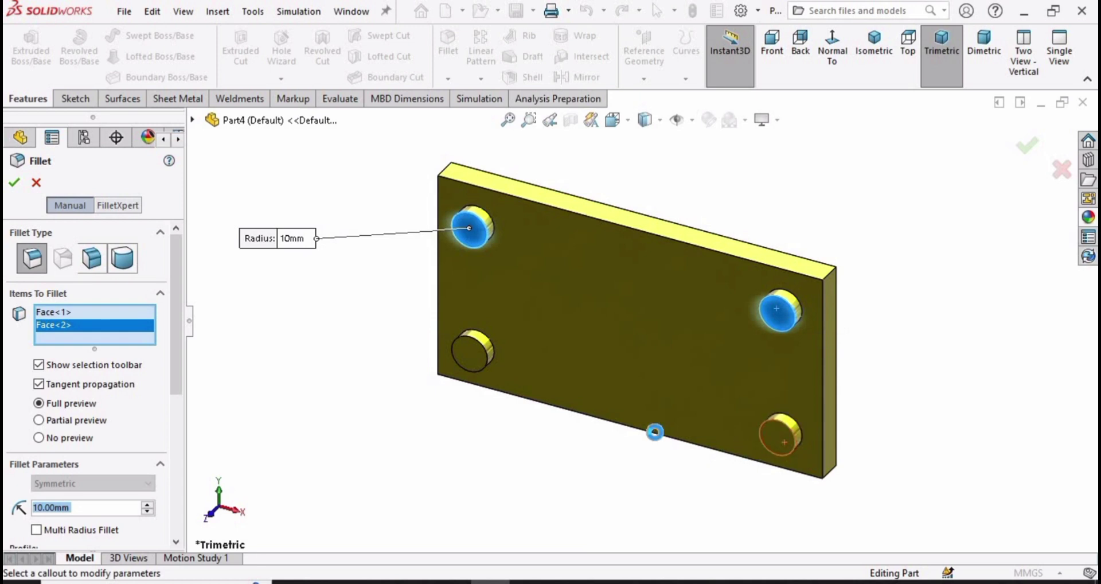
left_click(468, 346)
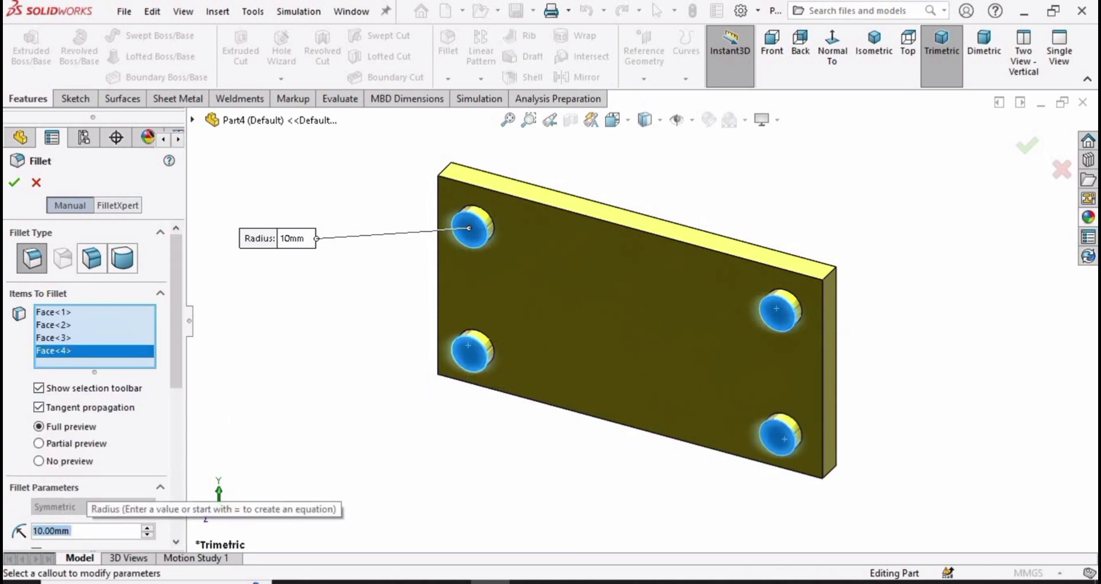
type("2")
key("Return")
scroll(704, 271, "down", 3)
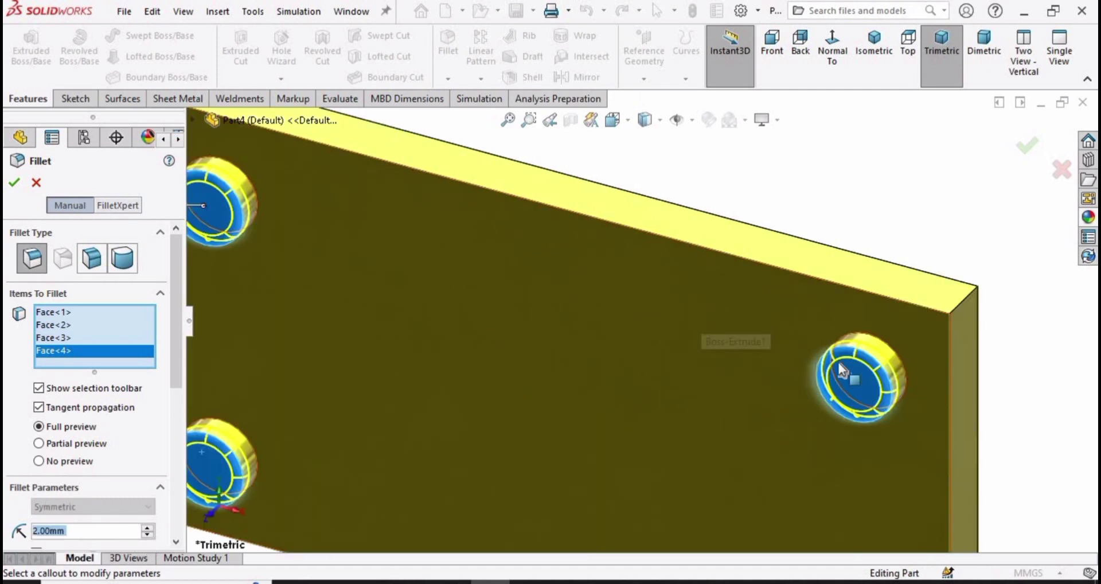
scroll(613, 362, "up", 3)
left_click(14, 182)
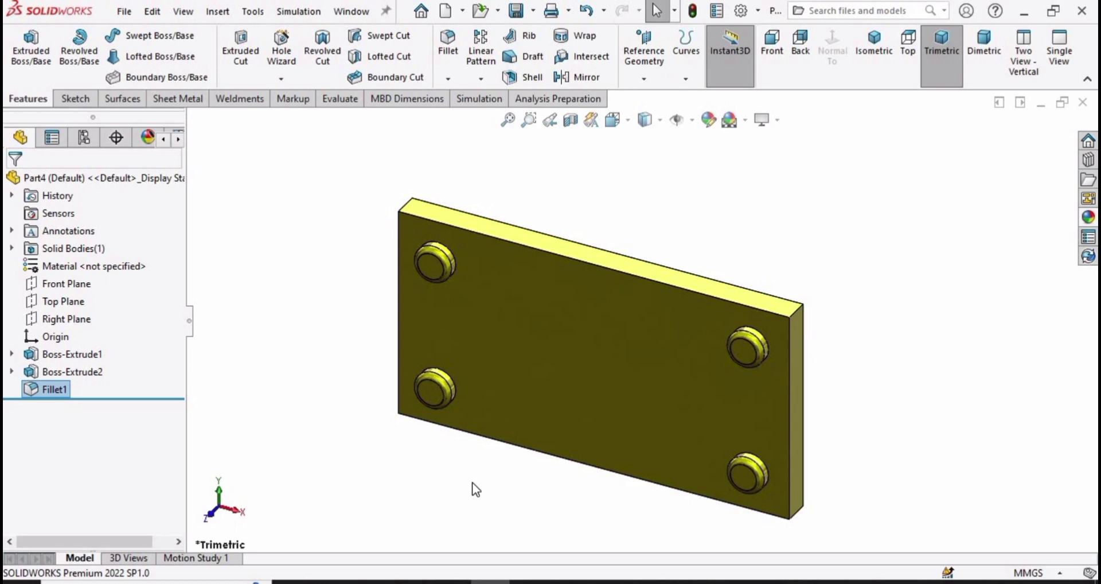
Start a sketch on the plate's front face and draw a center rectangle at the origin
left_click(658, 353)
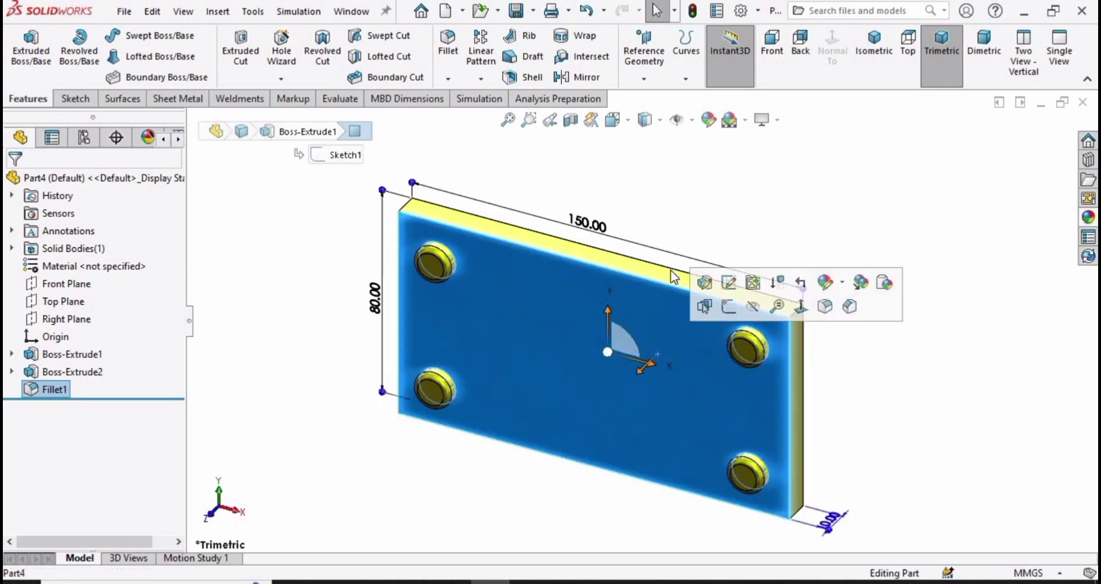
left_click(728, 305)
left_click(81, 53)
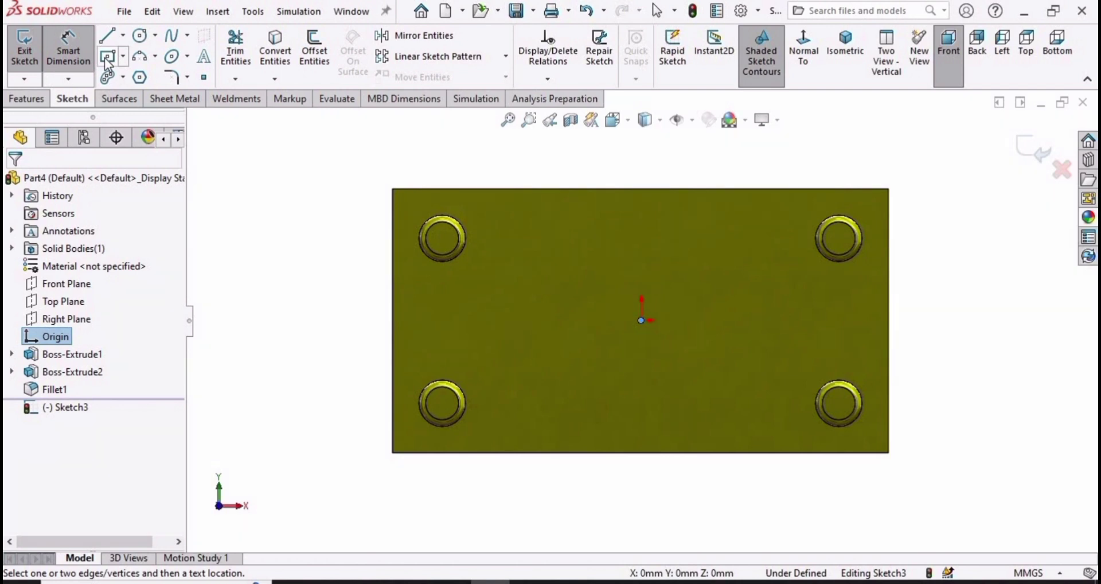
left_click(106, 57)
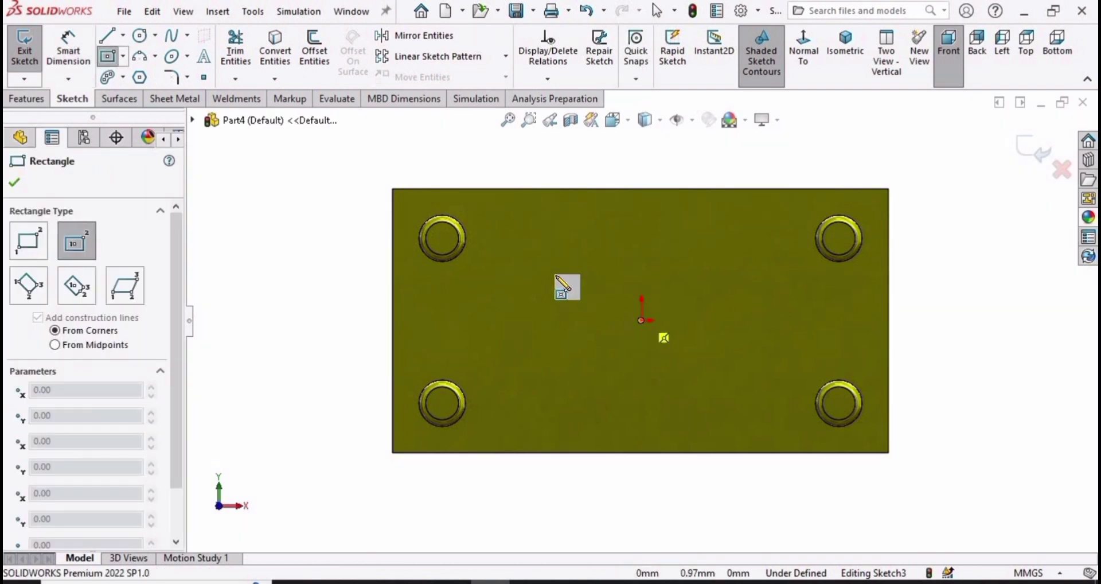
left_click(641, 319)
left_click(532, 241)
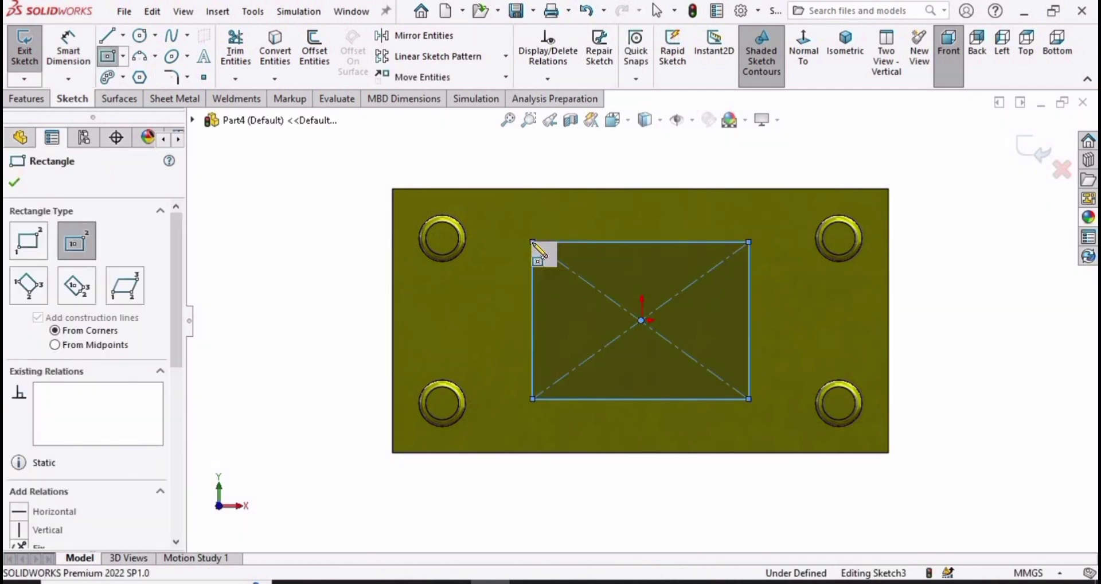
key("Escape")
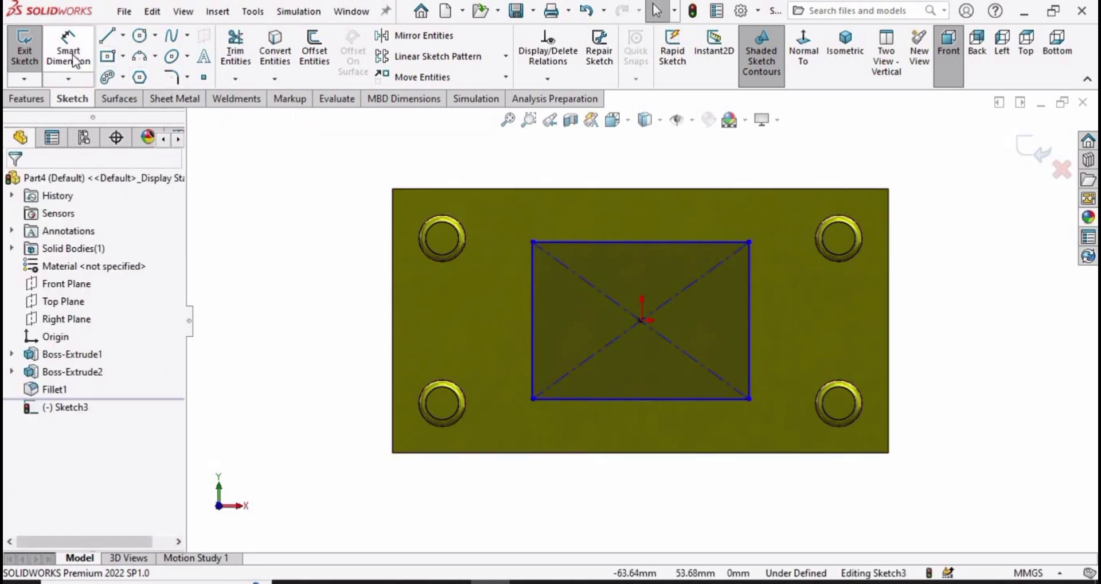
Dimension the rectangle 82 mm wide and 60 mm tall
left_click(682, 242)
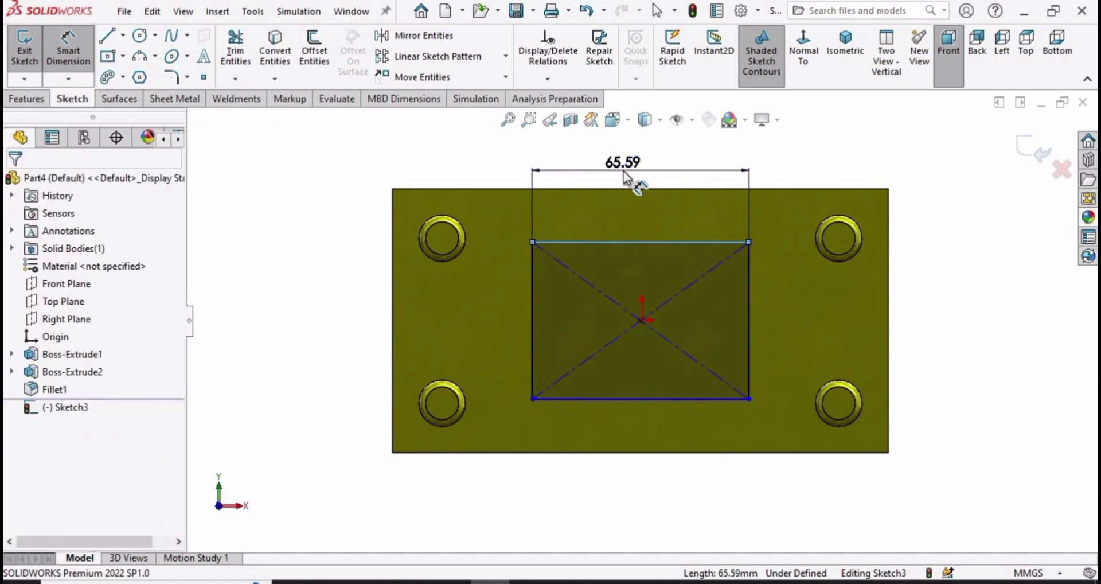
left_click(624, 171)
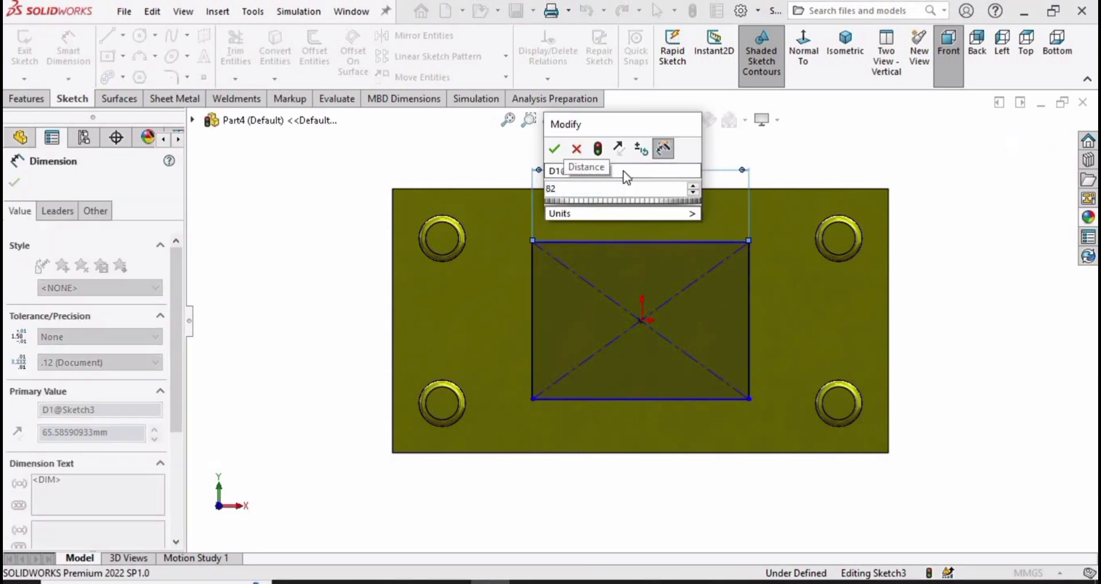
key("Return")
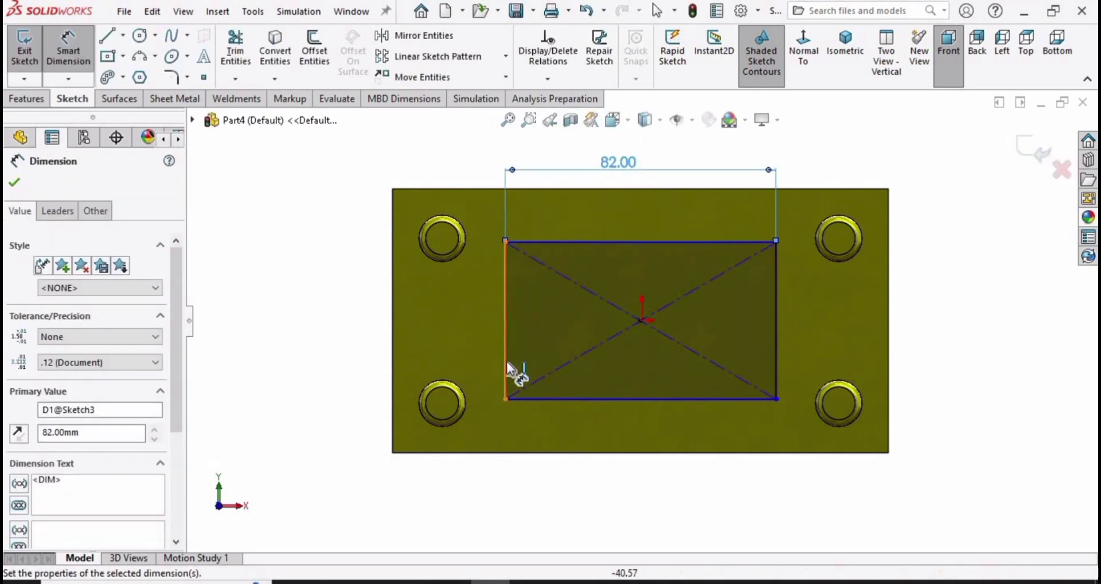
left_click(506, 360)
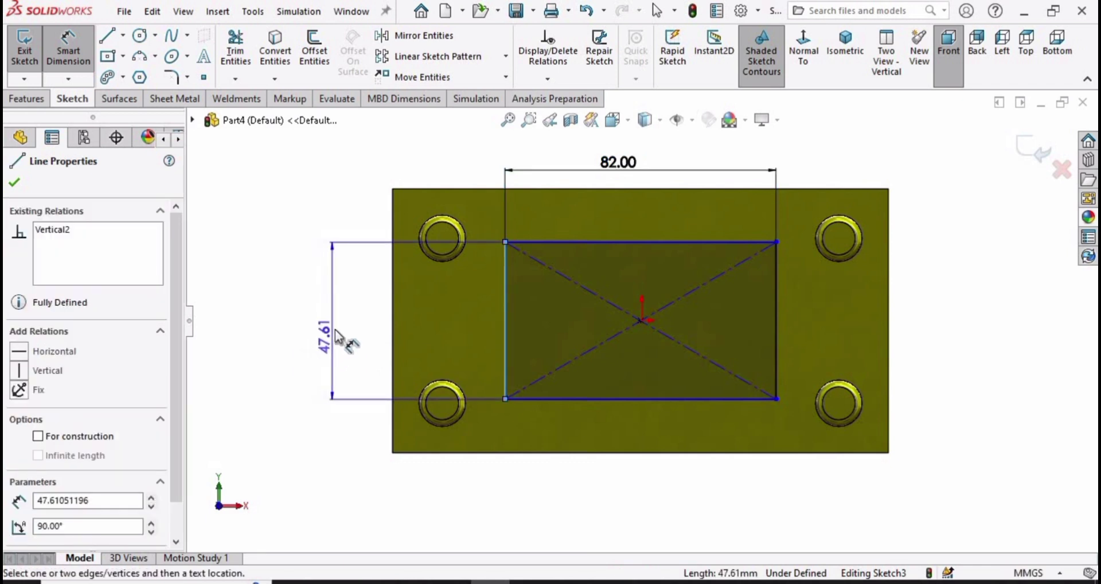
left_click(338, 333)
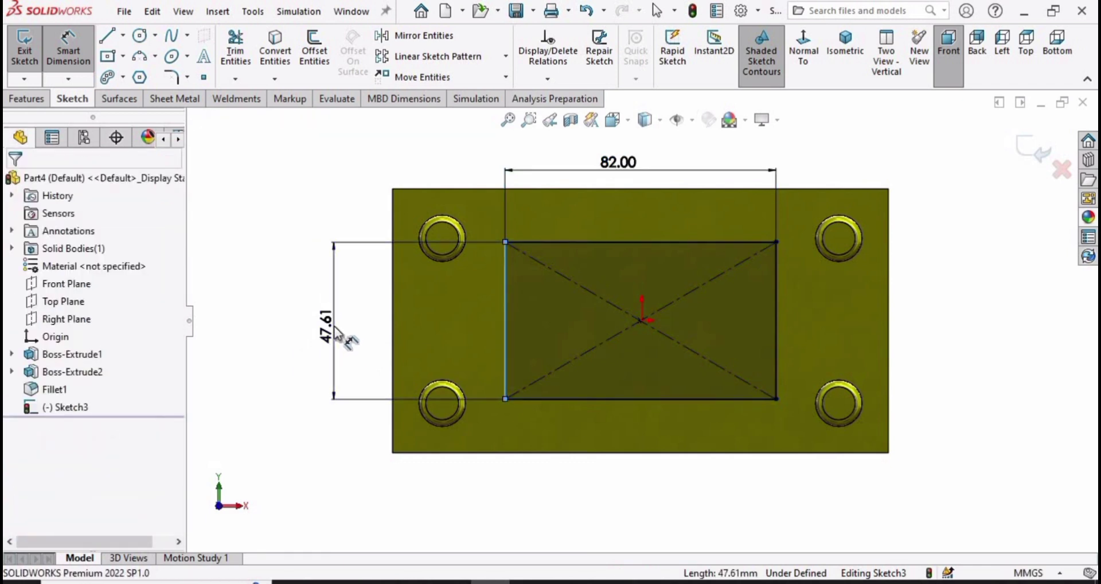
type("64")
key("Return")
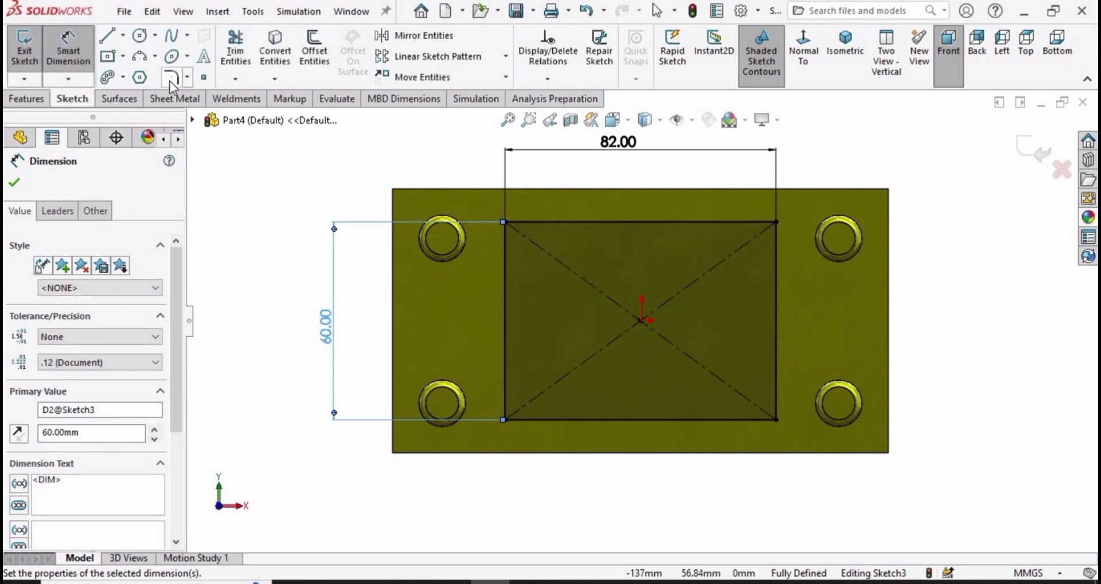
Apply R10 sketch fillets to the top-left, top-right, bottom-right and bottom-left rectangle corners
left_click(170, 80)
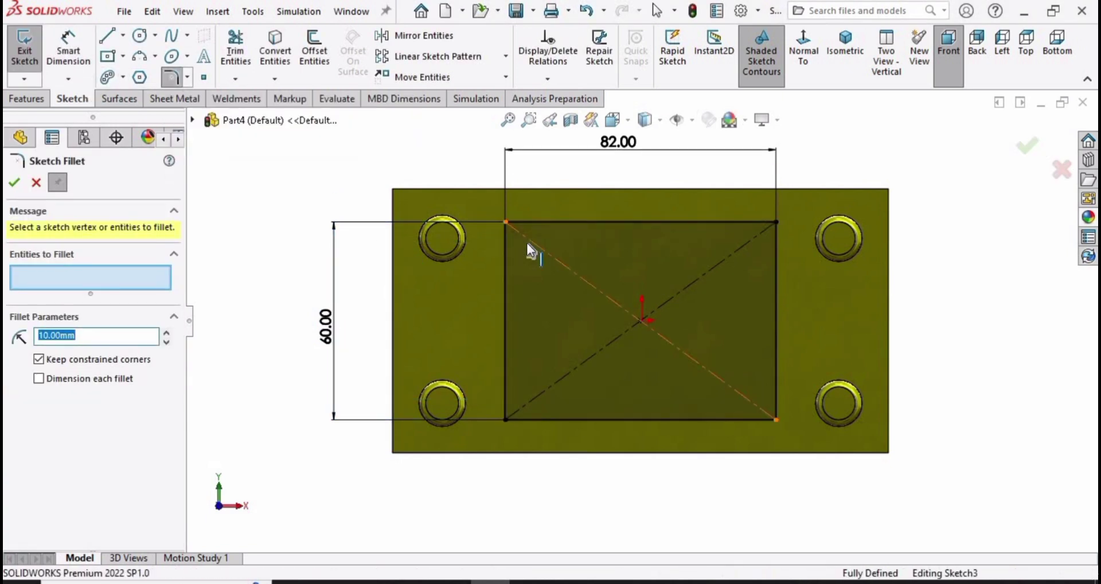
scroll(508, 219, "down", 2)
left_click(507, 222)
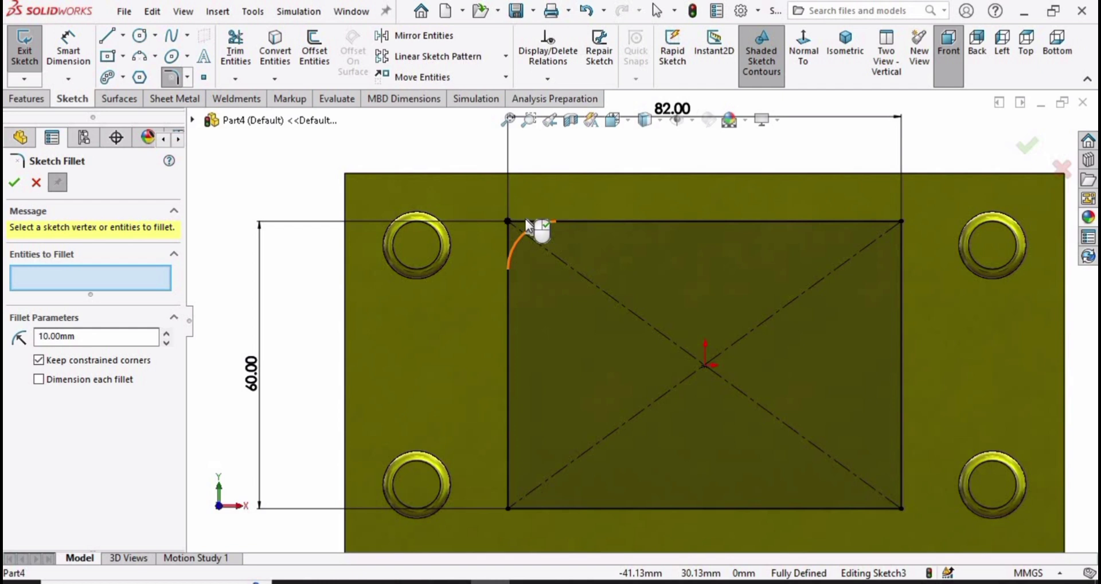
left_click(901, 223)
left_click(903, 226)
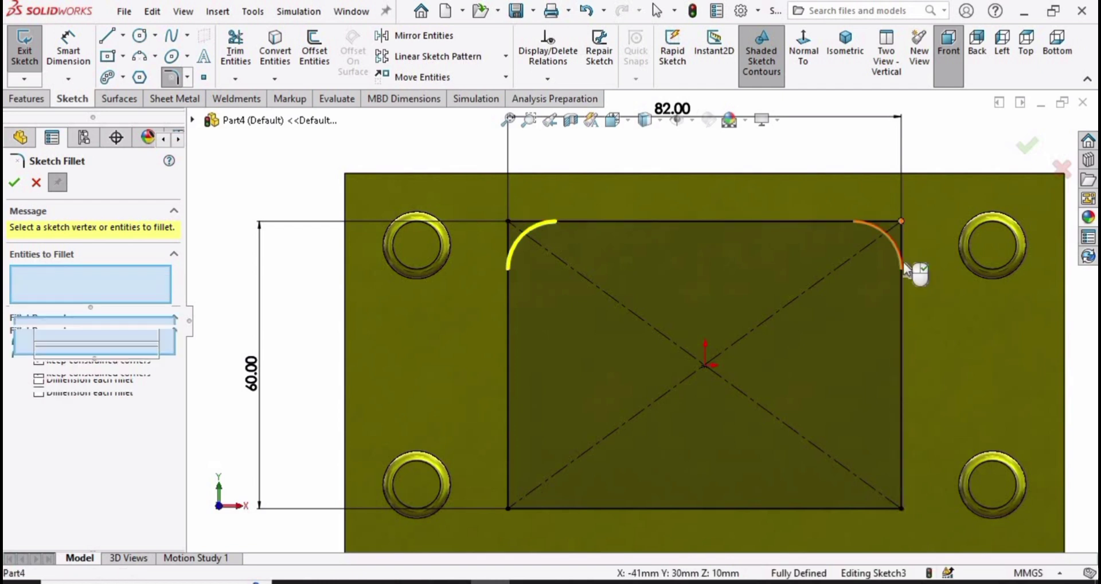
left_click(902, 508)
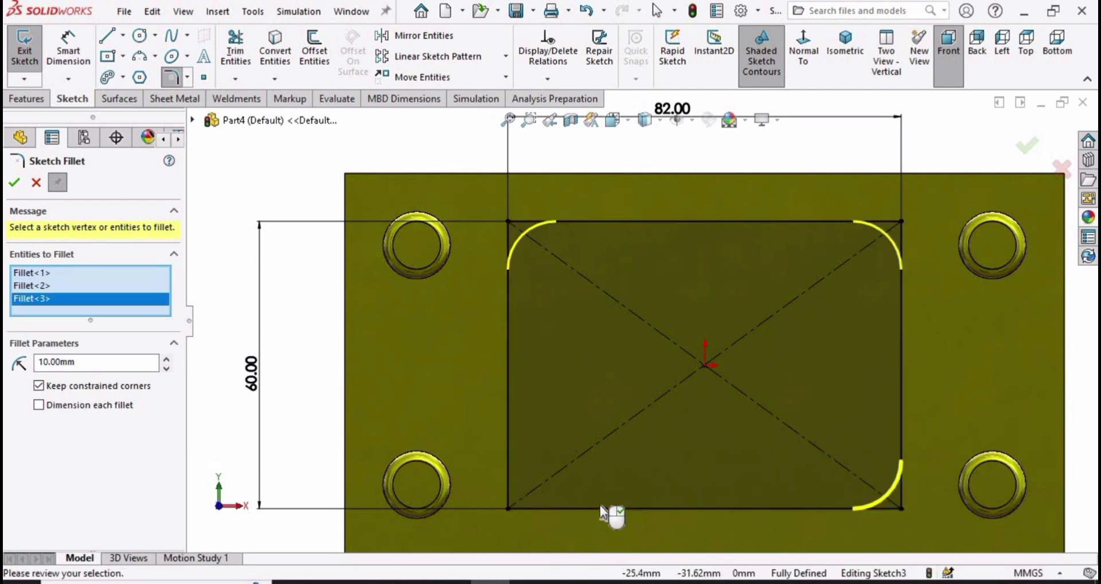
left_click(516, 385)
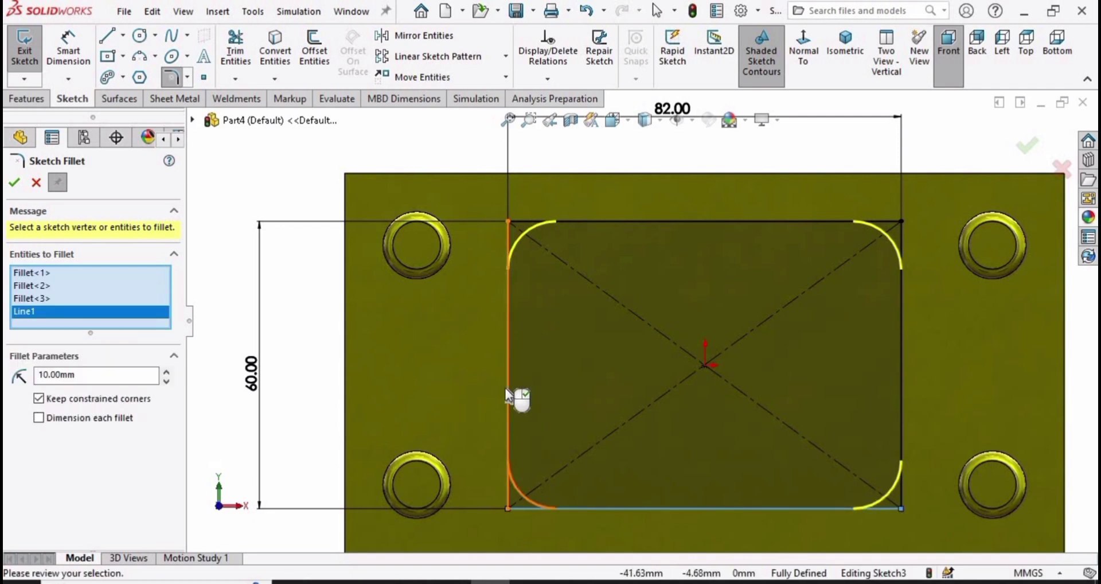
left_click(75, 375)
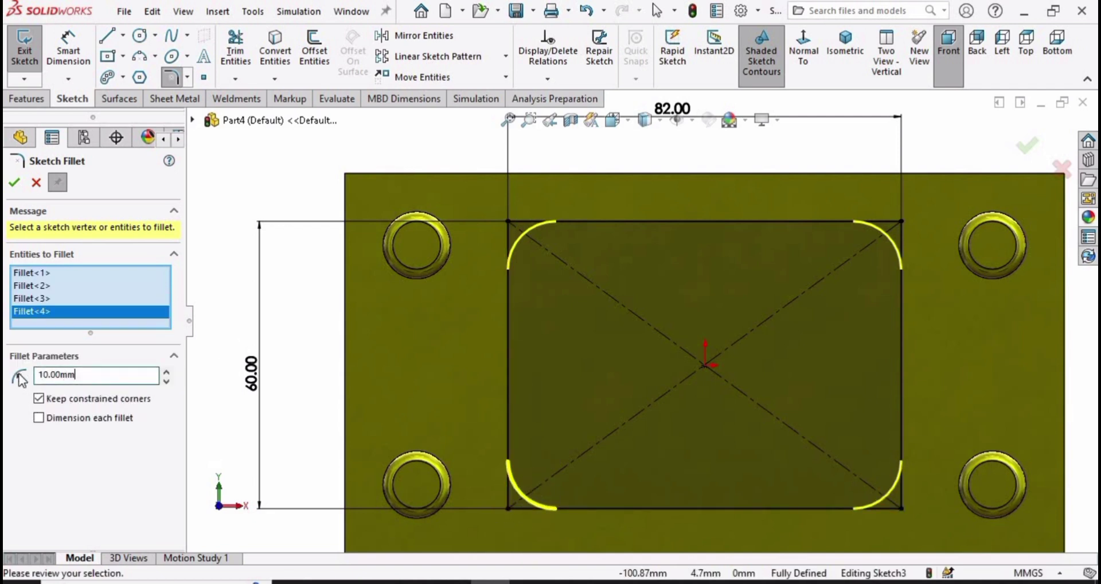
left_click(14, 182)
left_click(28, 98)
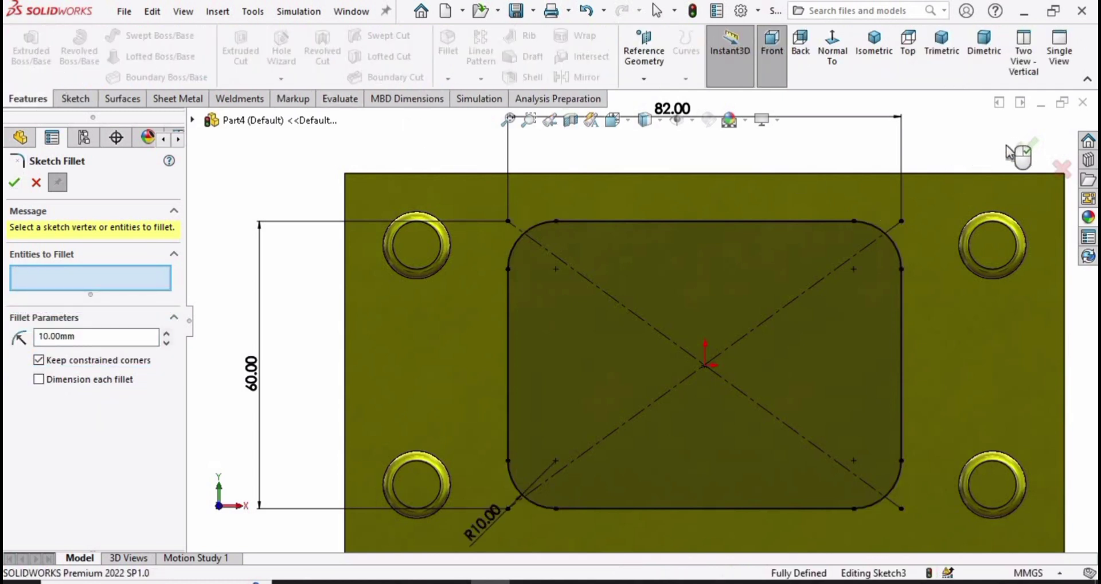
left_click(14, 183)
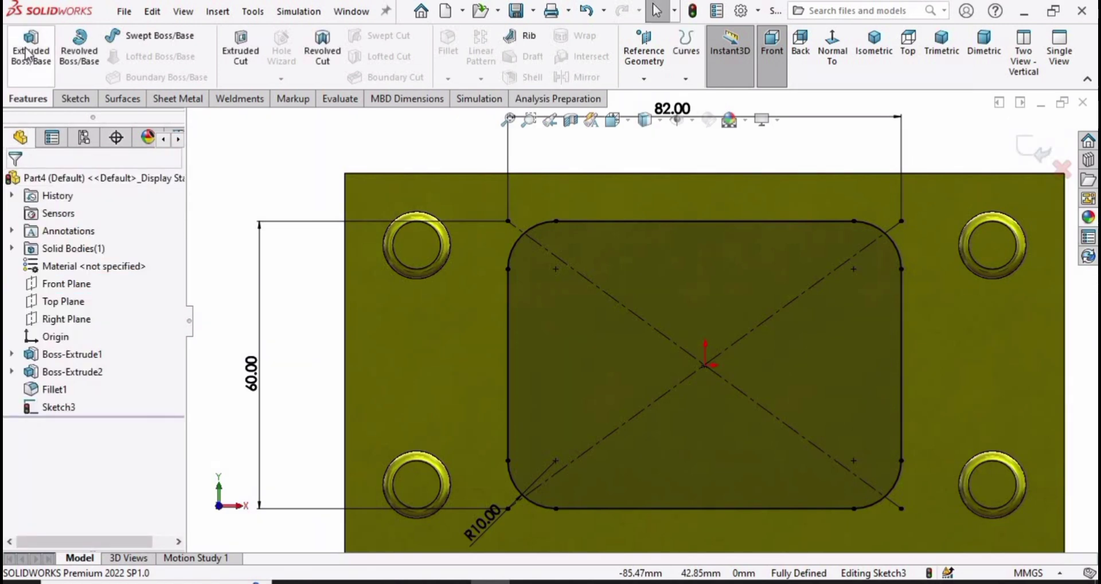
Extrude the rounded-rectangle sketch as a 20 mm Blind boss, Boss-Extrude3
left_click(26, 54)
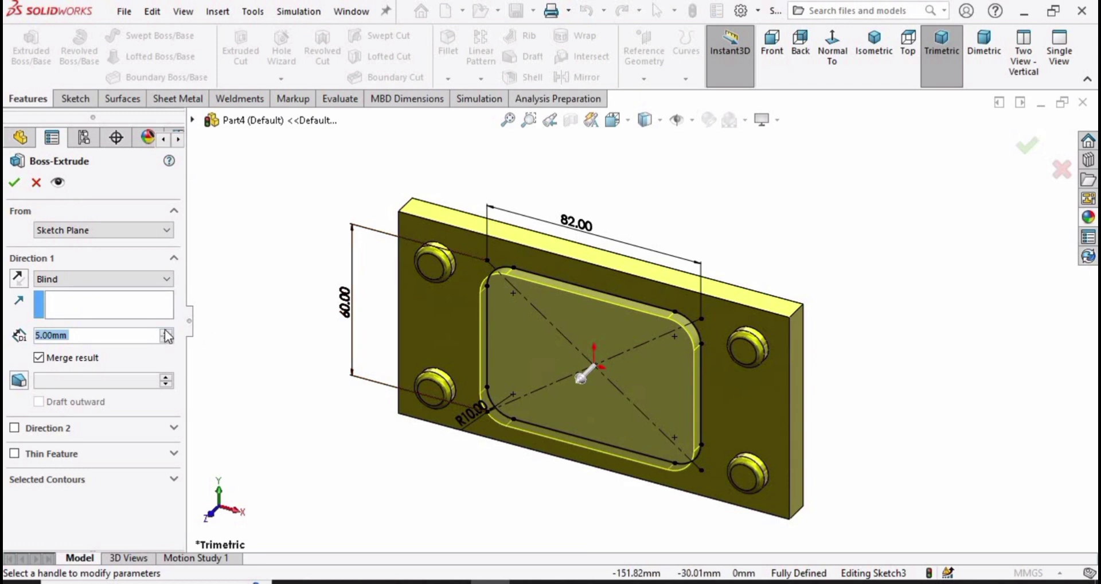
left_click(166, 332)
left_click(165, 332)
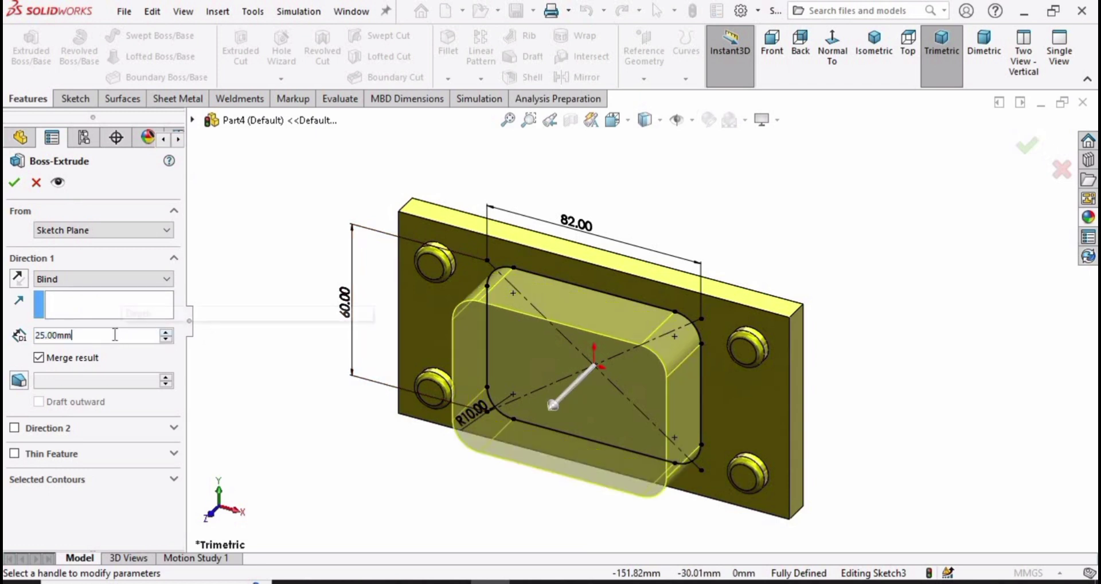
double_click(115, 335)
type("20")
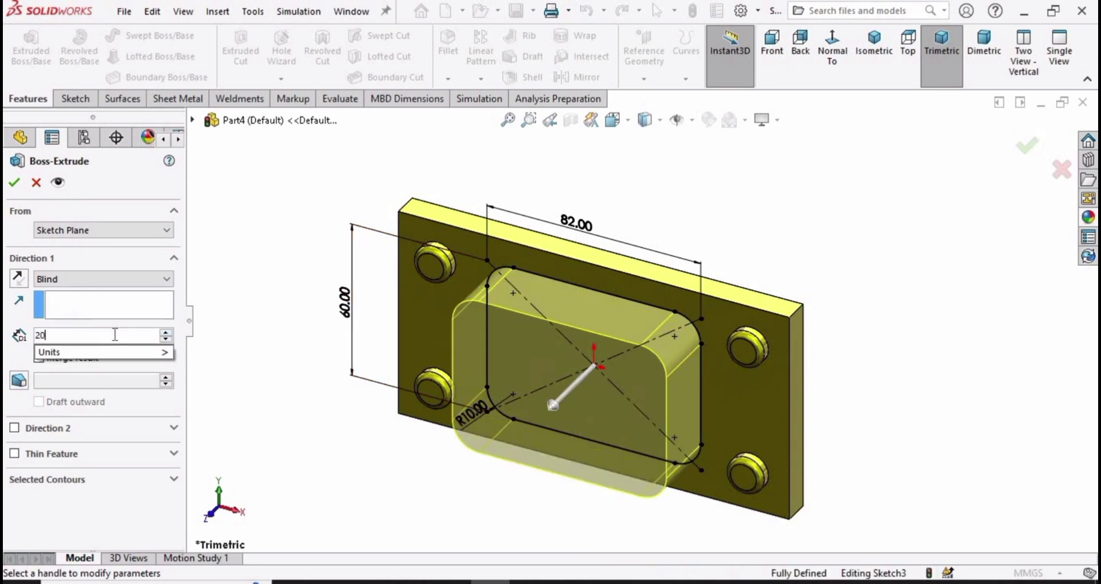
key("Return")
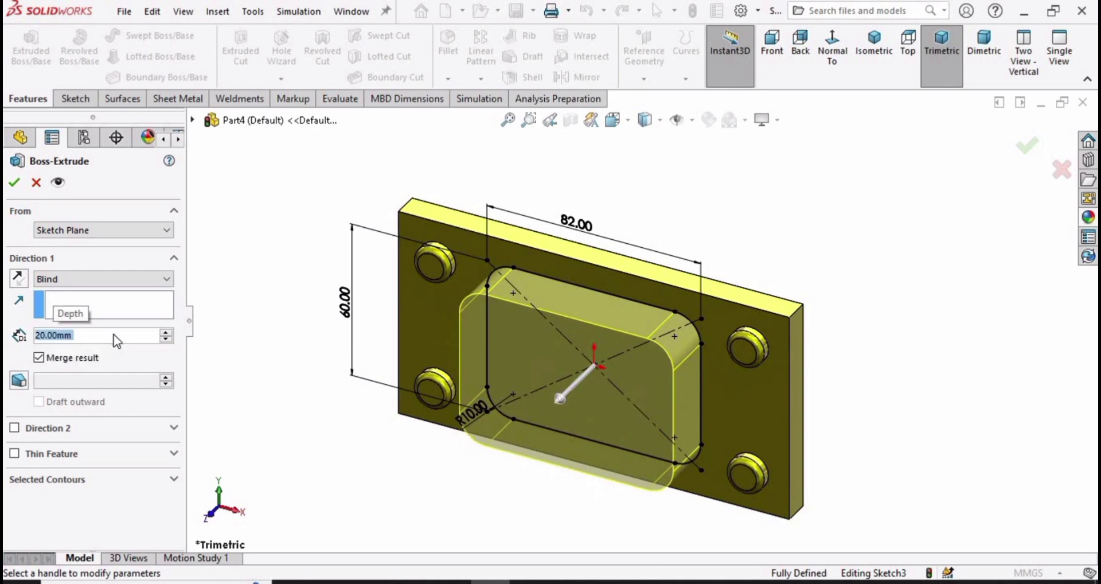
left_click(15, 183)
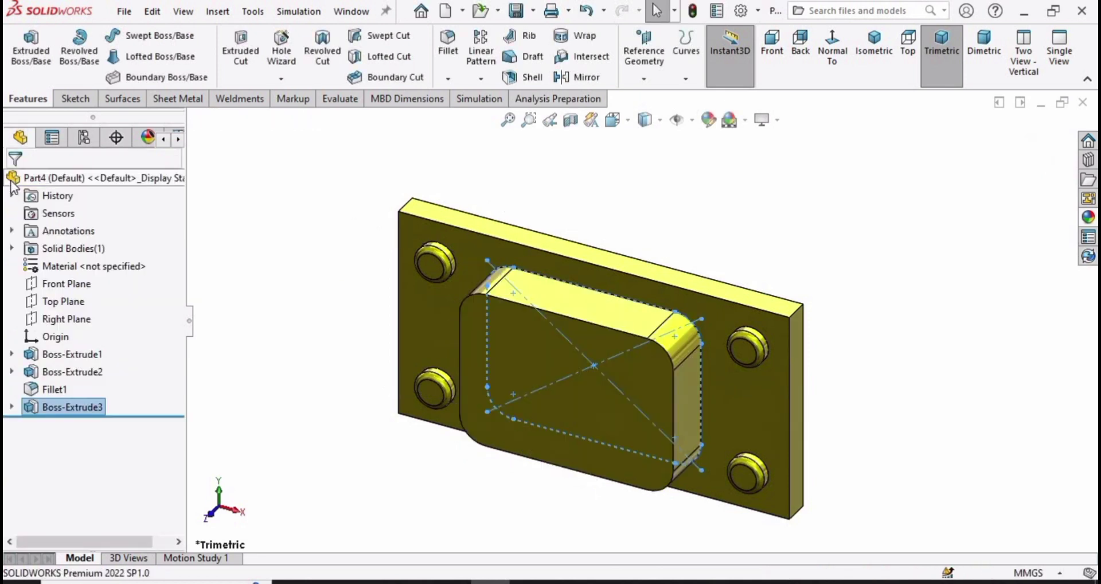
Fillet the edges of the boss front face with a 2 mm radius
left_click(273, 291)
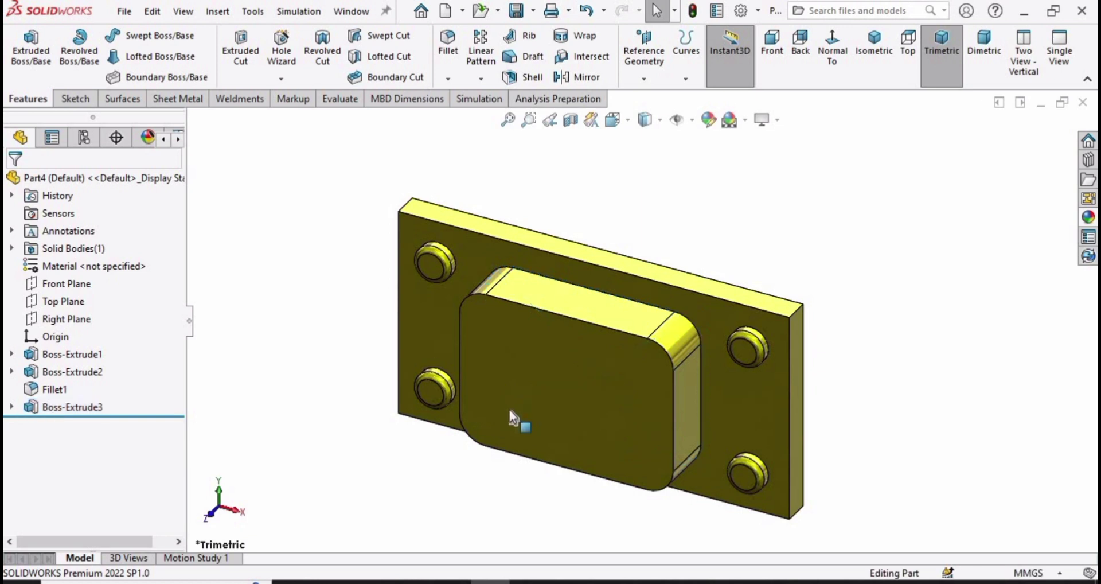
left_click(548, 398)
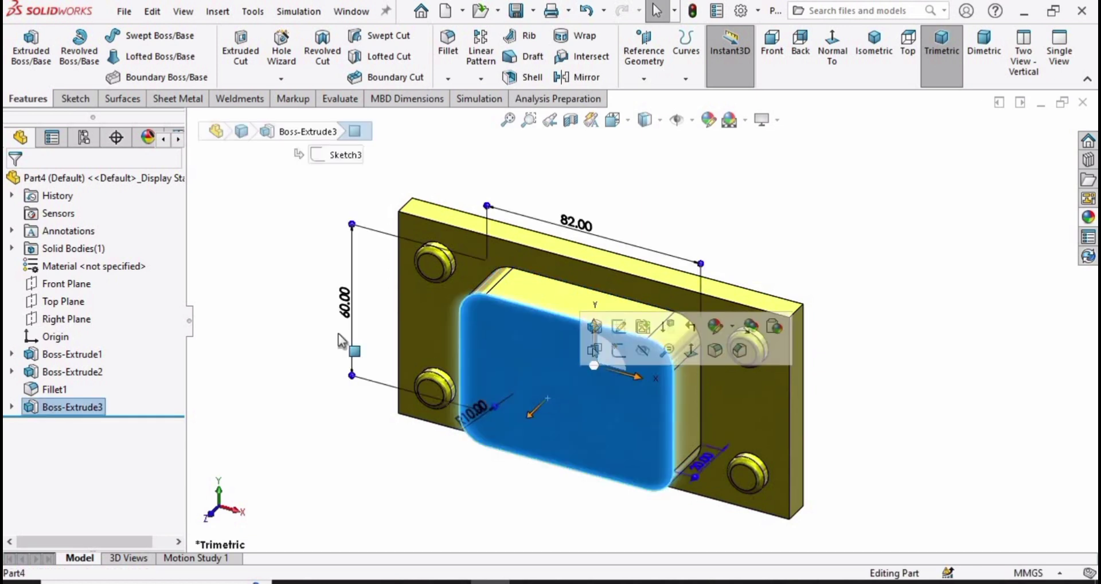
left_click(248, 314)
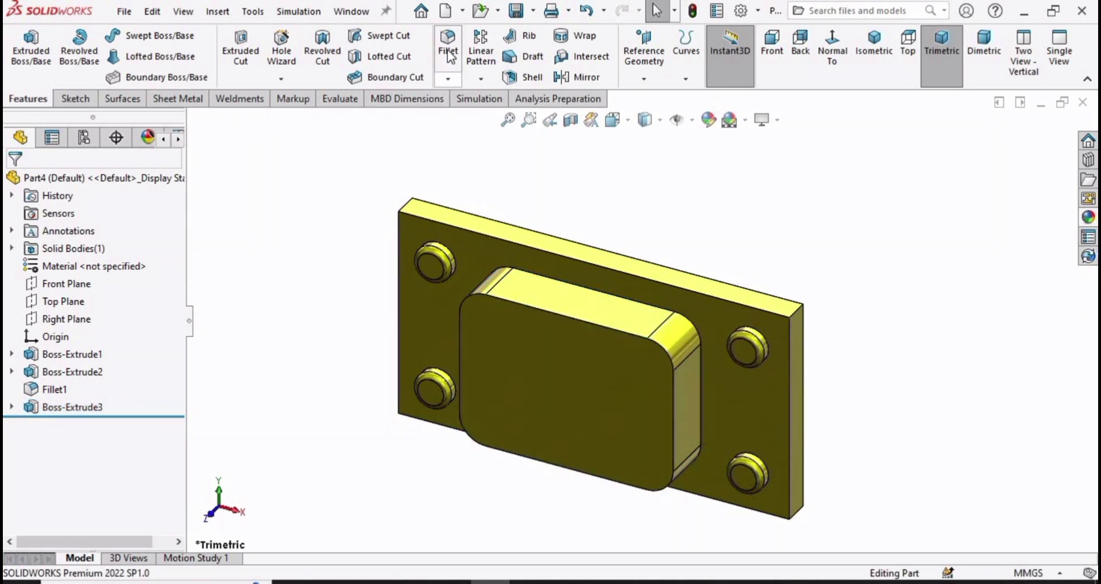
left_click(450, 54)
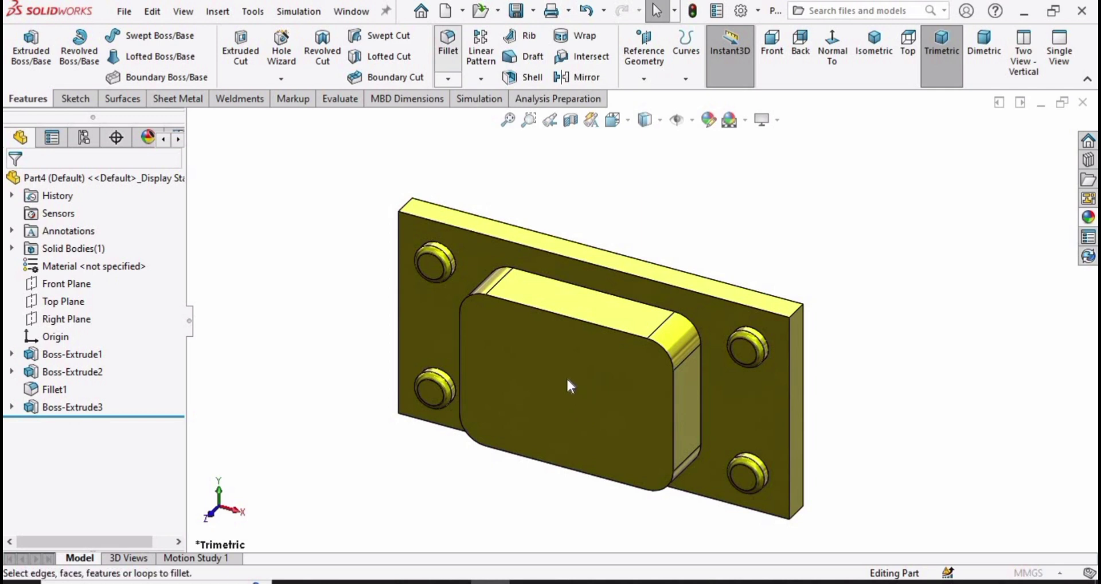
left_click(512, 381)
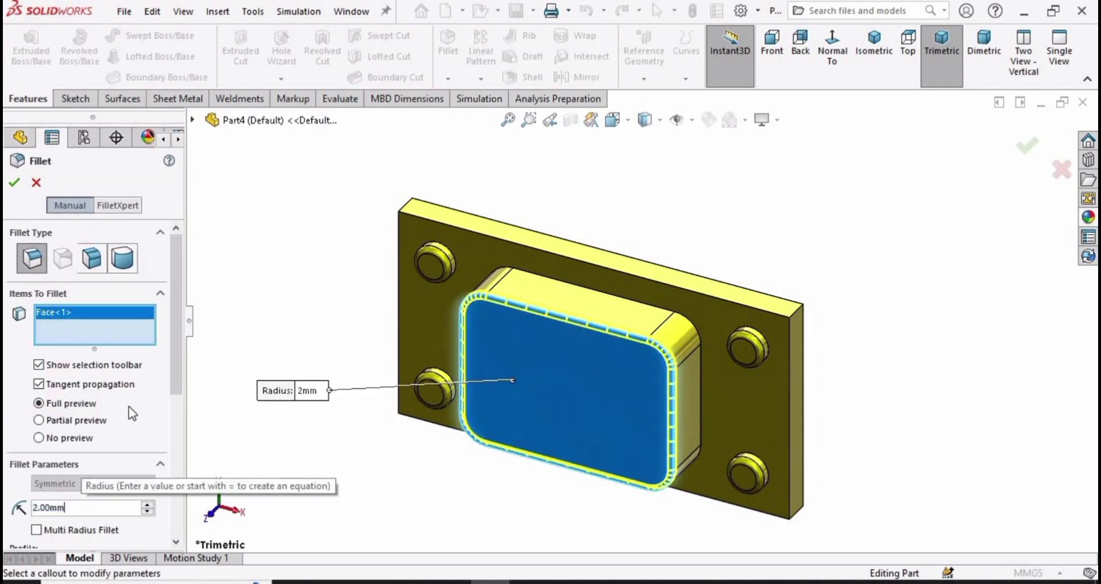
left_click(16, 182)
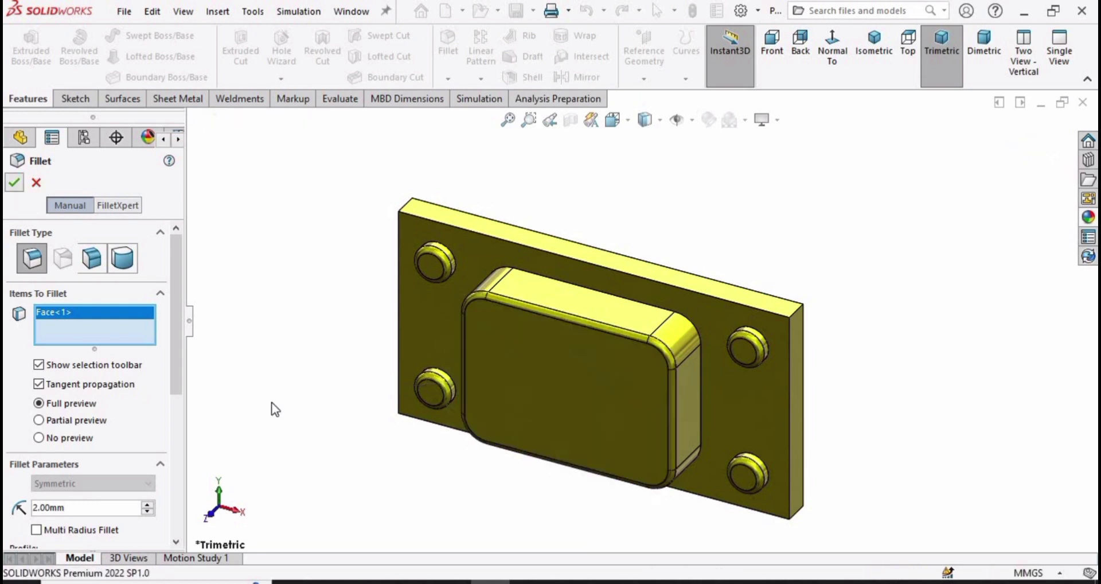
Add a 5 mm fillet on the edge where the boss meets the plate
left_click(450, 63)
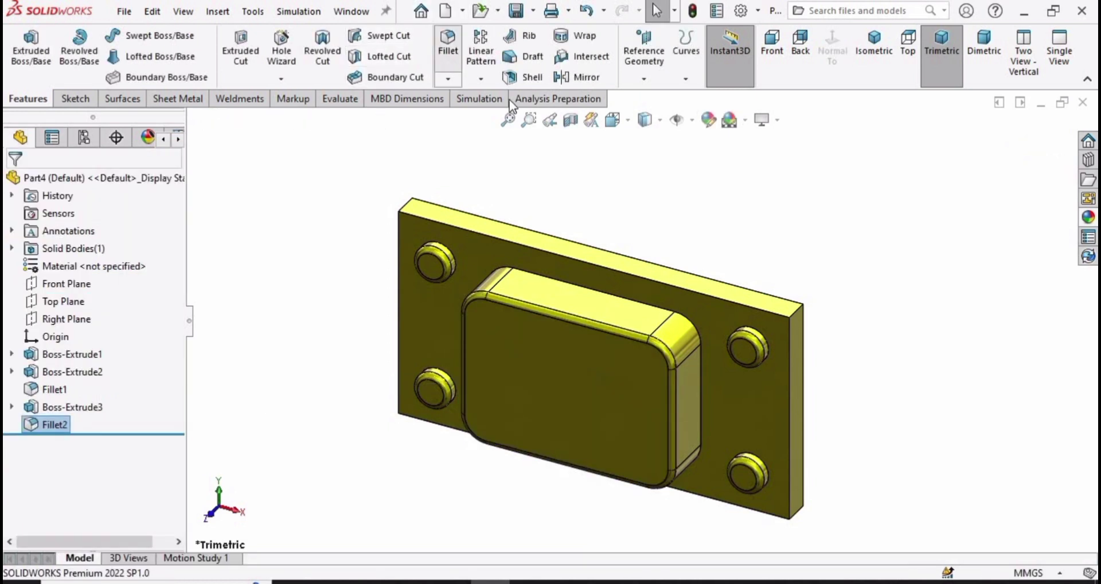
left_click(621, 298)
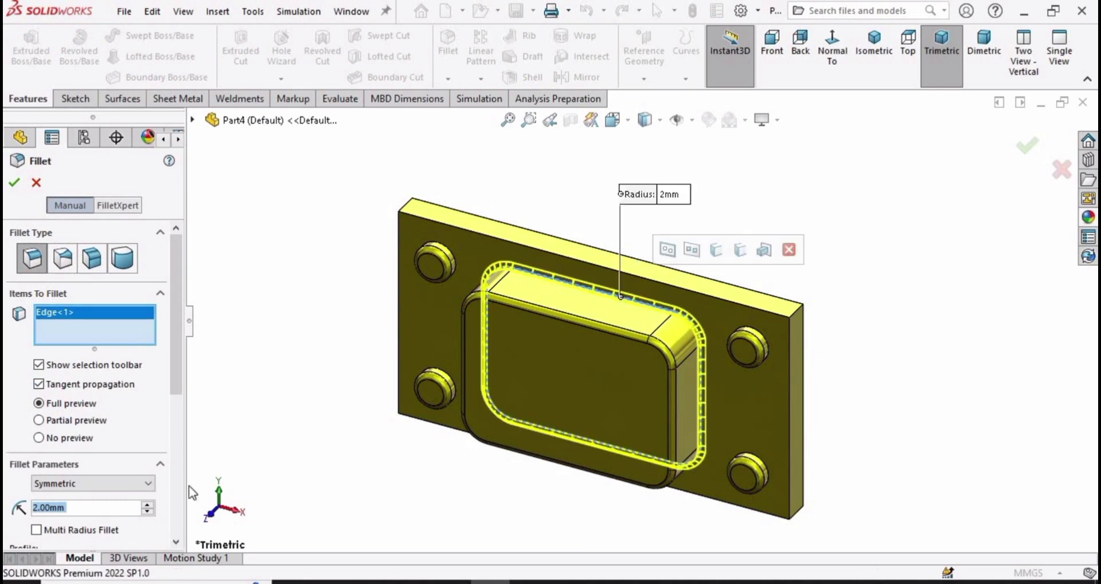
type("5")
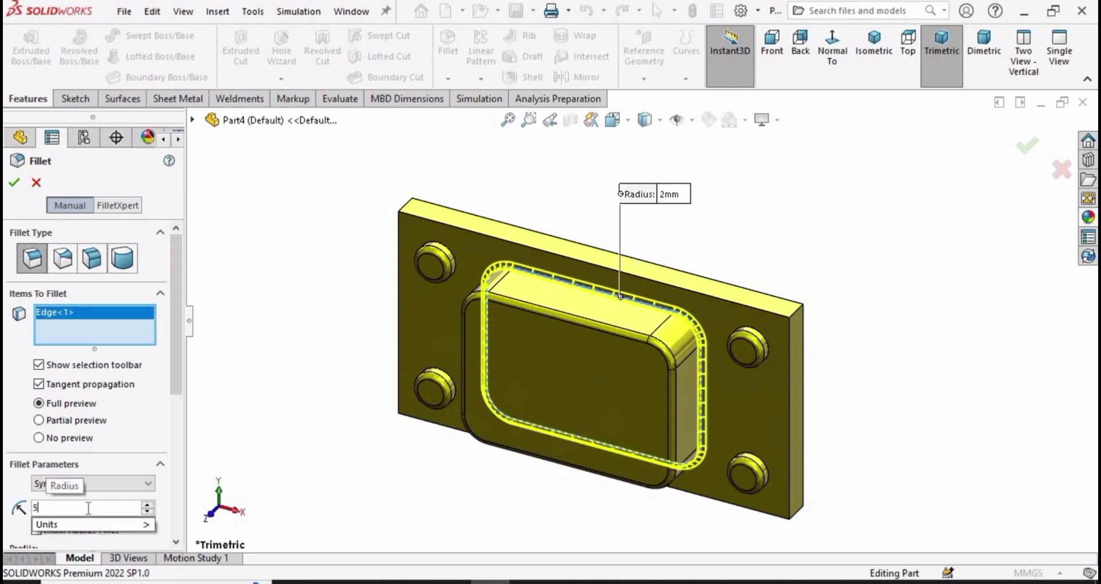
key("Return")
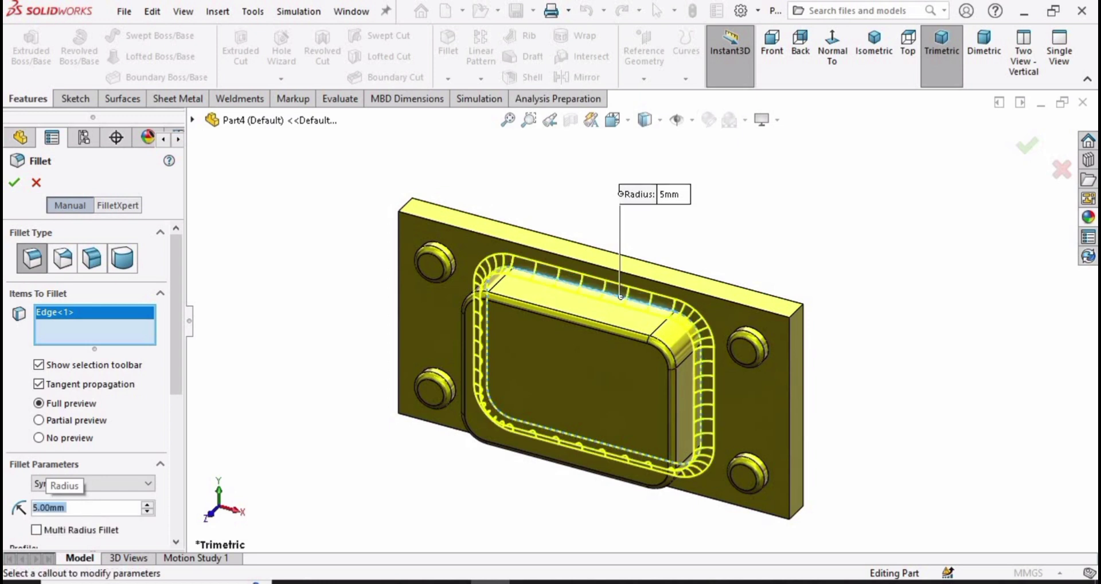
left_click(14, 184)
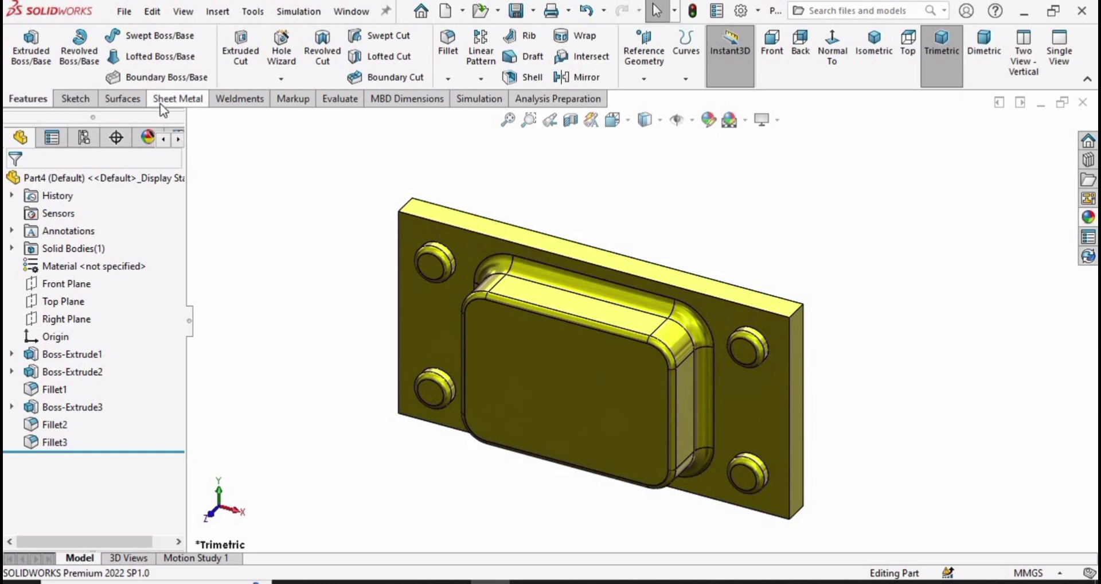
Check the CommandManager tabs list, then switch to the Sheet Metal tab
right_click(22, 102)
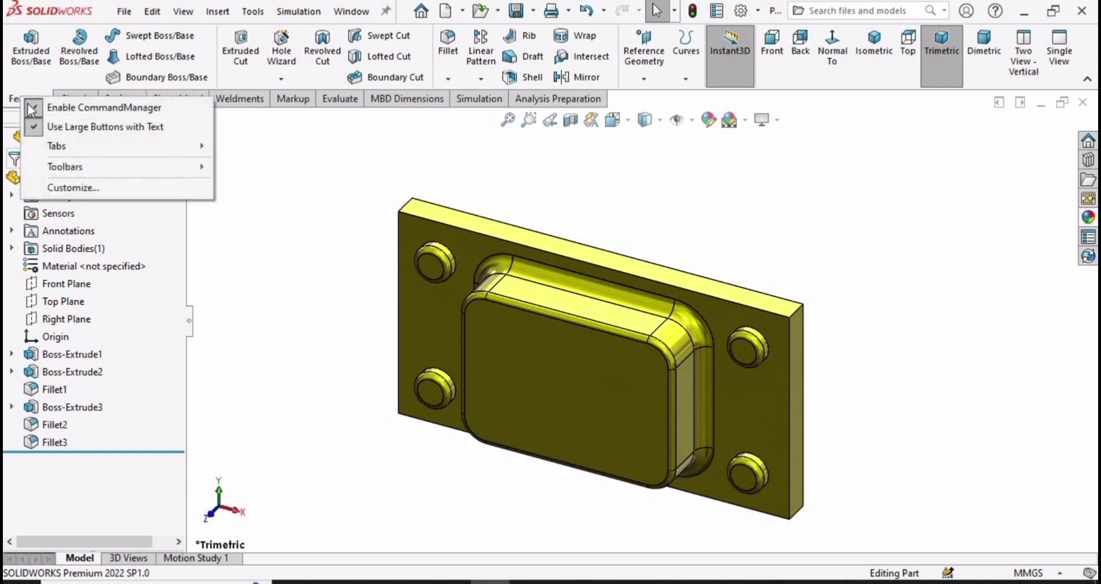
mouse_move(115, 145)
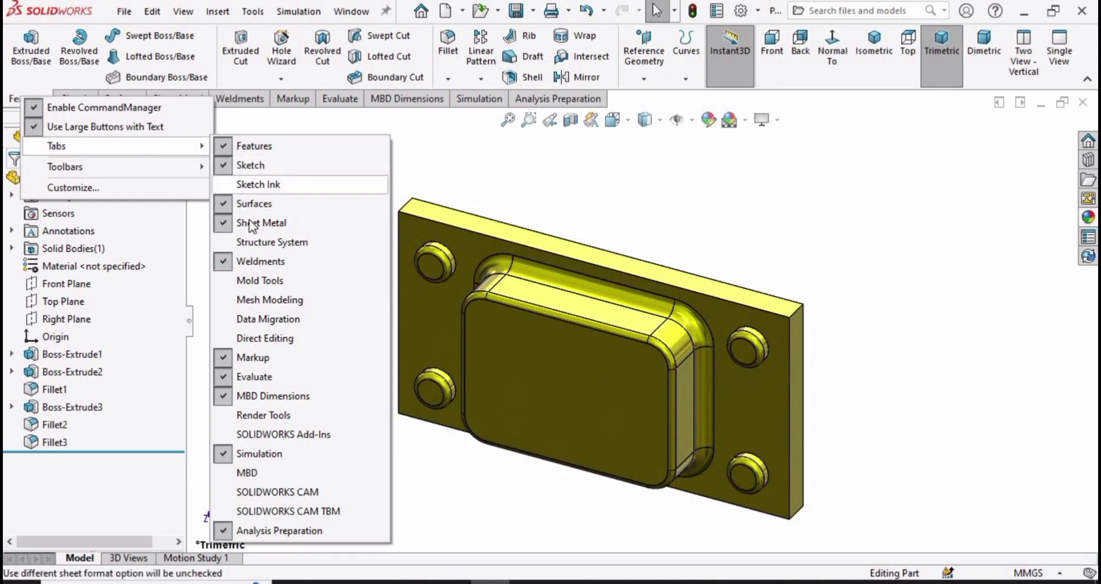
left_click(425, 170)
left_click(183, 99)
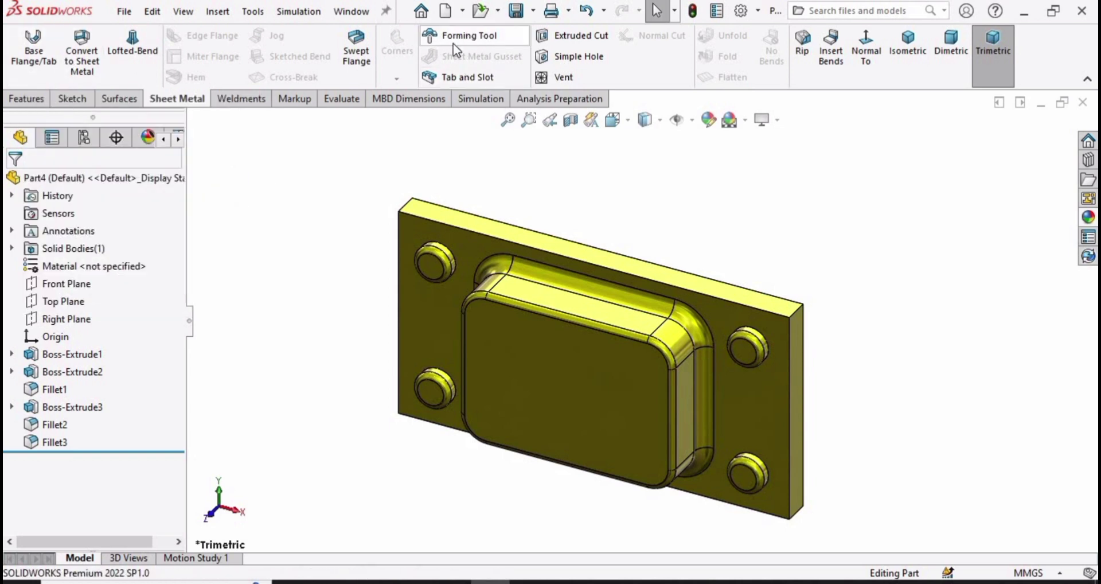
Create a Forming Tool with the plate face as stopping face and four boss tops removed
left_click(481, 36)
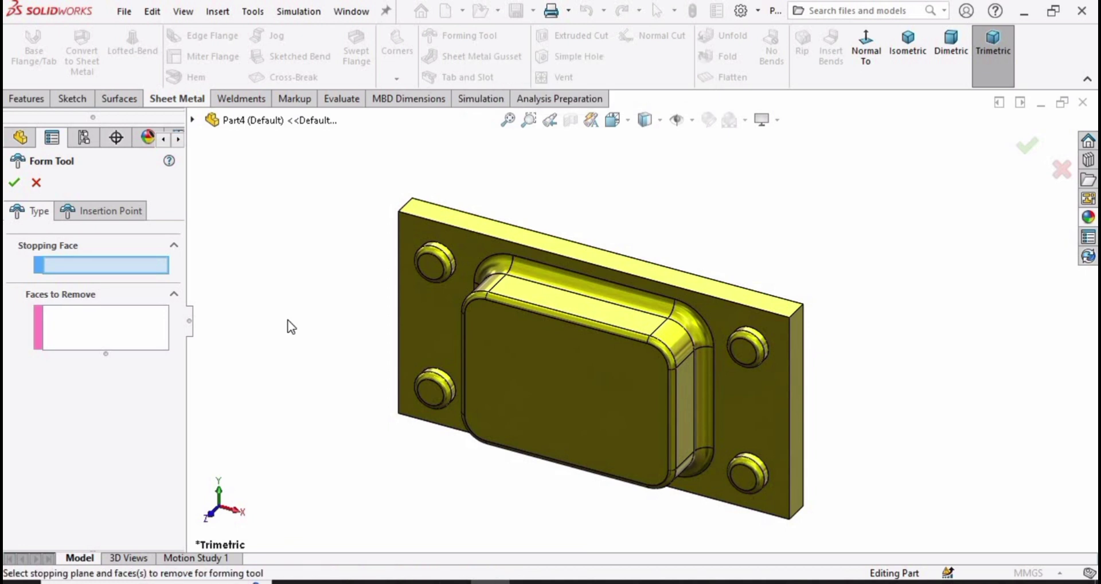
left_click(425, 322)
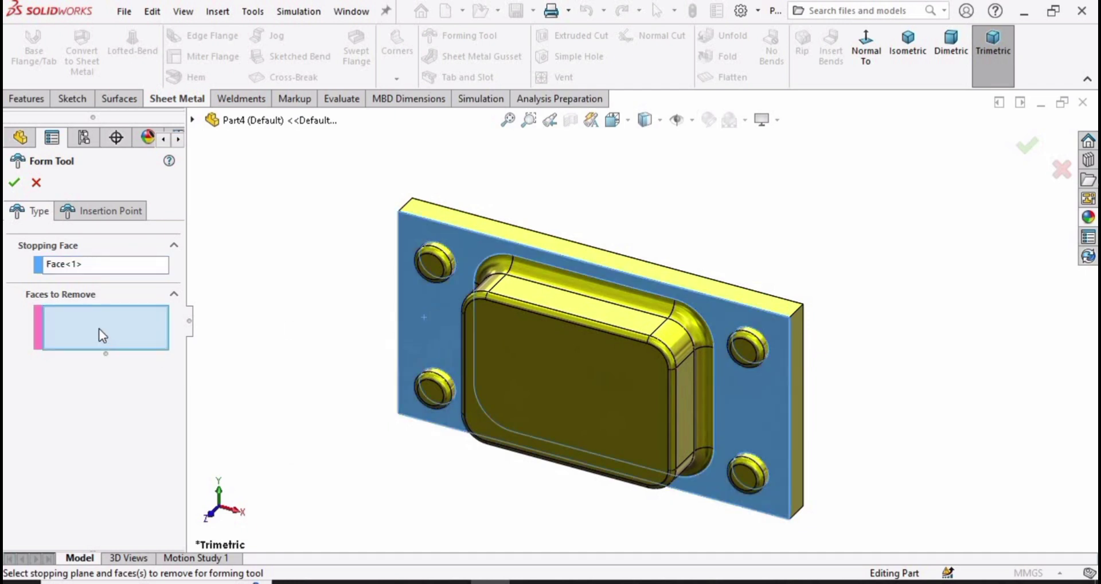
left_click(434, 265)
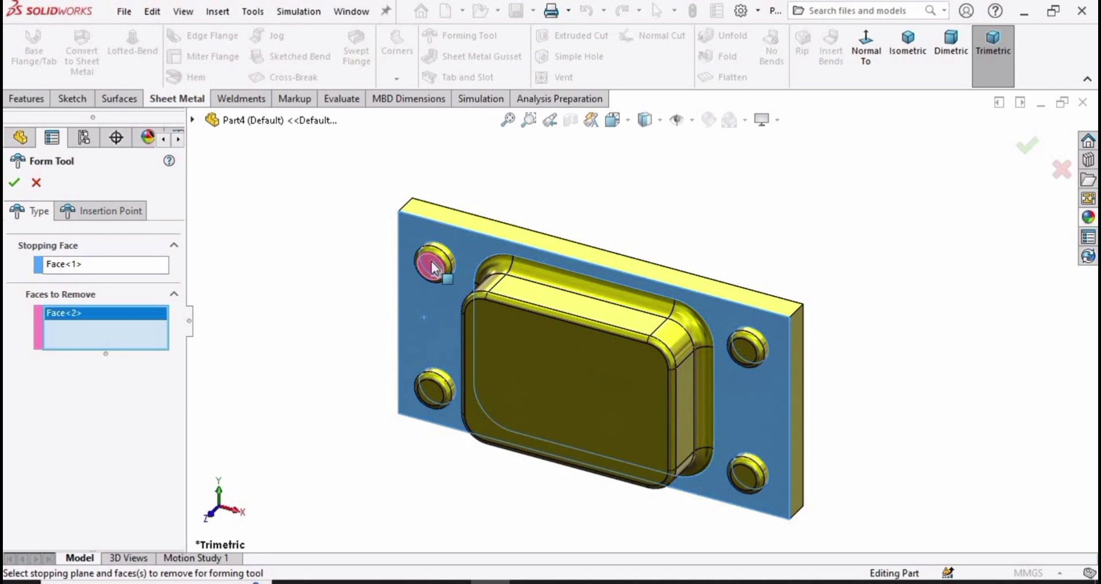
left_click(434, 389)
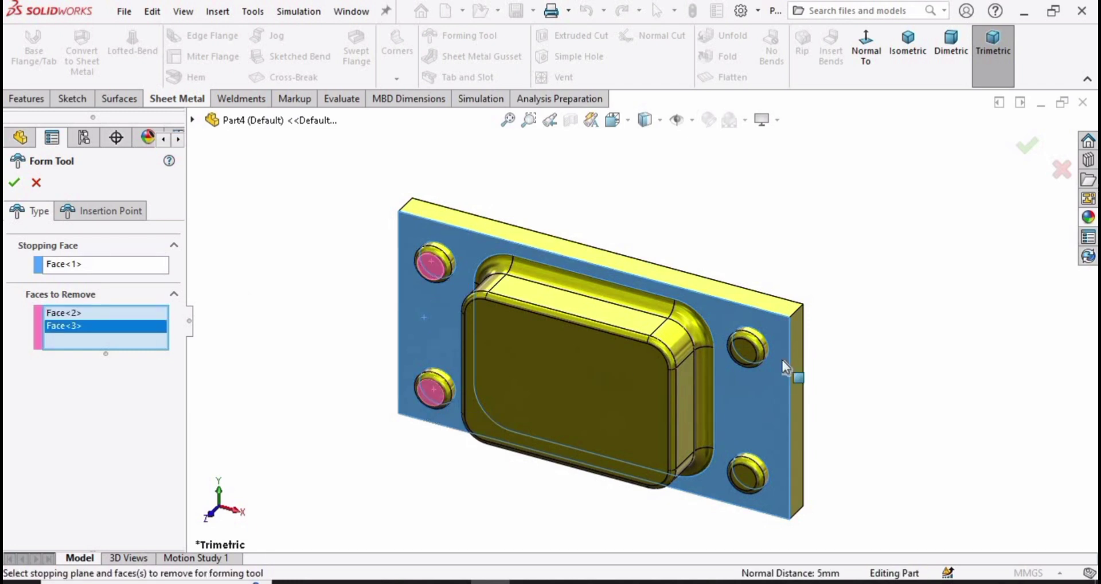
left_click(744, 349)
left_click(745, 480)
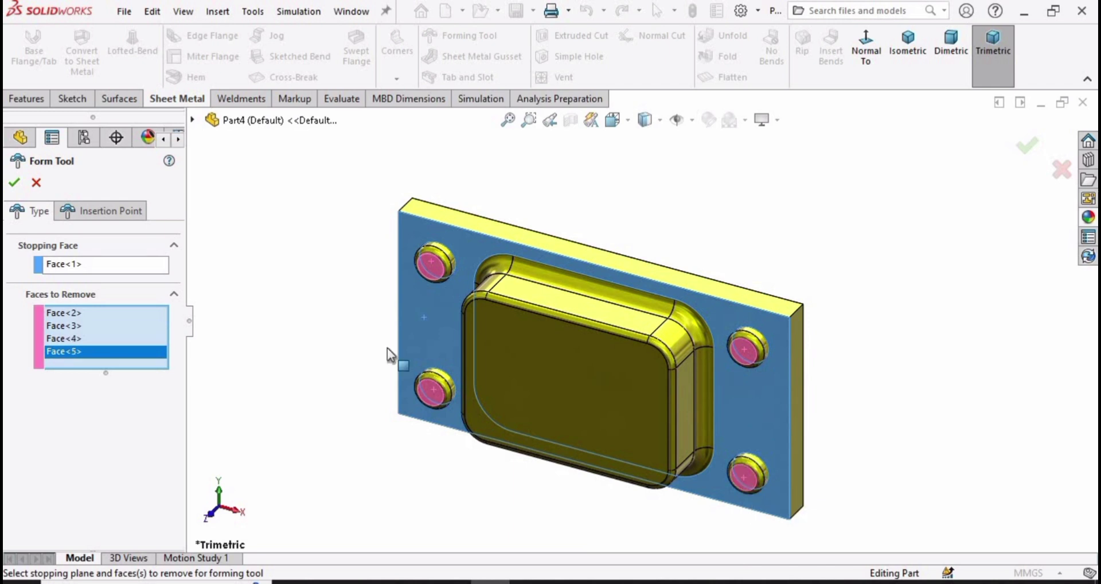
left_click(13, 183)
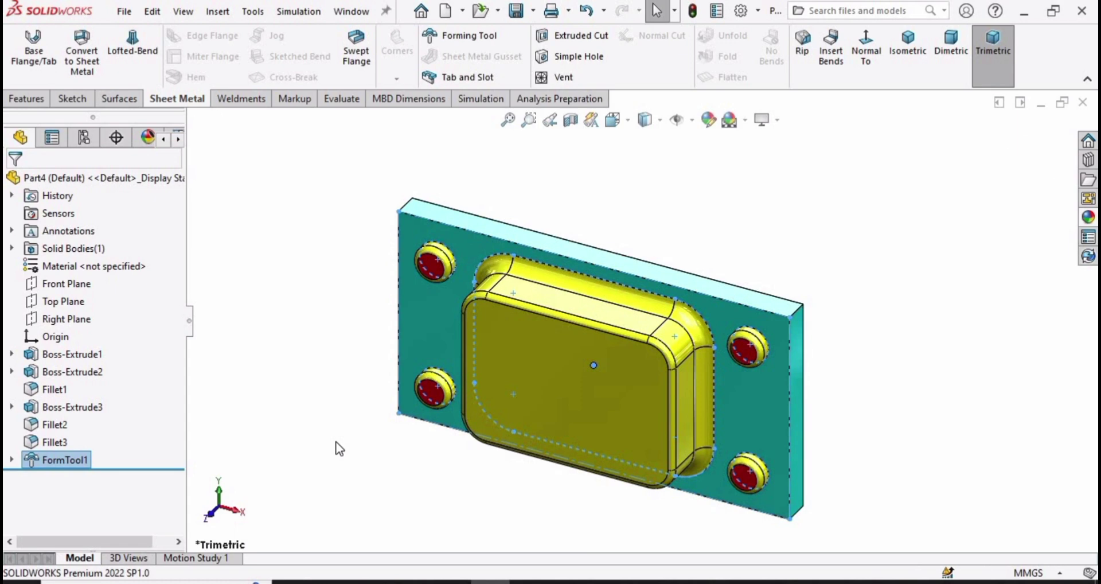
Orbit the part to inspect the forming tool from other angles
left_click(338, 448)
middle_click_drag(454, 422, 586, 320)
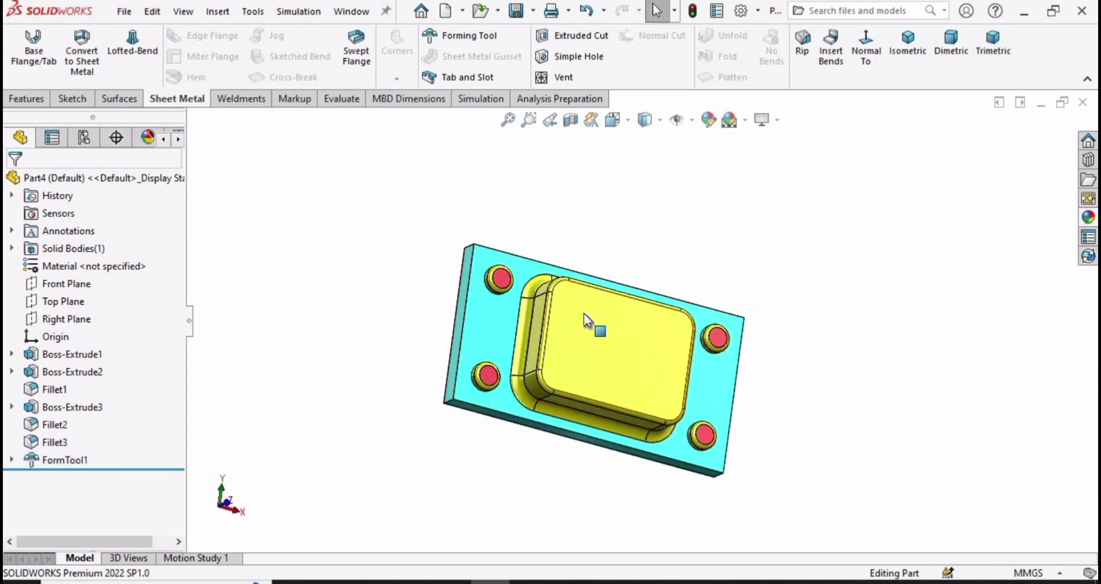
scroll(646, 371, "down", 3)
middle_click_drag(646, 371, 273, 174)
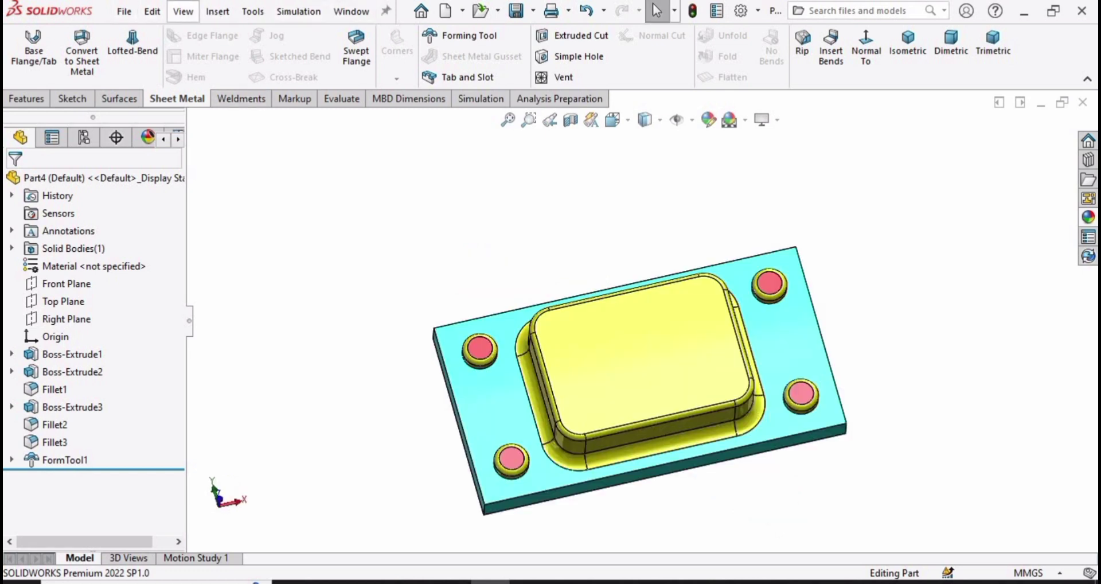
left_click(124, 12)
In Save As, browse to C:\ProgramData\SOLIDWORKS\SOLIDWORKS 2022
left_click(153, 207)
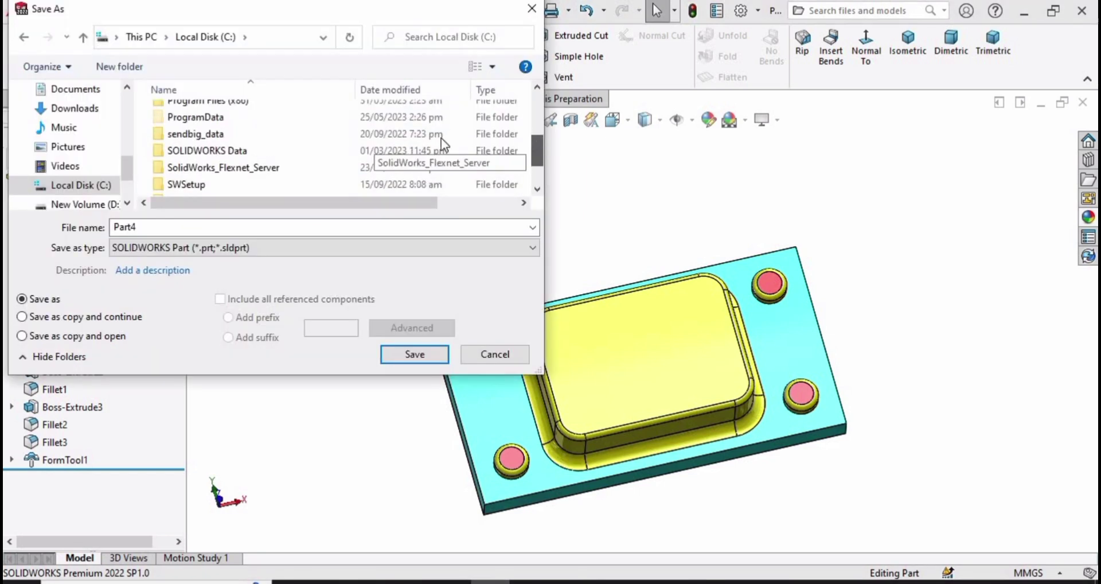
left_click(212, 119)
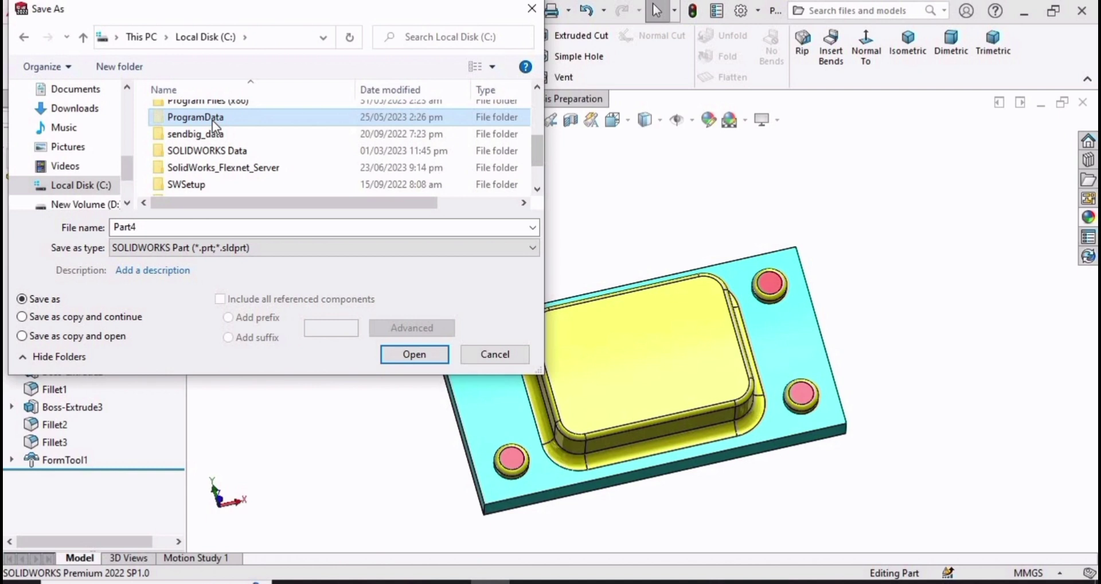
double_click(212, 122)
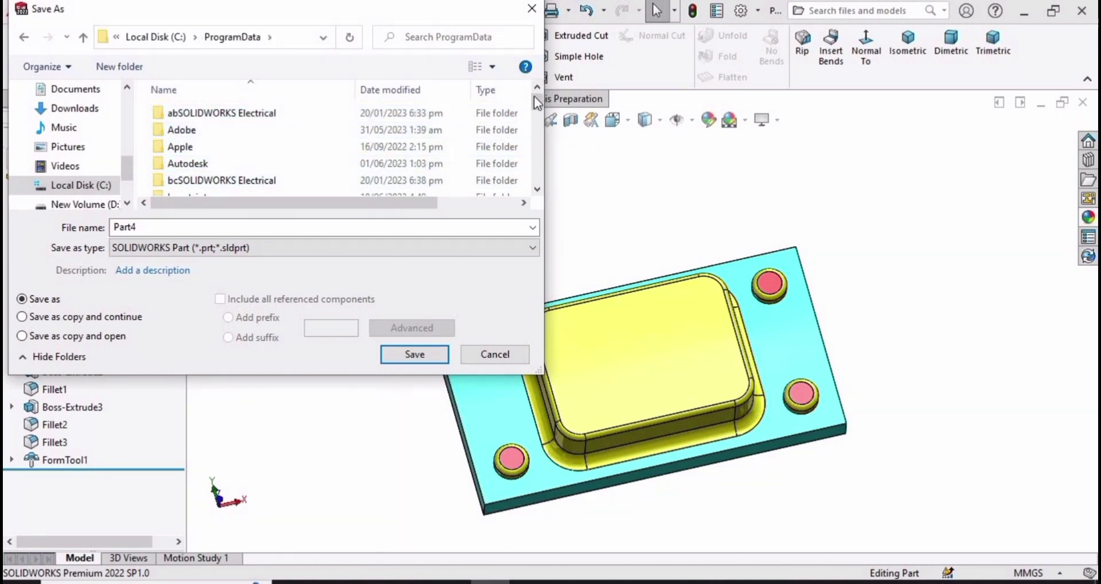
left_click_drag(539, 108, 537, 167)
left_click(210, 141)
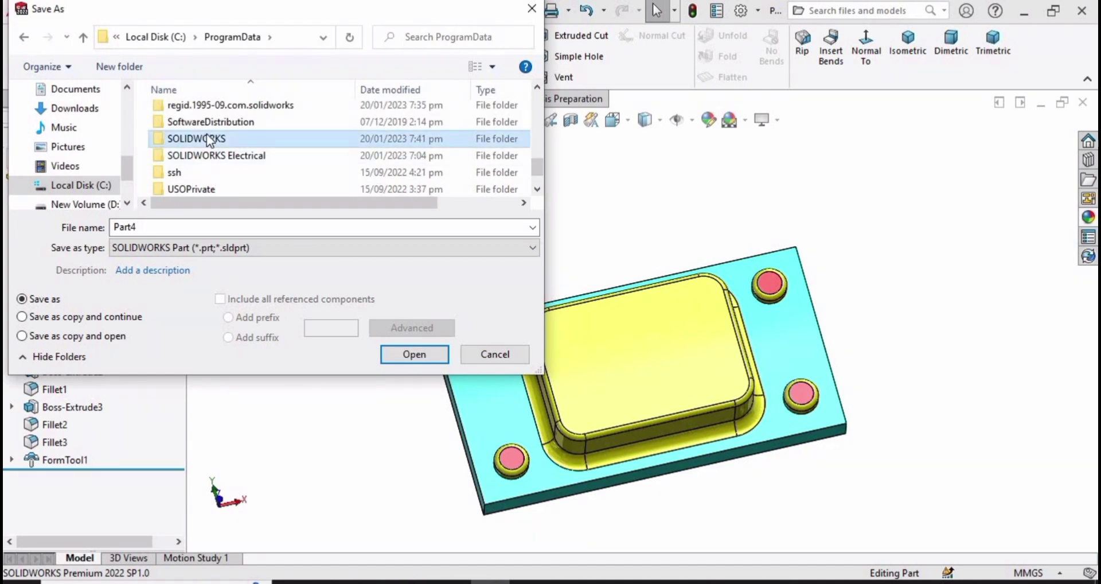
double_click(210, 141)
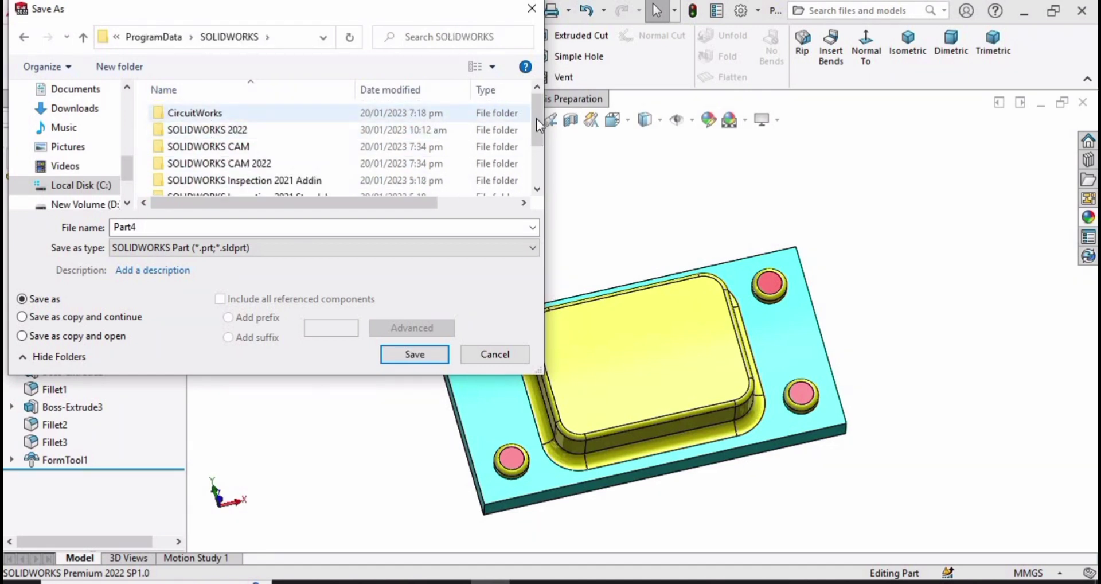
mouse_move(539, 125)
left_mouse_down()
mouse_move(539, 134)
mouse_move(539, 122)
left_mouse_up()
left_click(247, 126)
double_click(247, 127)
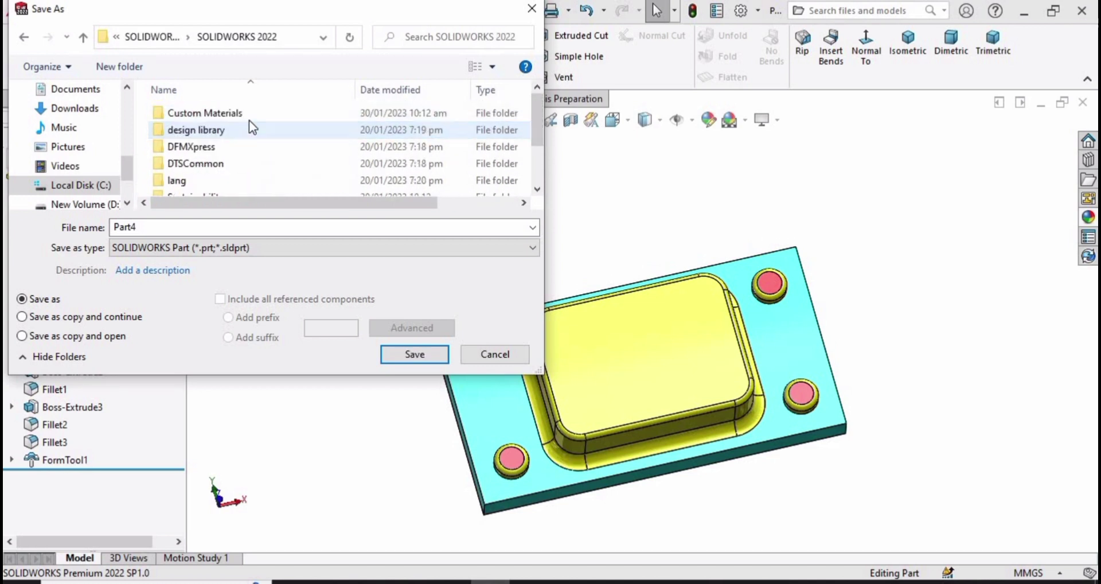
Open design library\forming tools and save the part as Forming_Tool_1
left_click(202, 133)
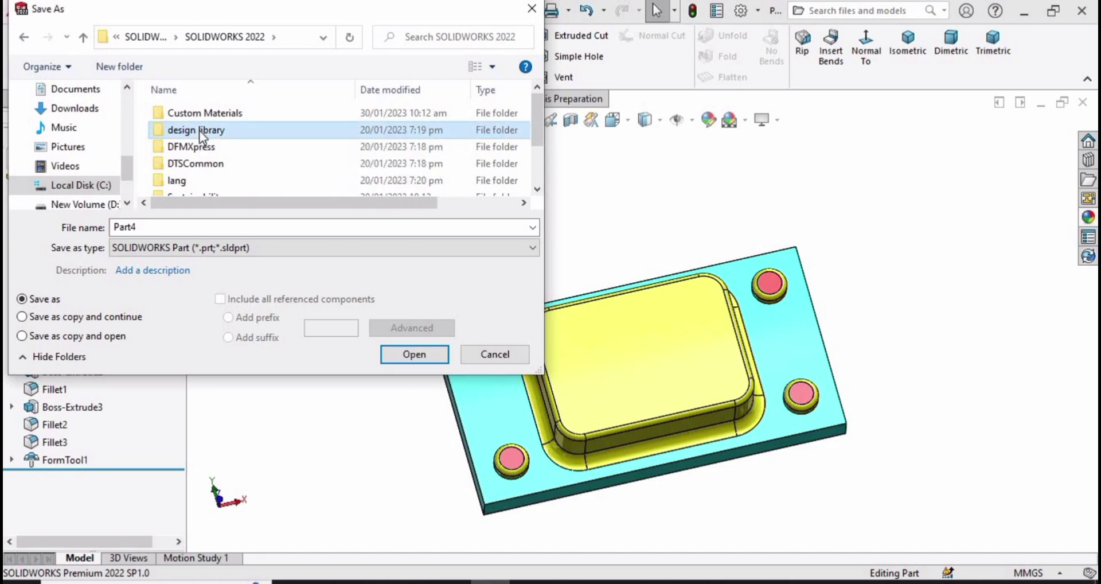
double_click(244, 135)
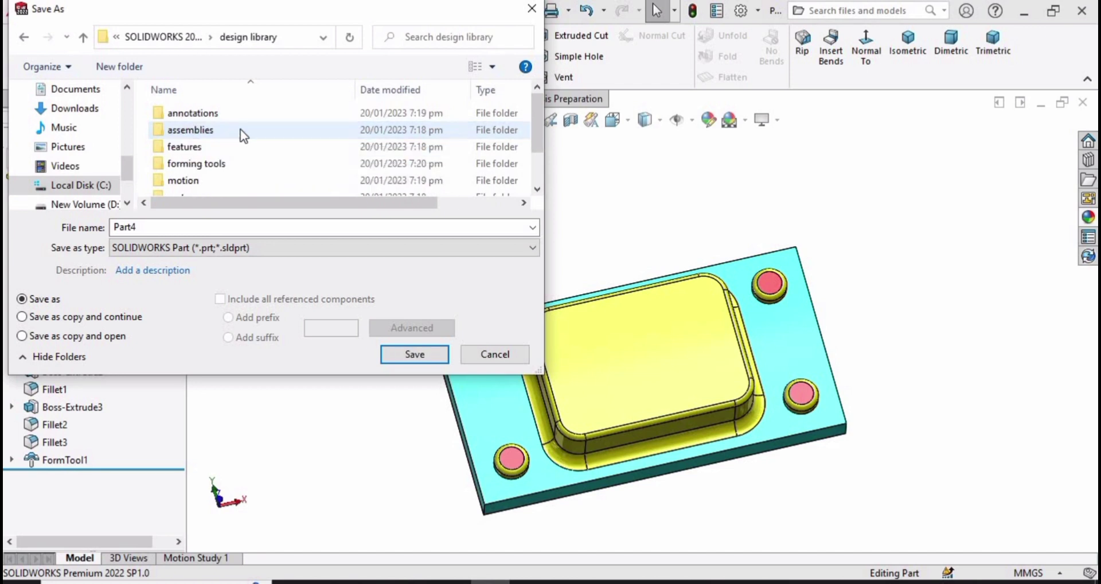
left_click(237, 165)
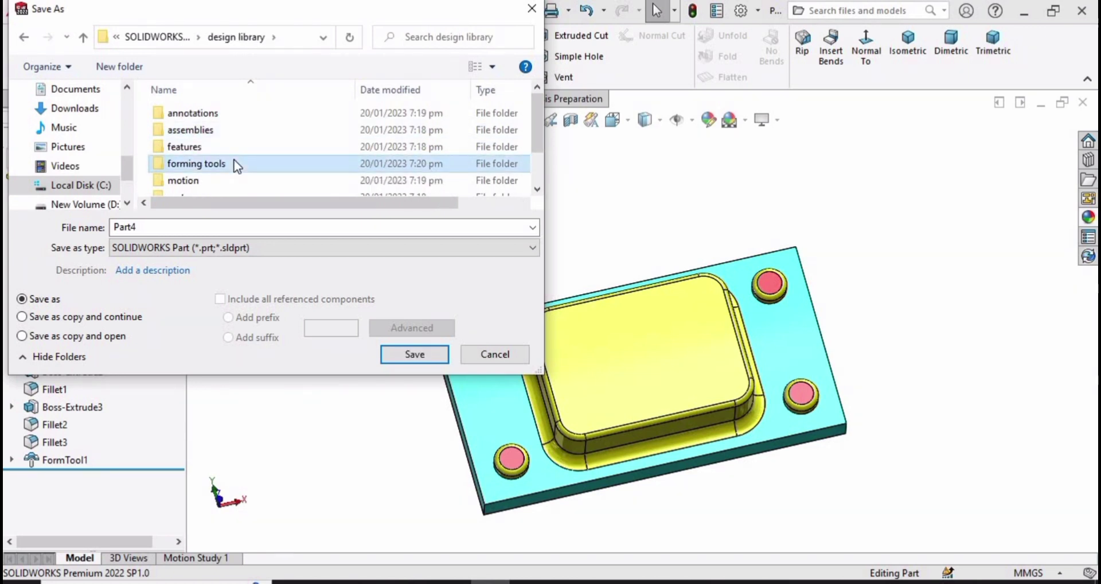
double_click(237, 165)
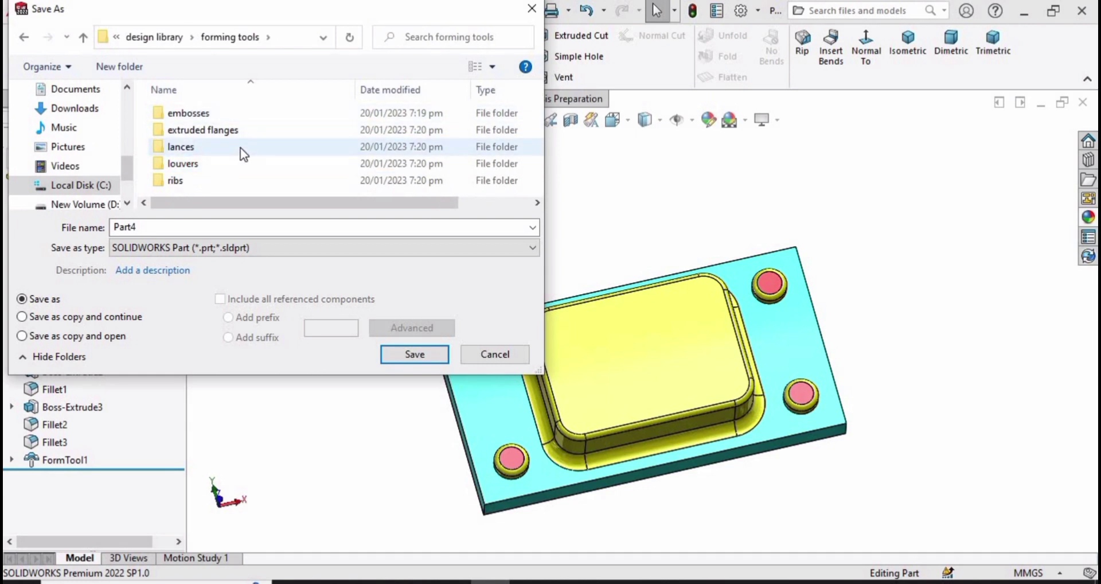
double_click(137, 227)
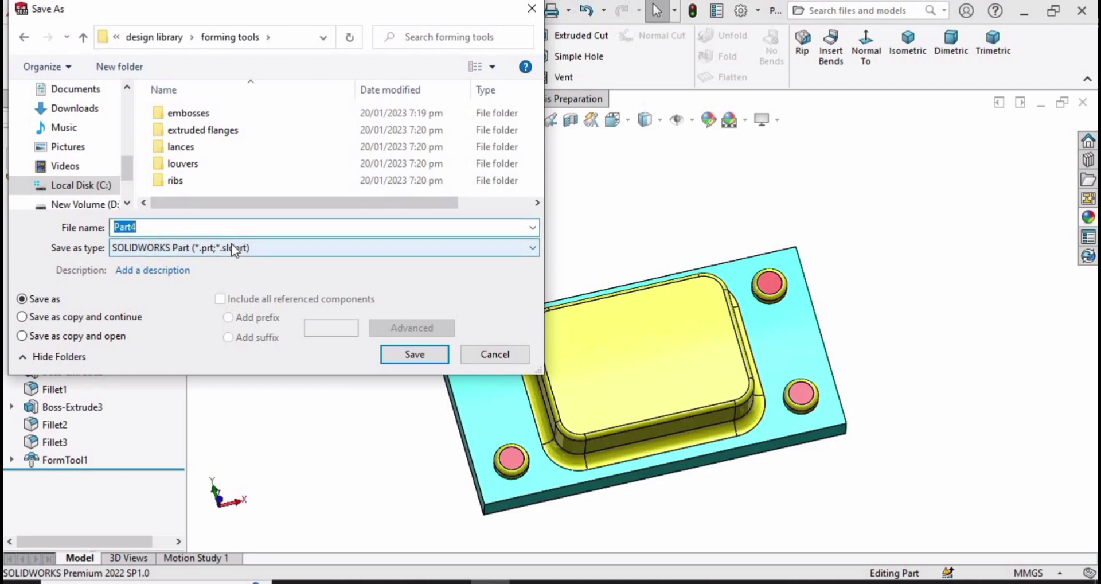
type("Forming_Tool_1")
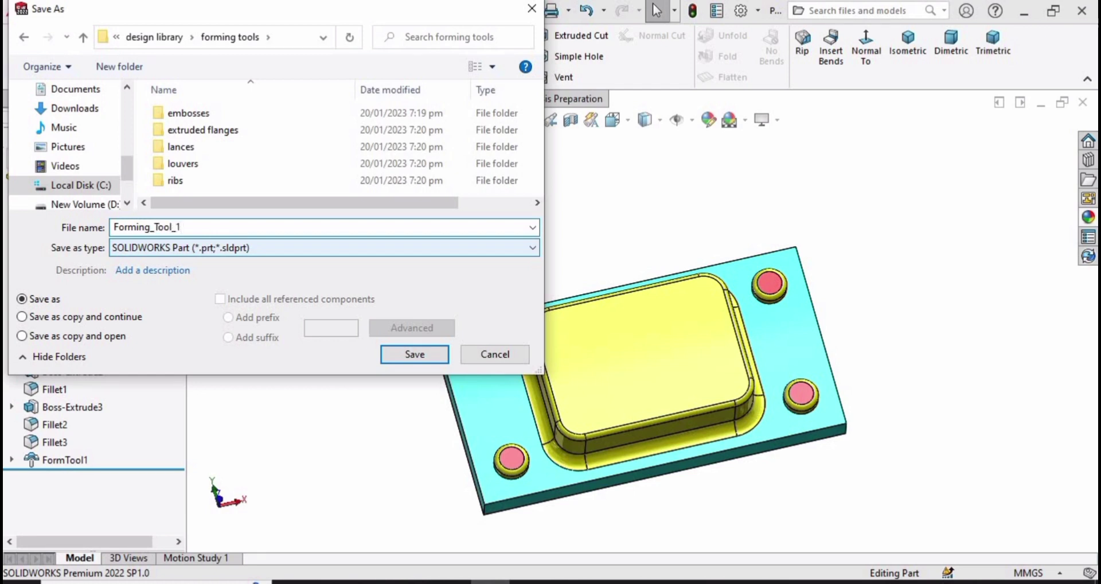
key("Return")
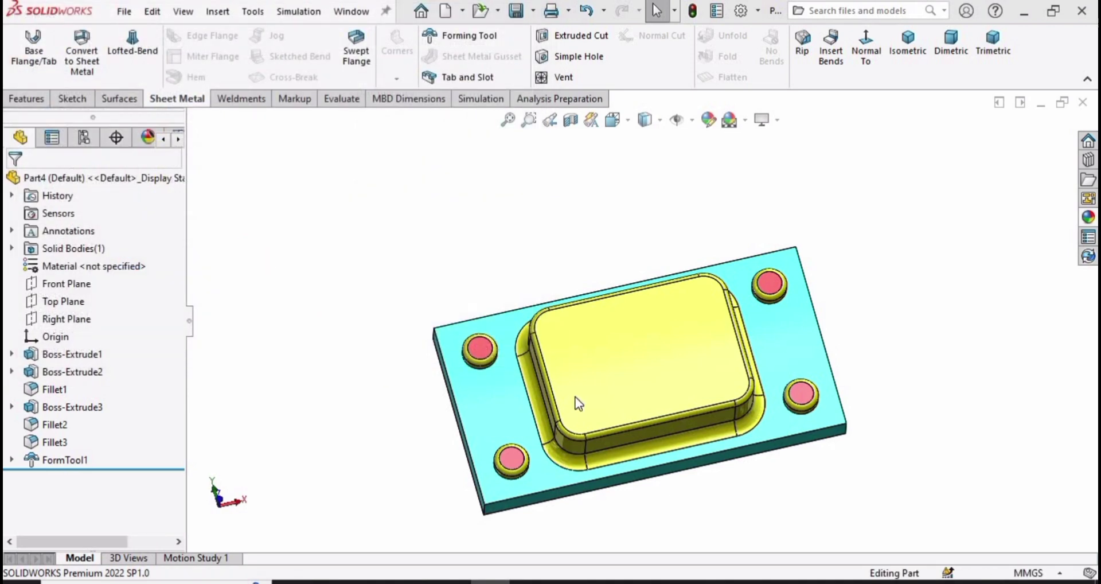
Close the part, create a new part, and draw a center rectangle on the Front Plane
left_click(1082, 104)
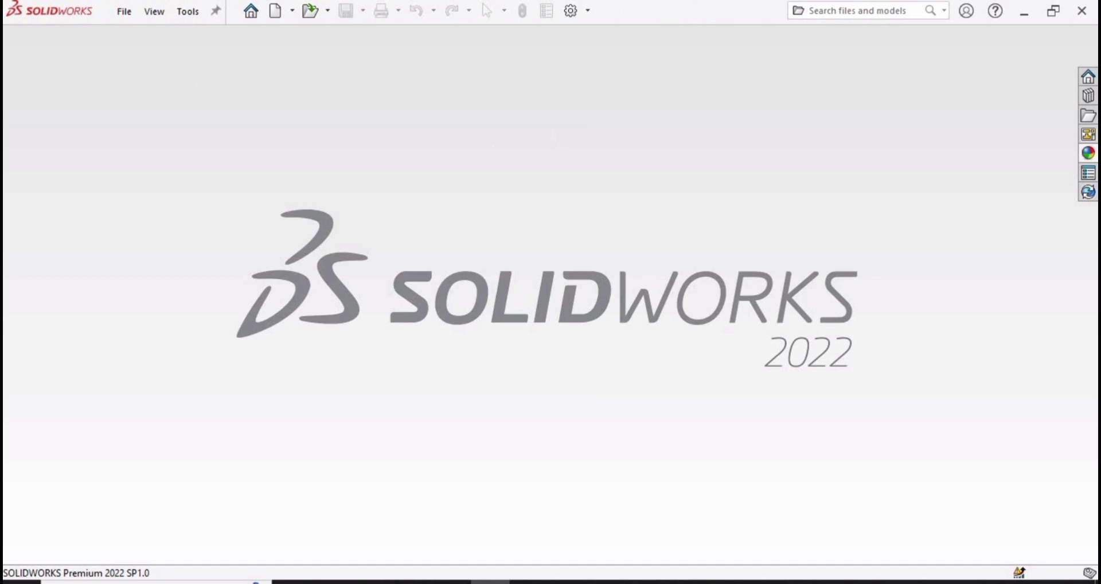
left_click(120, 16)
left_click(150, 38)
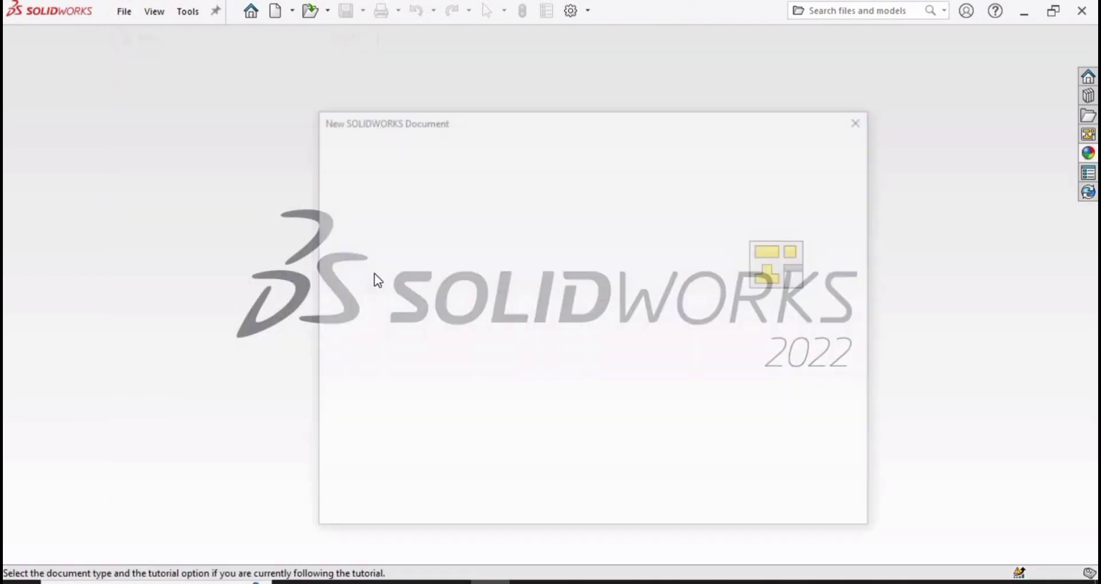
left_click(665, 490)
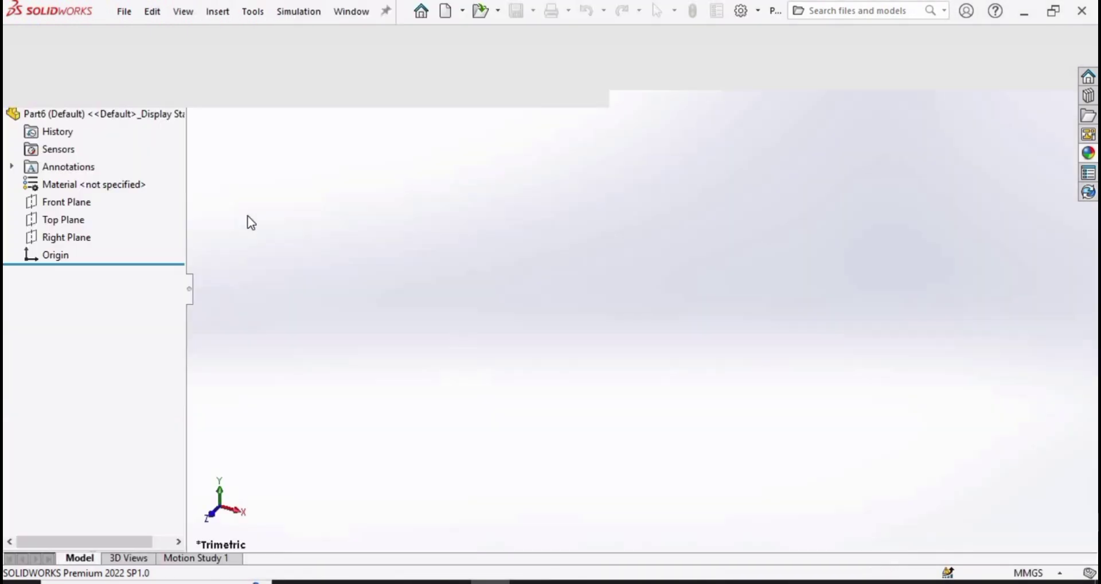
left_click(79, 265)
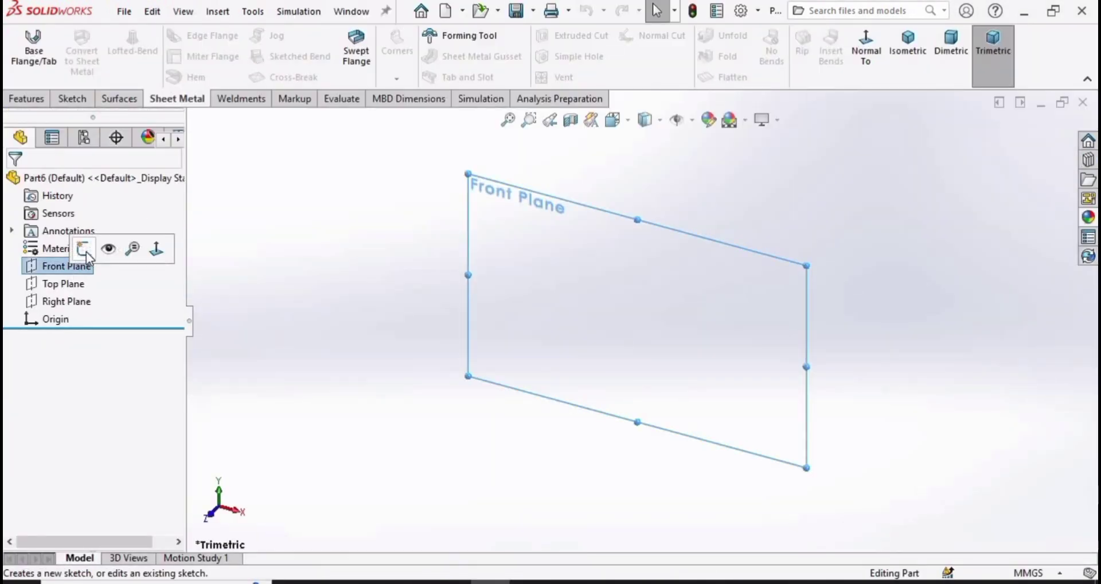
left_click(84, 250)
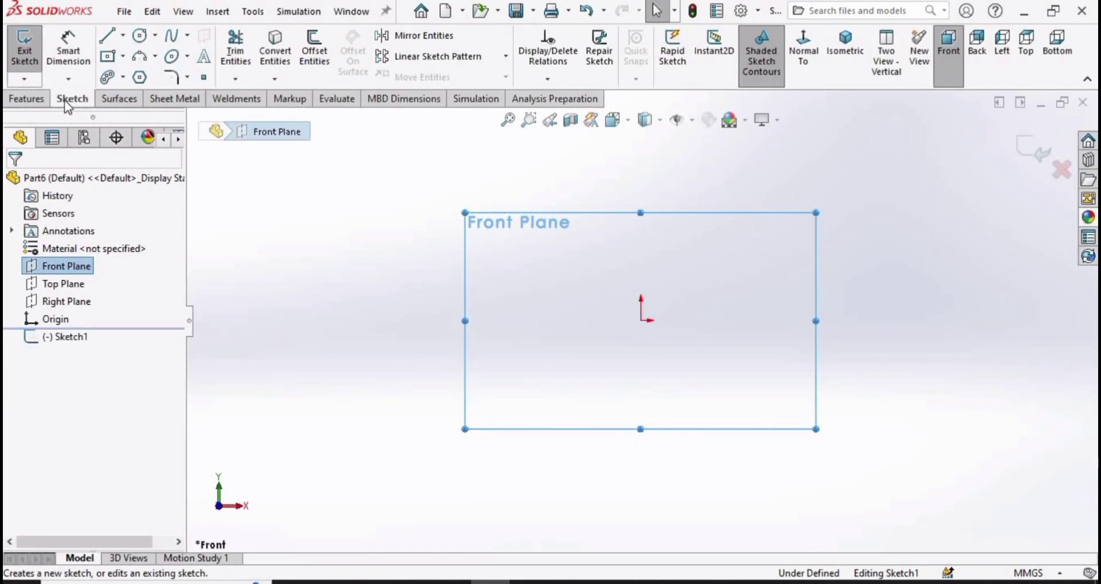
left_click(123, 56)
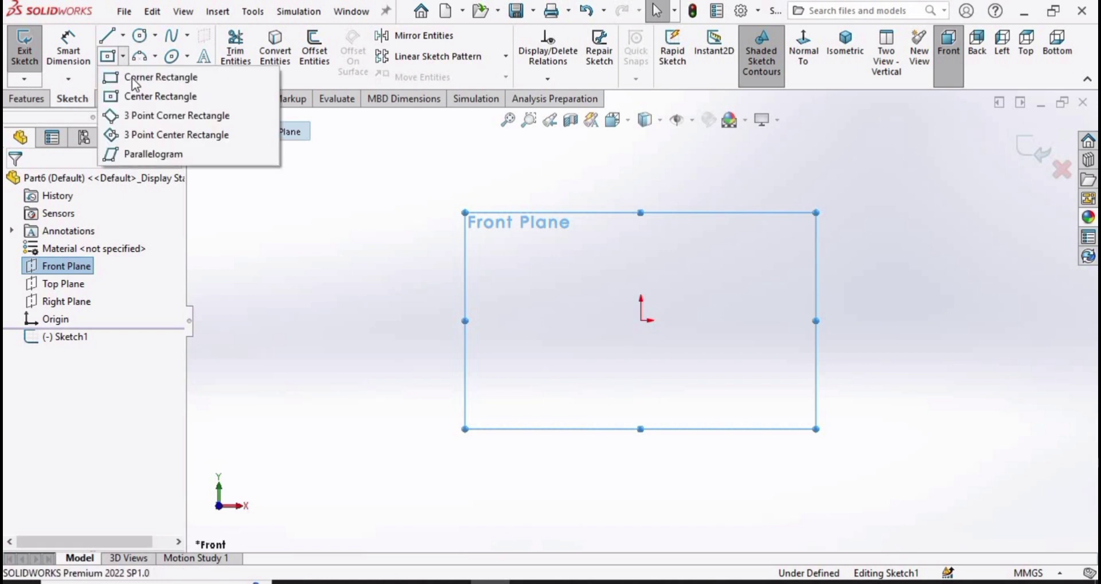
left_click(141, 97)
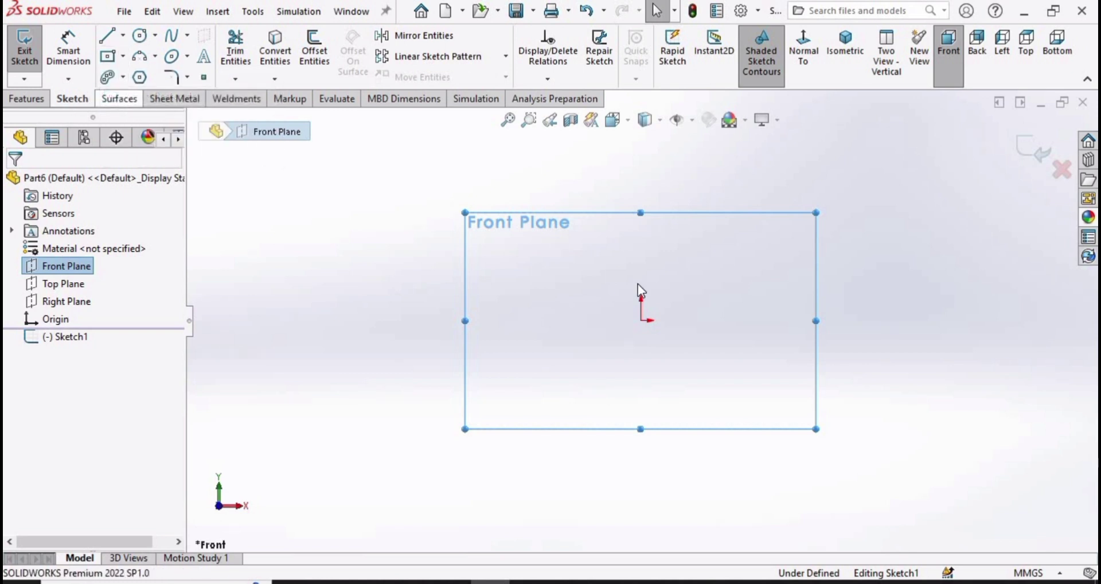
left_click(641, 320)
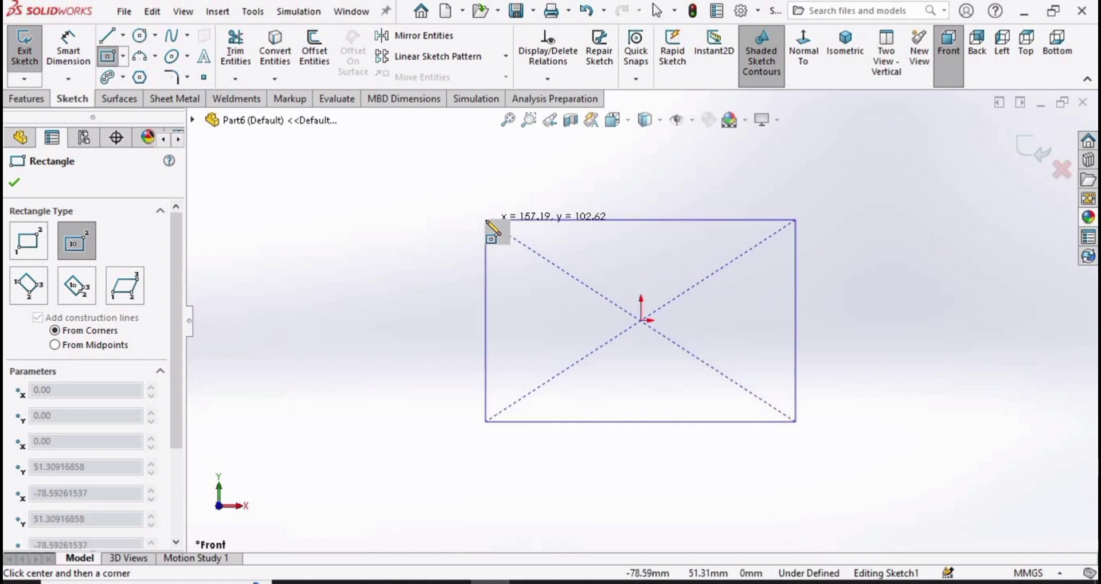
left_click(486, 219)
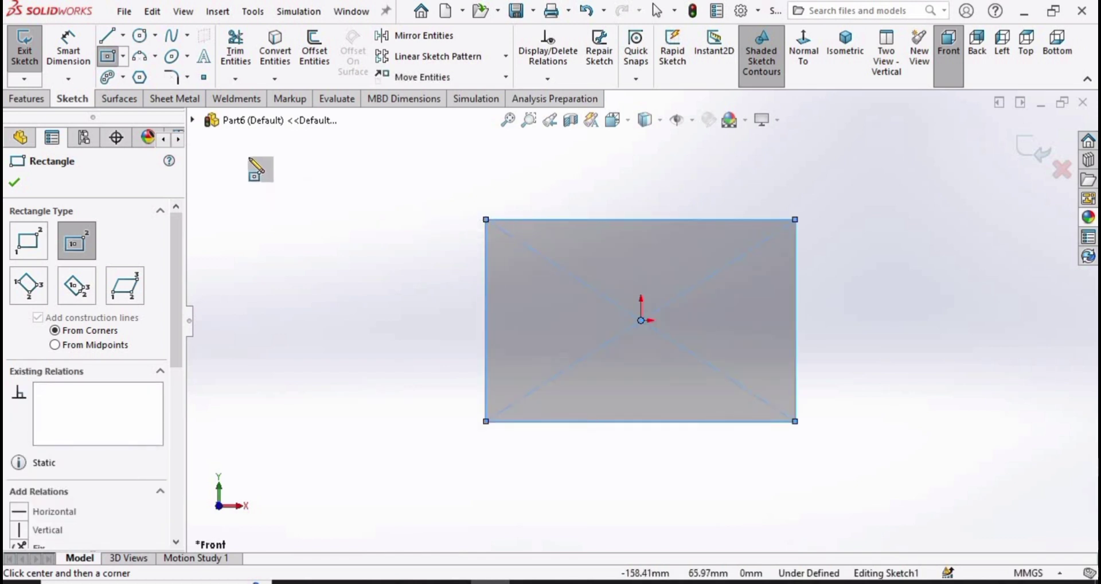
Dimension the rectangle 150 mm wide and 80 mm tall
left_click(68, 46)
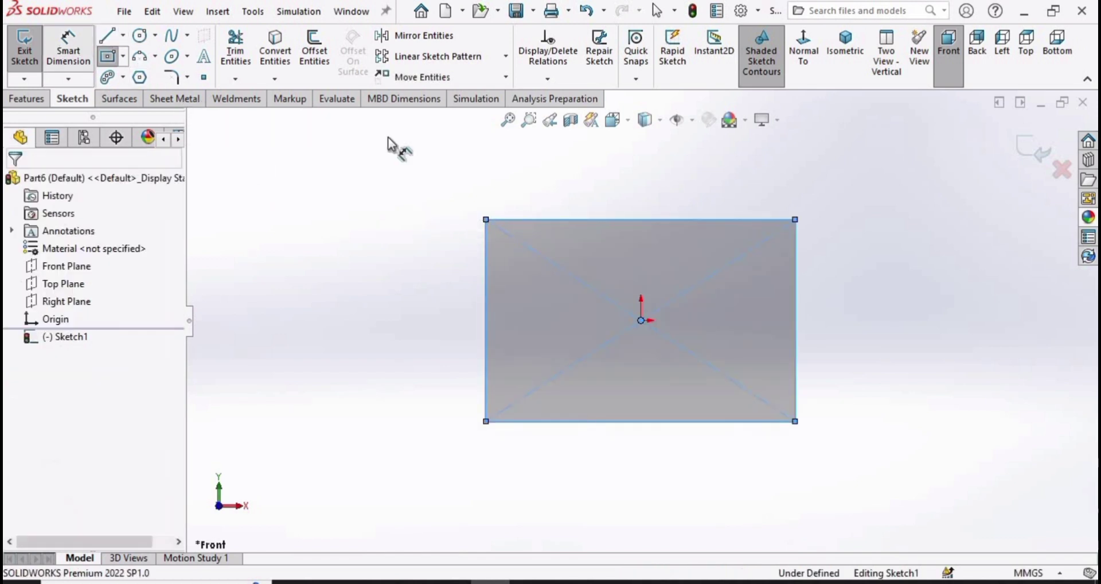
left_click(636, 219)
left_click(620, 176)
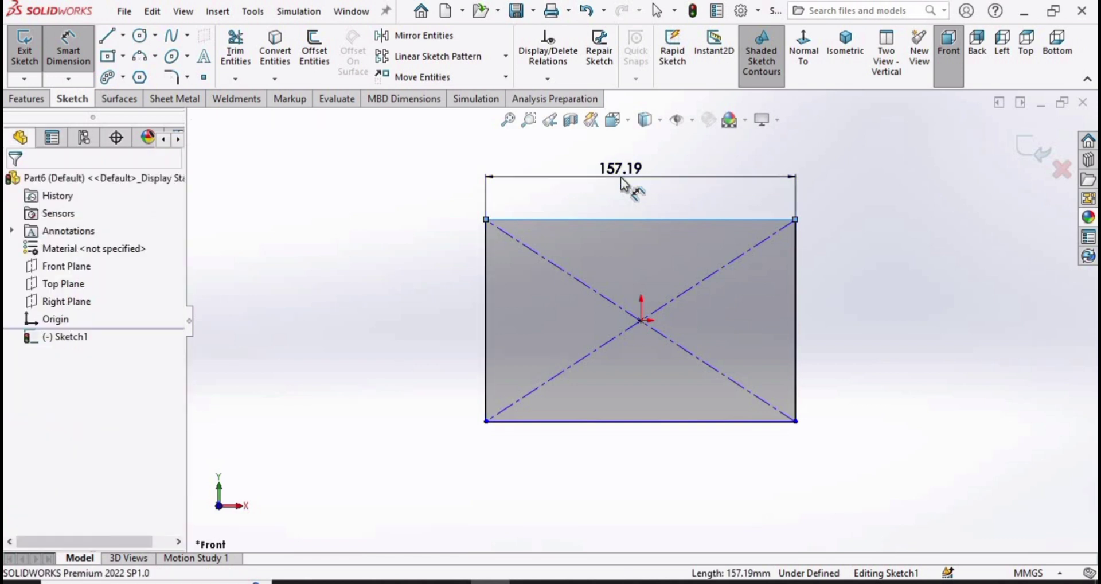
type("150")
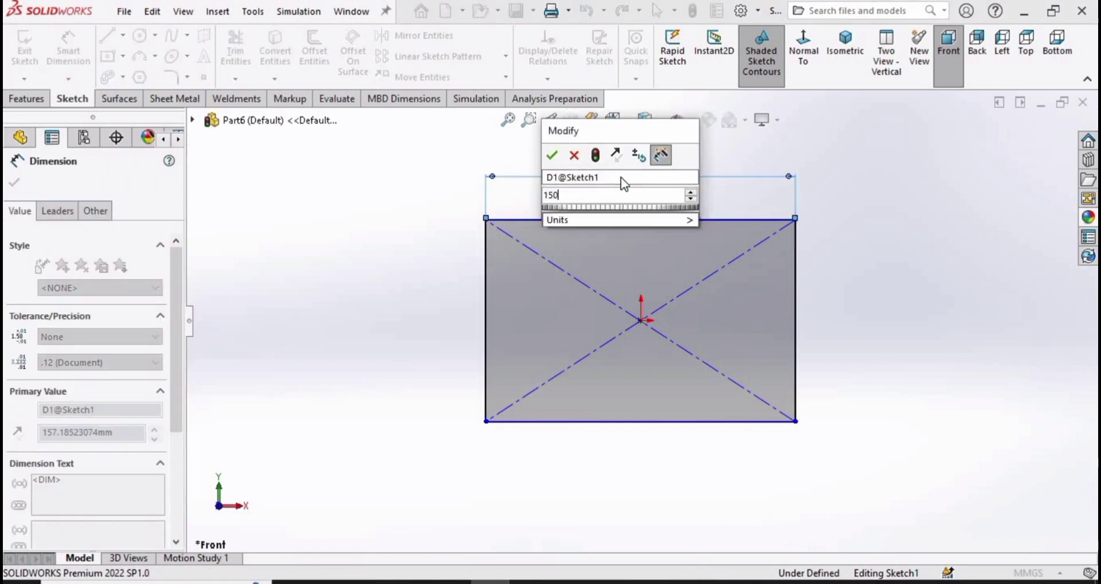
key("Return")
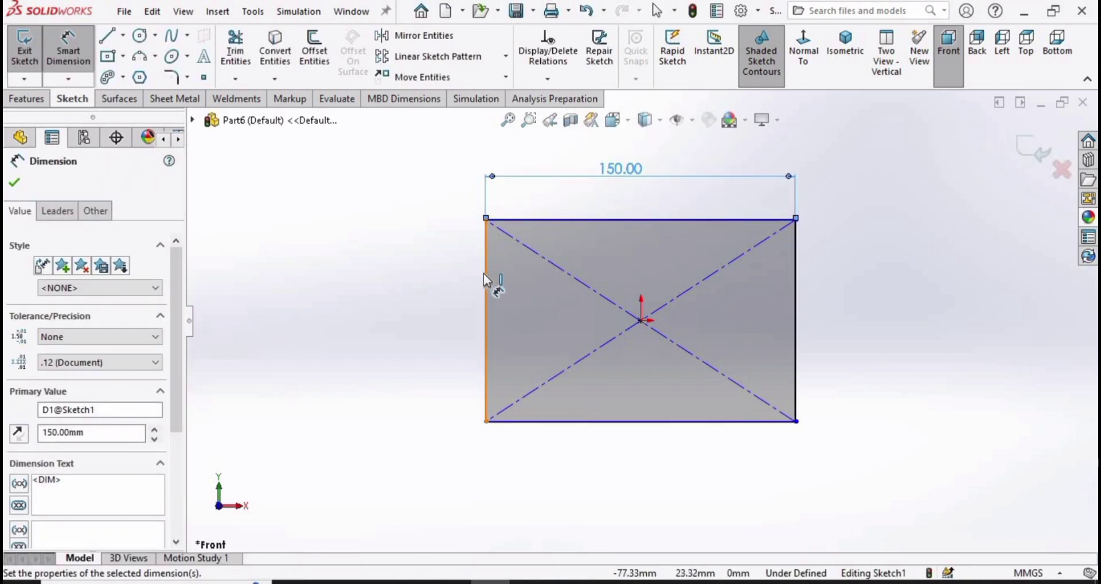
left_click(485, 320)
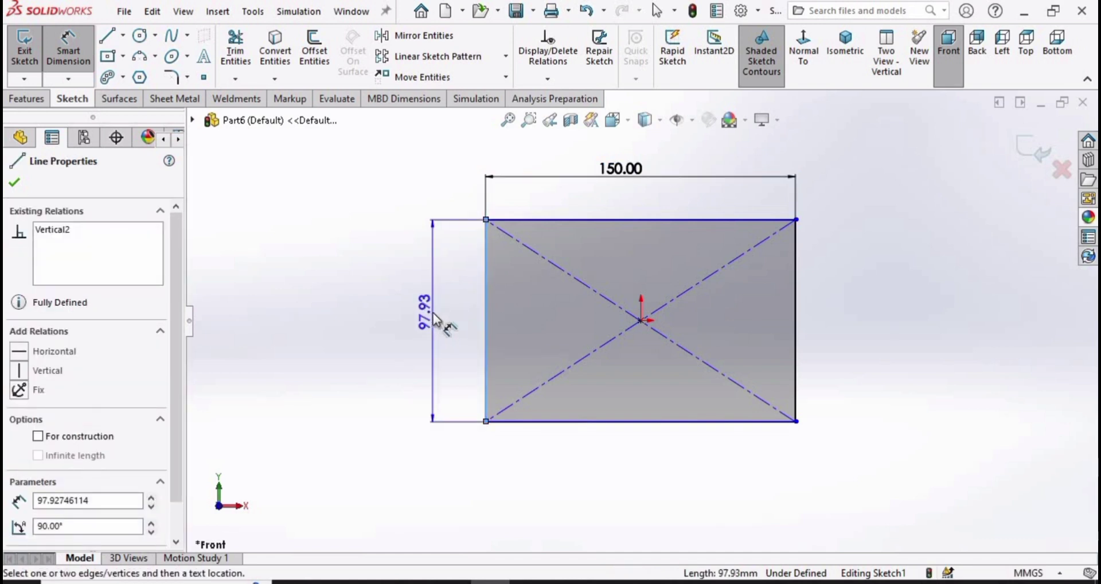
left_click(434, 316)
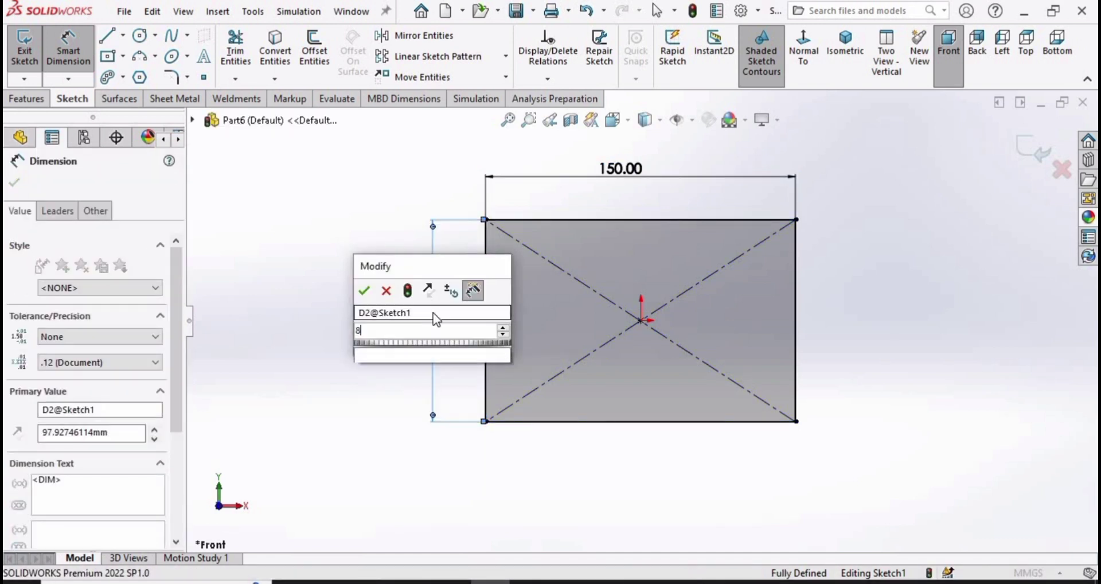
type("70")
key("Return")
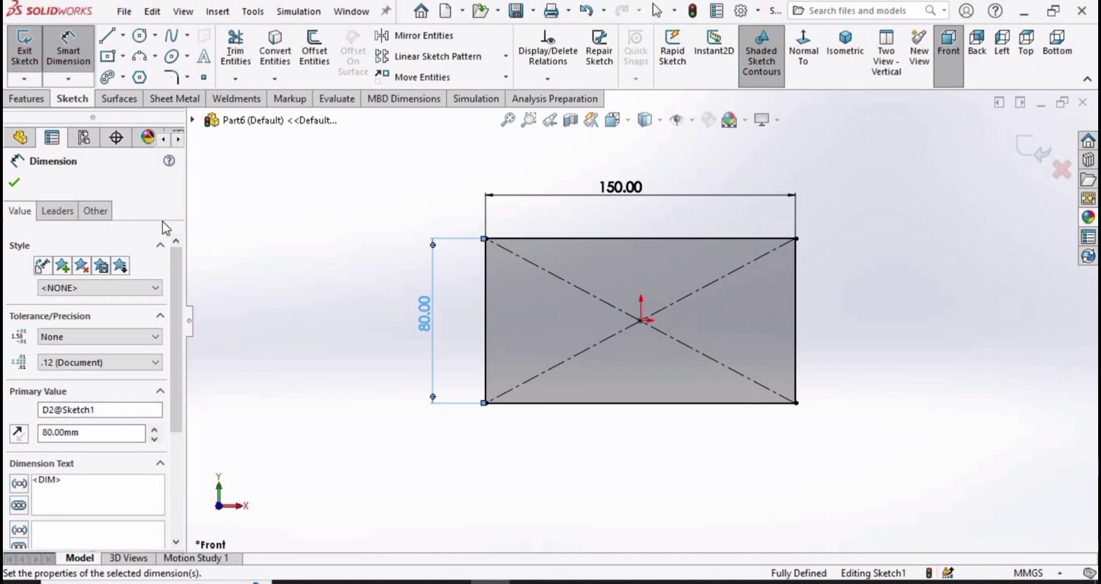
left_click(16, 185)
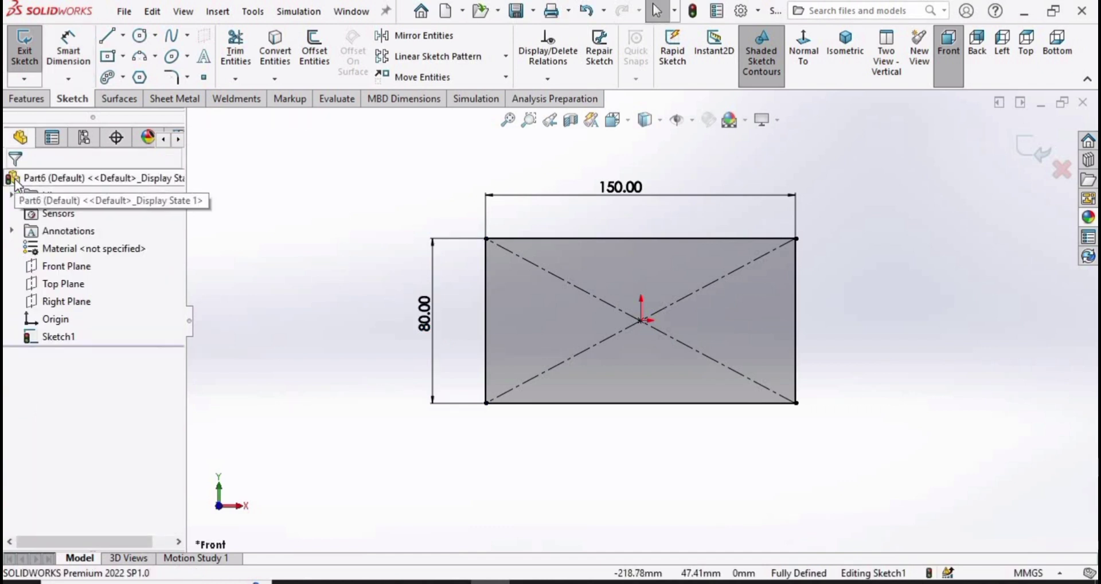
Create a 1.50 mm thick Base Flange from the sketch on the Sheet Metal tab
left_click(26, 100)
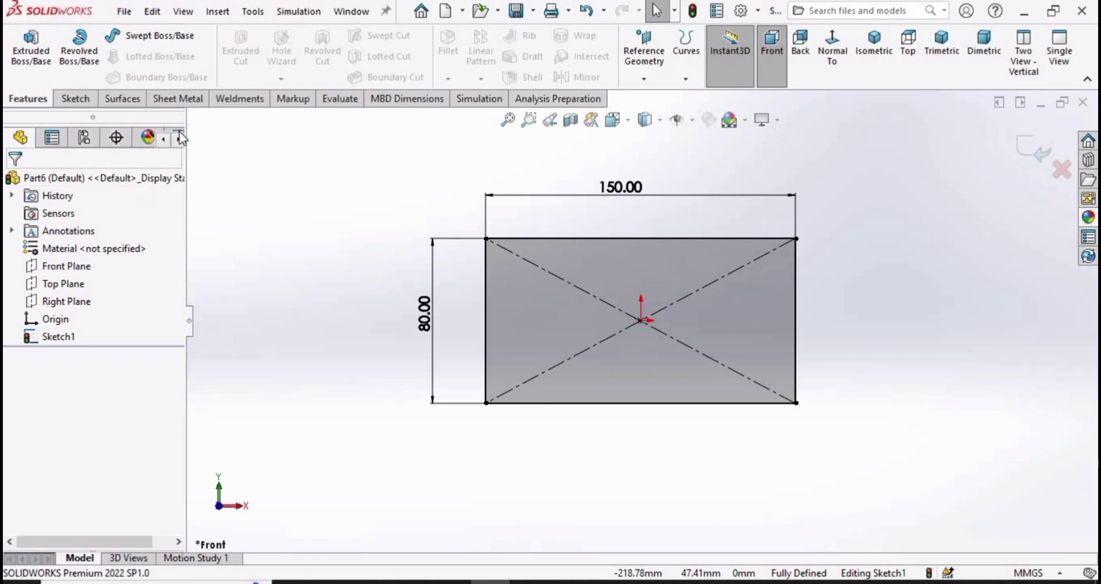
left_click(177, 100)
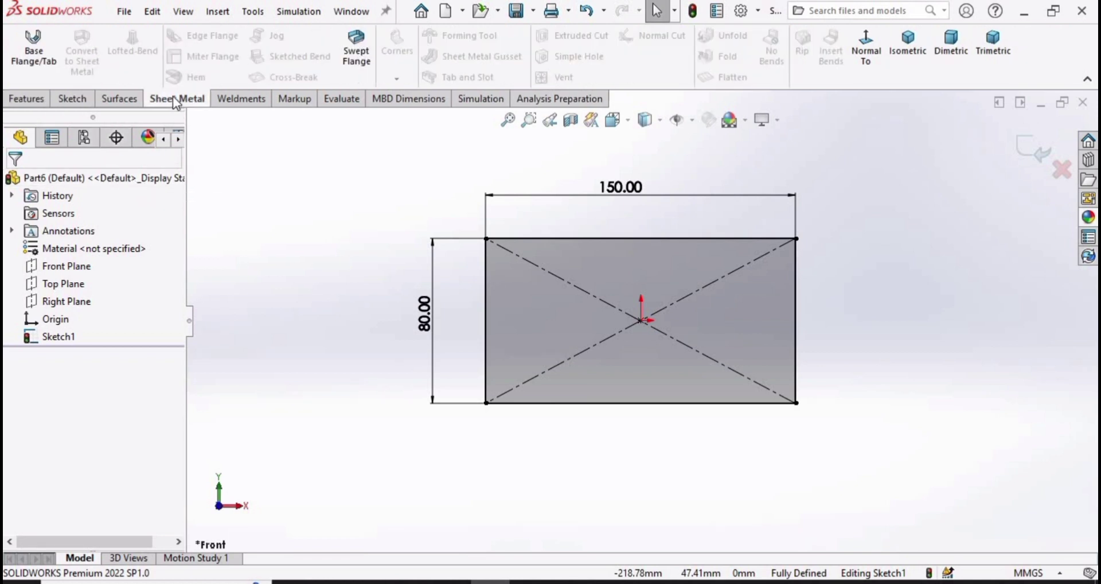
left_click(53, 55)
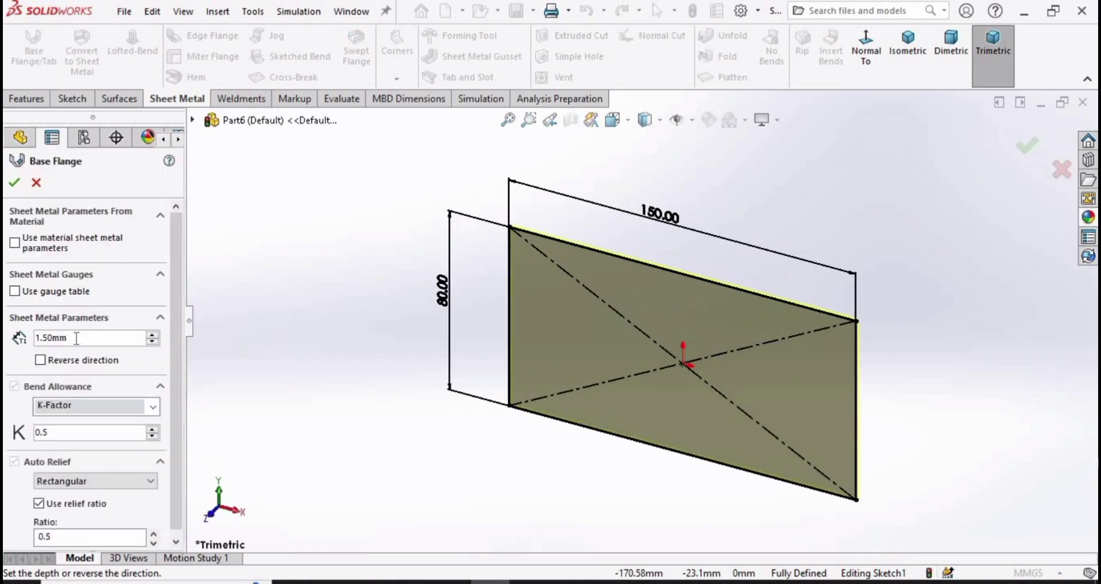
double_click(76, 337)
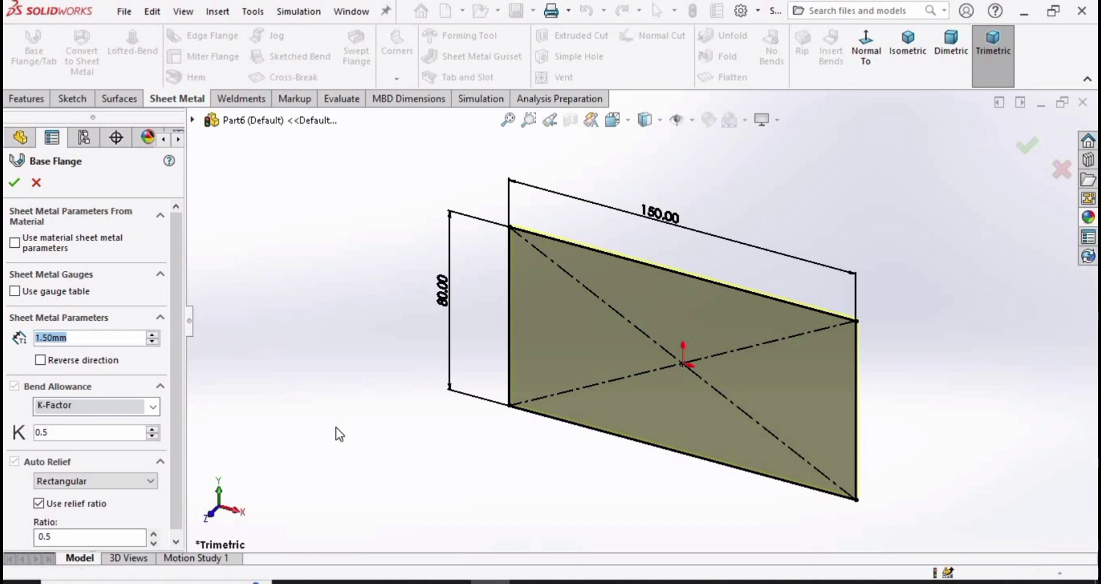
key("Return")
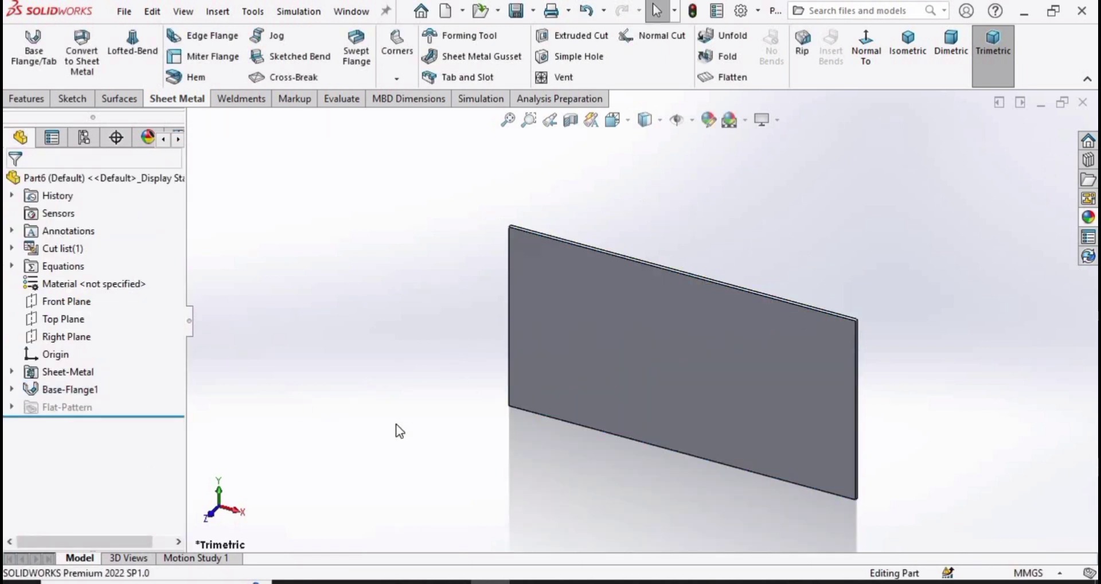
Apply the Plain White scene and polished nickel appearance, then show the Design Library
left_click(745, 120)
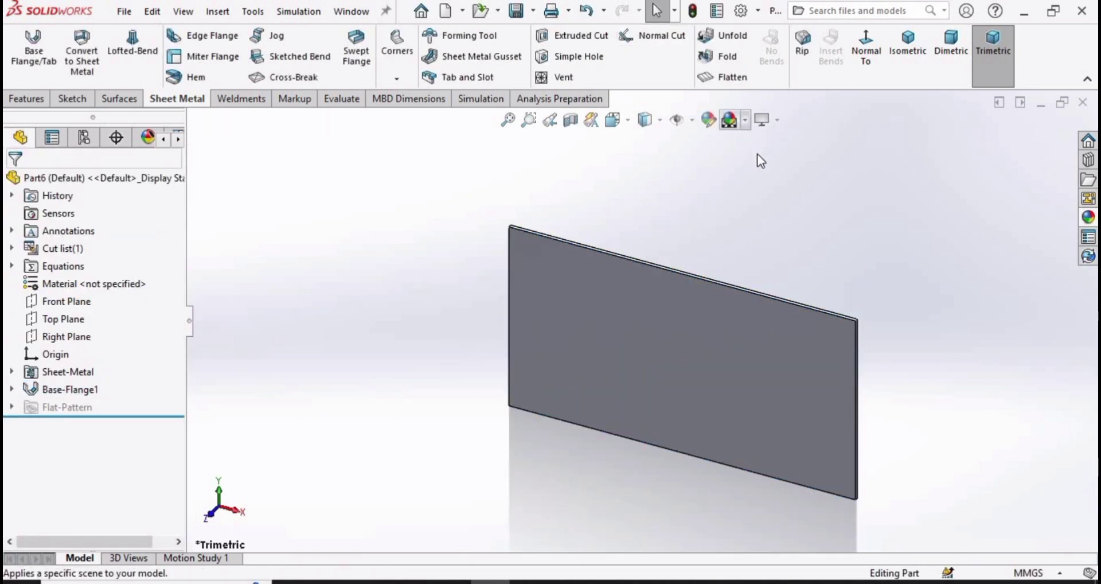
left_click(755, 160)
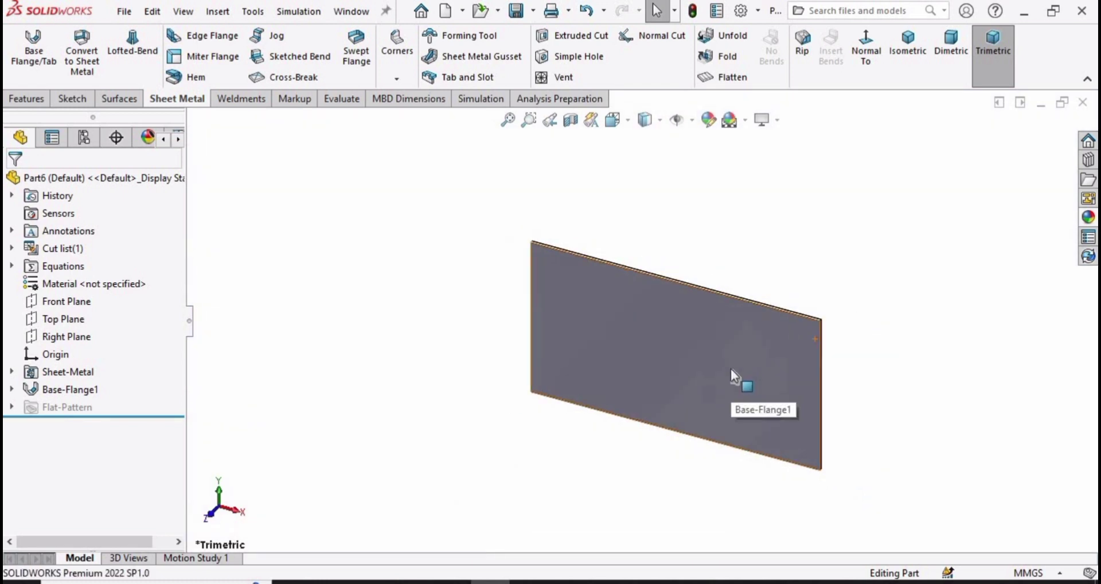
left_click(1088, 216)
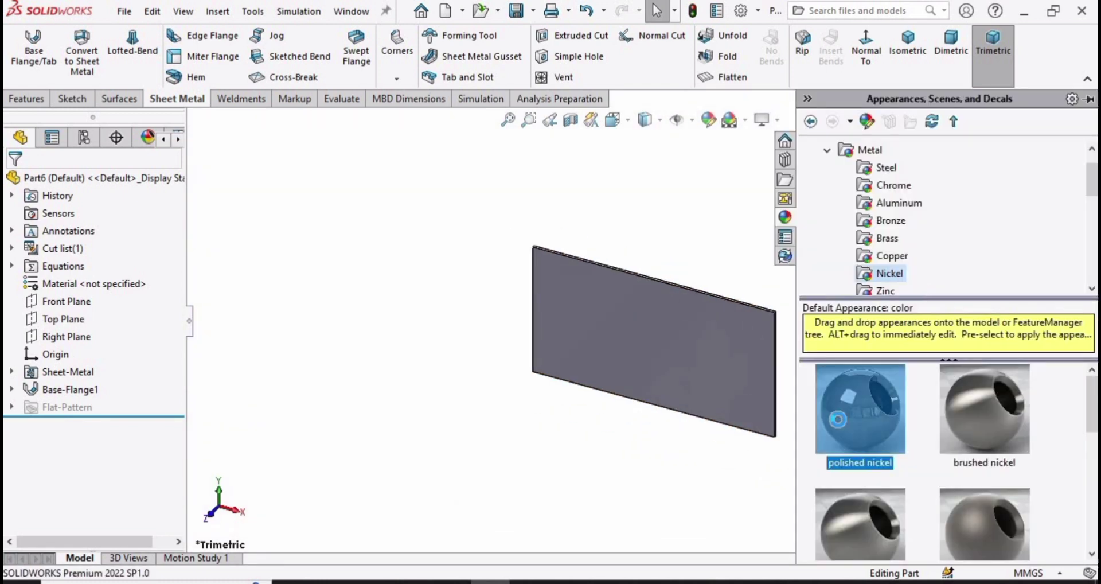
left_click_drag(840, 412, 1070, 154)
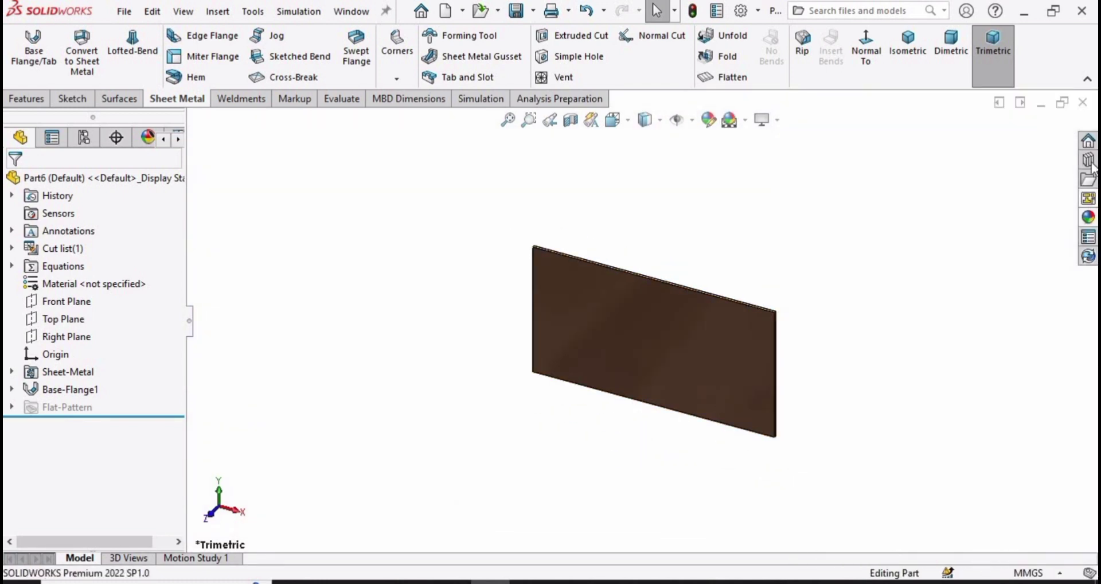
left_click(1089, 161)
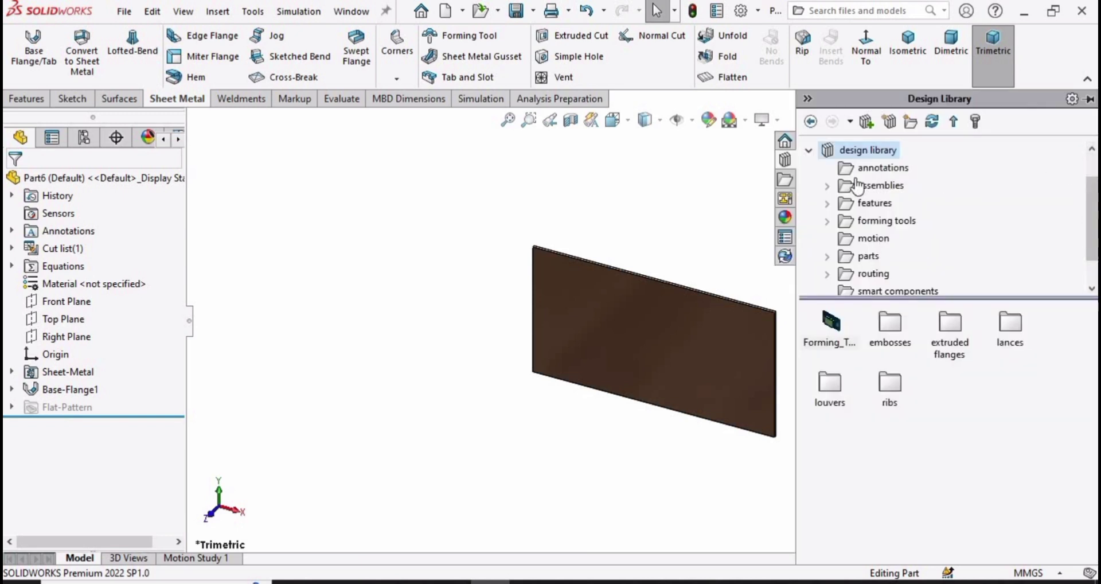
Expand design library > forming tools and drag Forming_Tool_1 onto the plate face
left_click(810, 151)
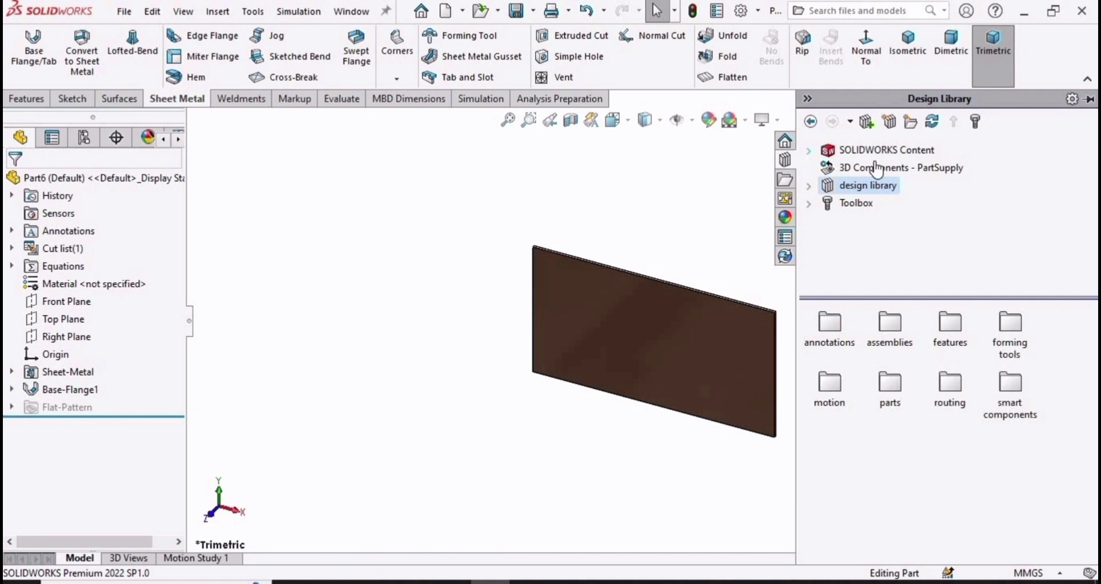
left_click(810, 188)
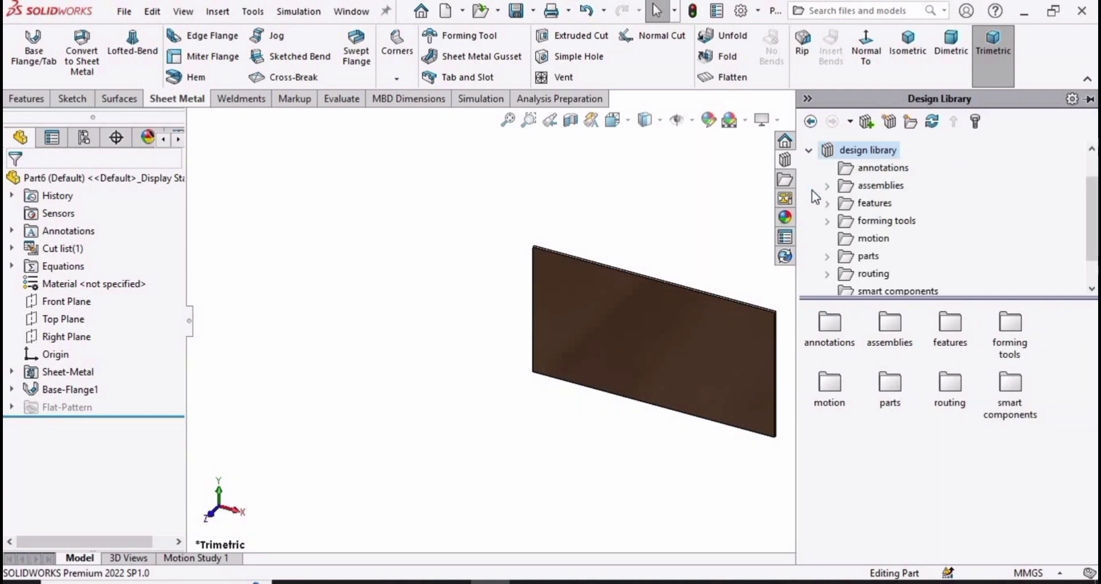
scroll(900, 258, "down", 1)
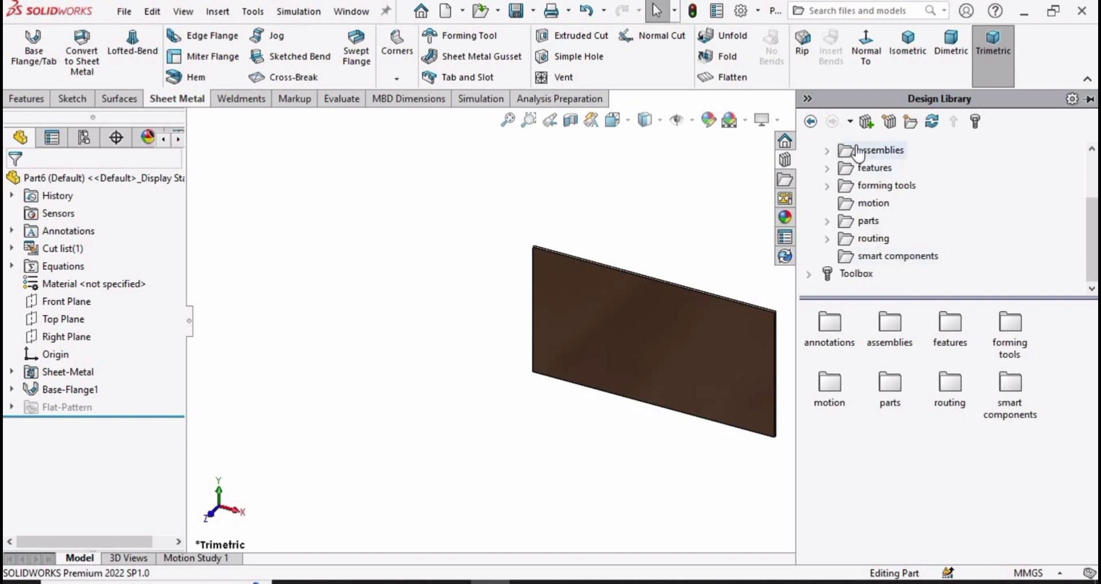
left_click(826, 186)
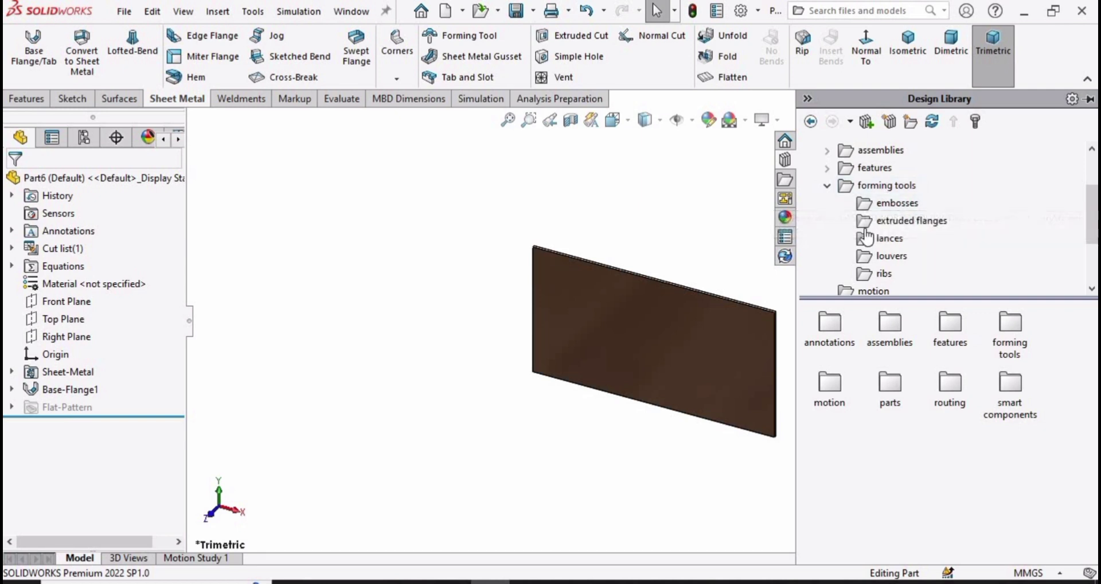
left_click(887, 185)
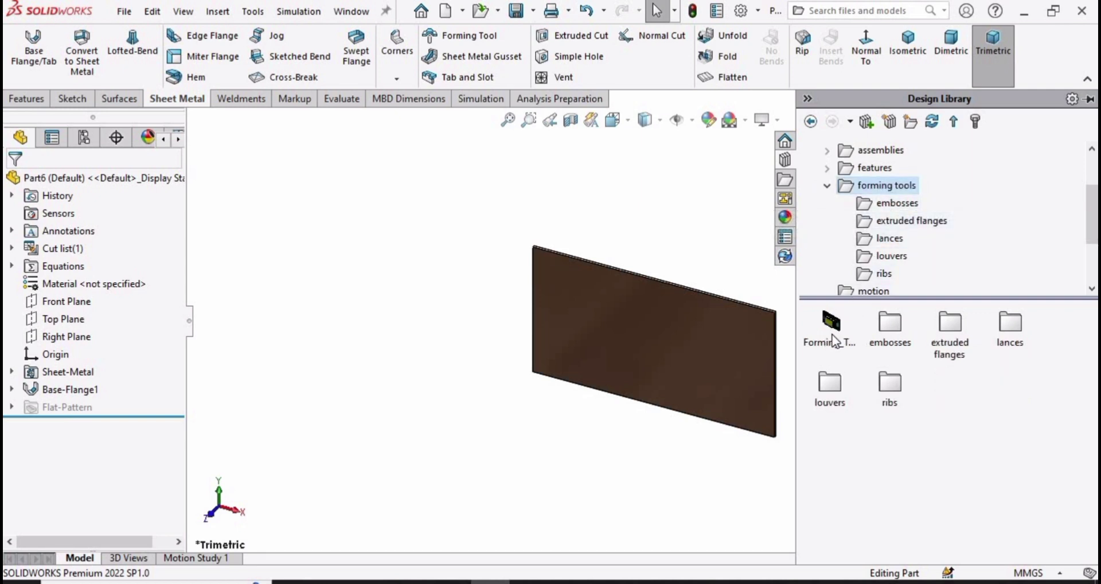
left_click_drag(831, 323, 645, 343)
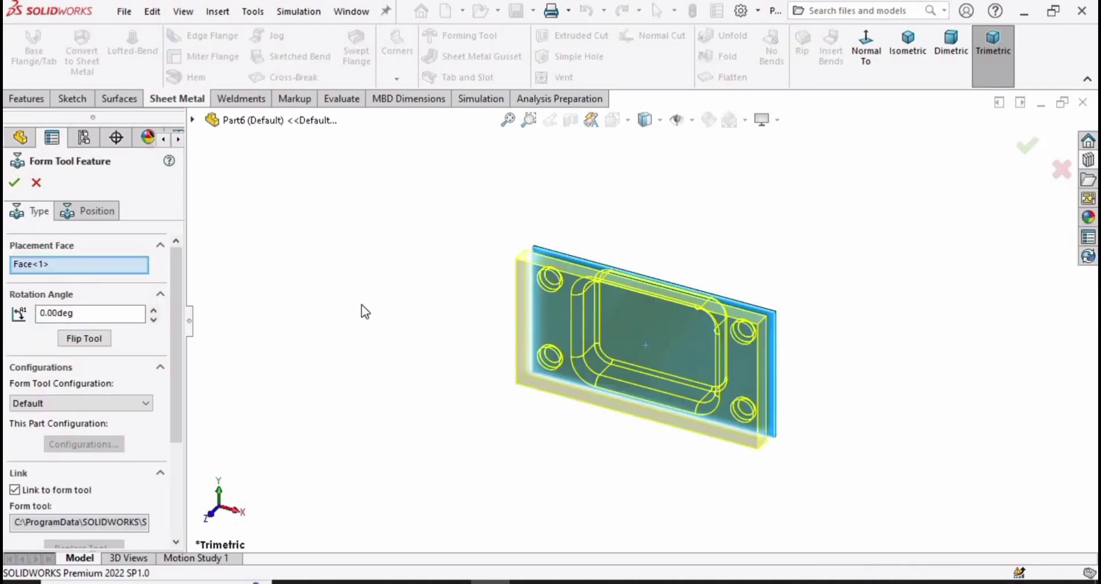
Dimension the boss form's center point 75 mm horizontally from the plate's 80 mm edge
left_click(92, 213)
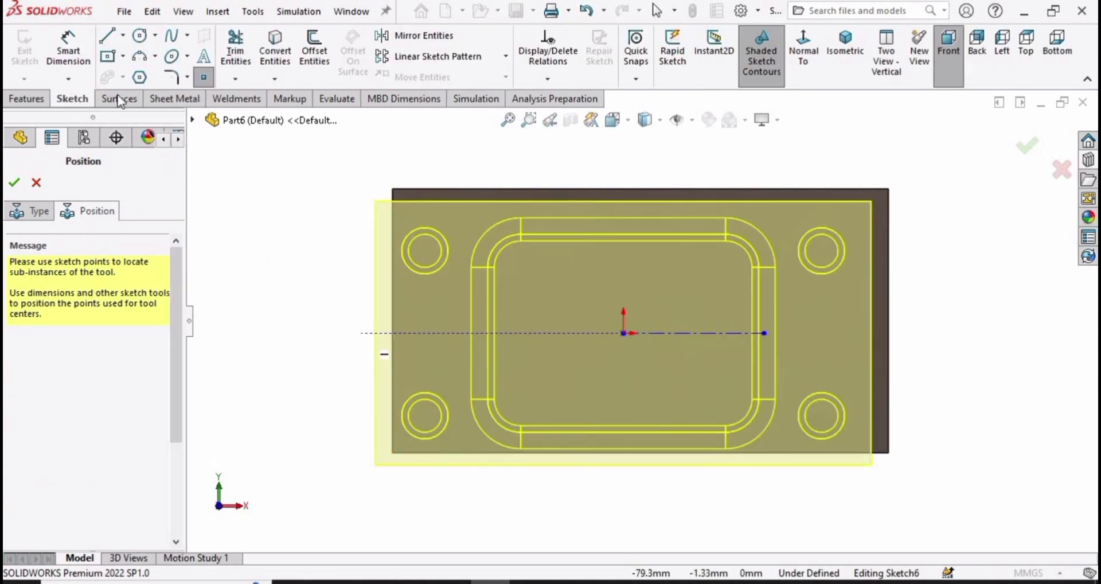
left_click(74, 50)
scroll(634, 346, "down", 3)
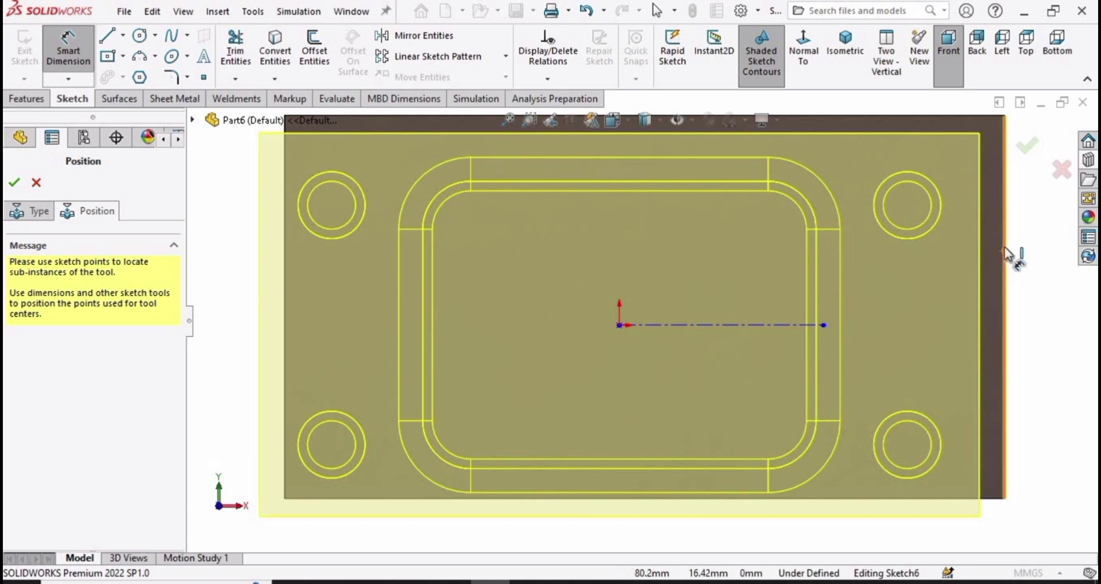
left_click(642, 325)
left_click(618, 324)
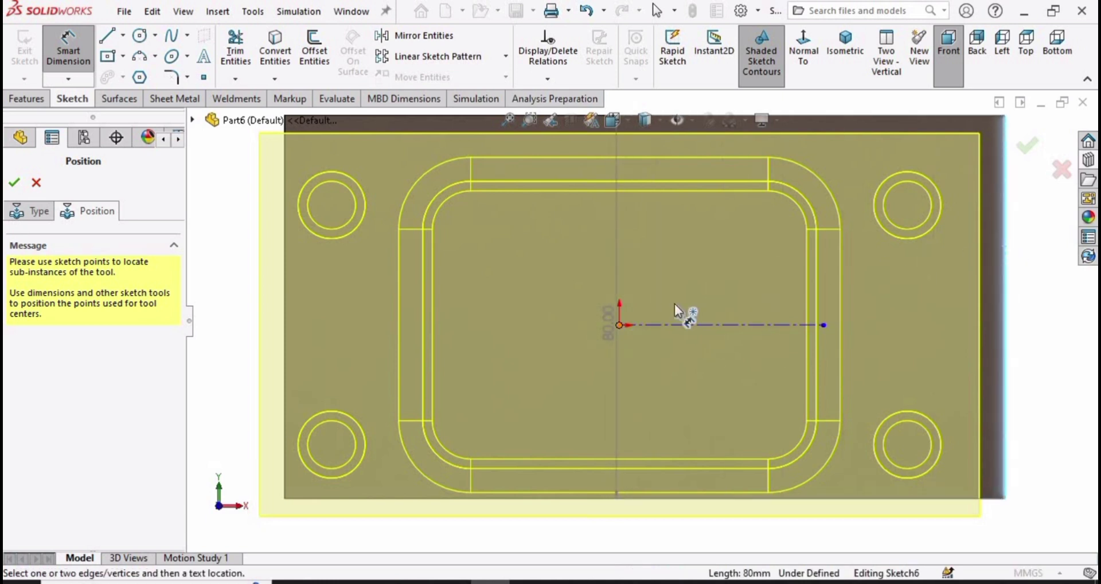
scroll(730, 277, "up", 3)
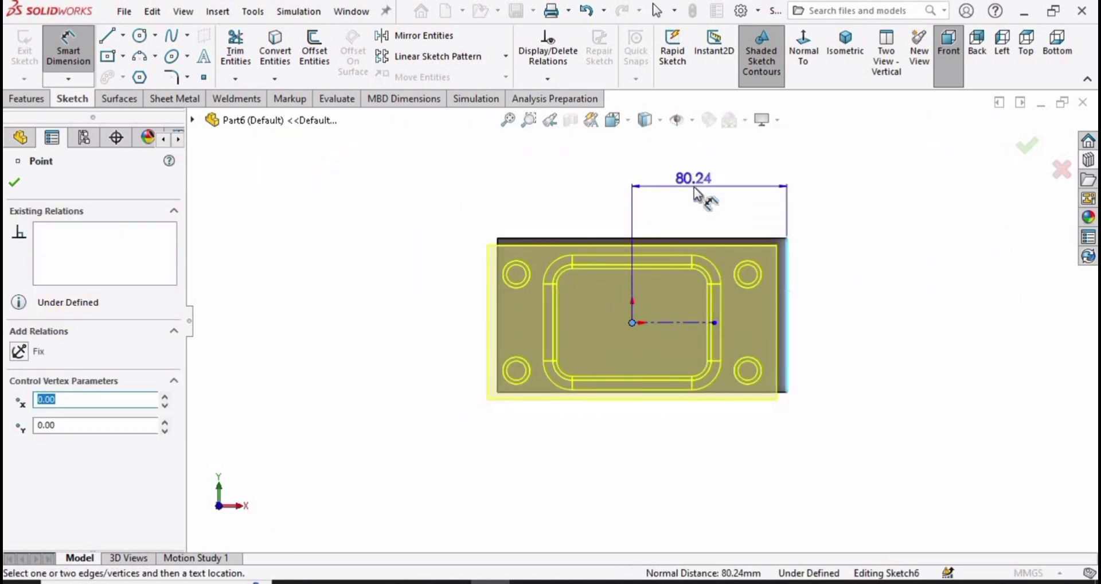
left_click(697, 194)
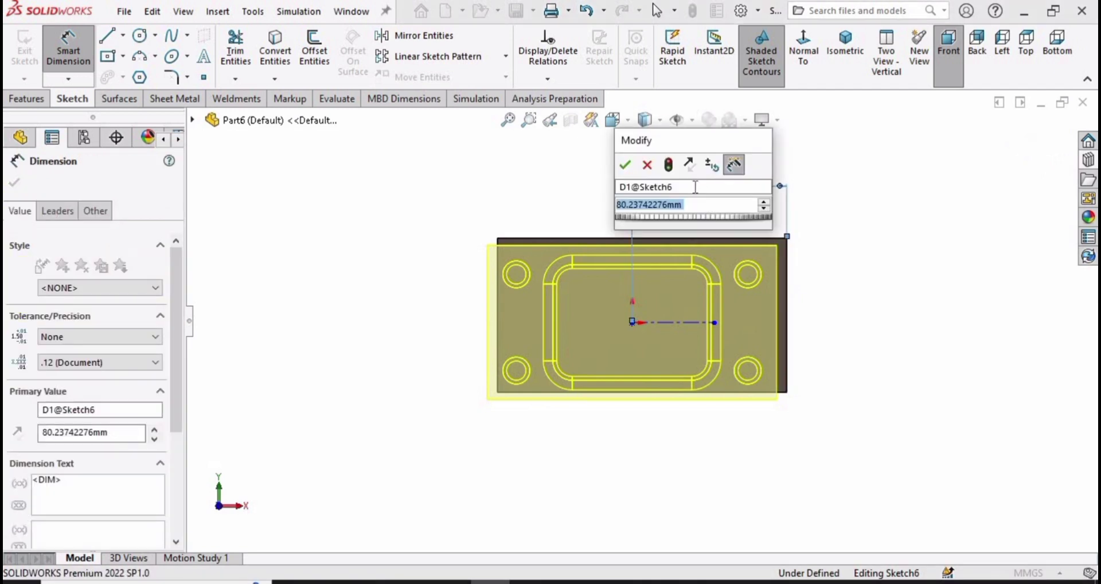
key("BackSpace")
type("=")
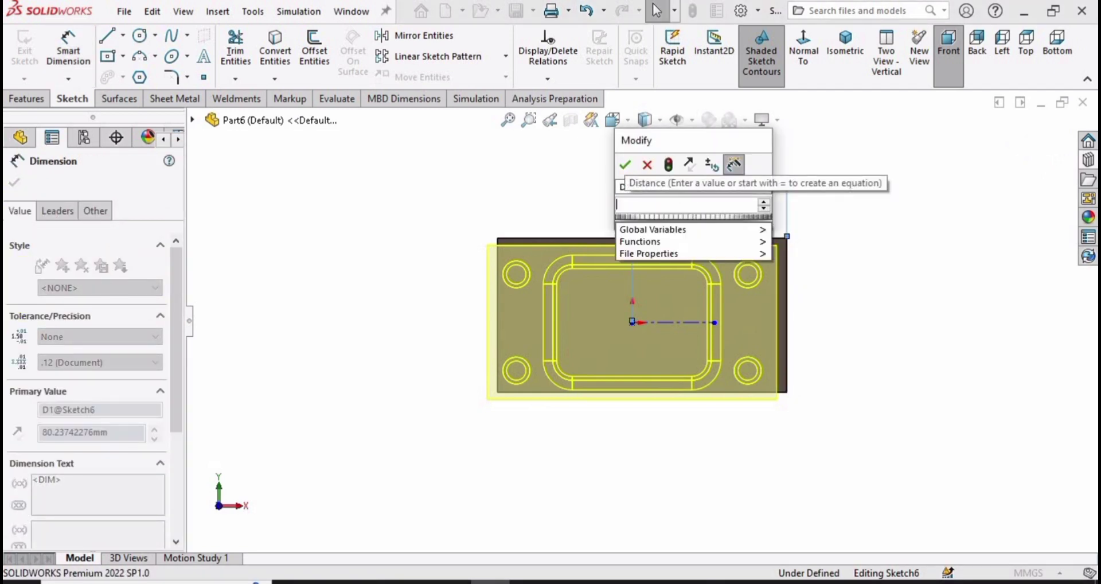
key("Escape")
key("Escape")
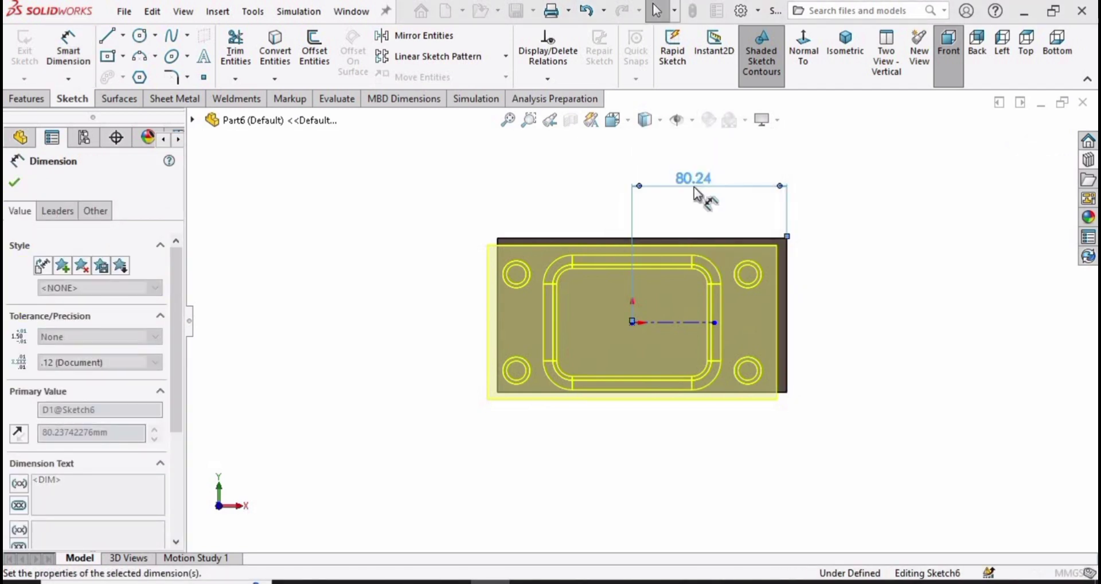
Dimension the center point 40 mm from the plate's bottom edge and apply the form feature
left_click(642, 319)
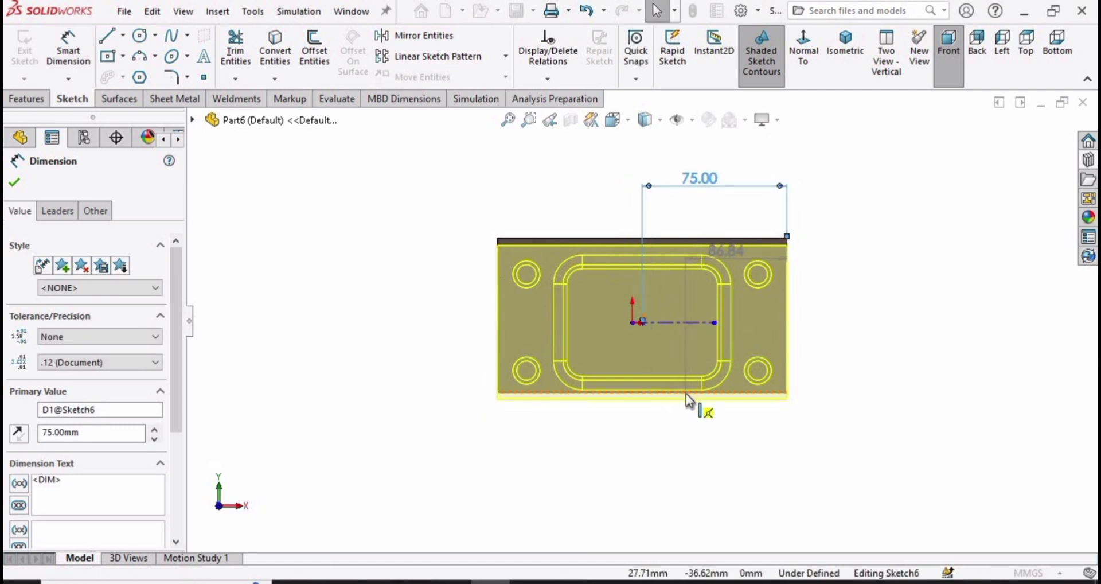
left_click(67, 55)
scroll(638, 346, "down", 3)
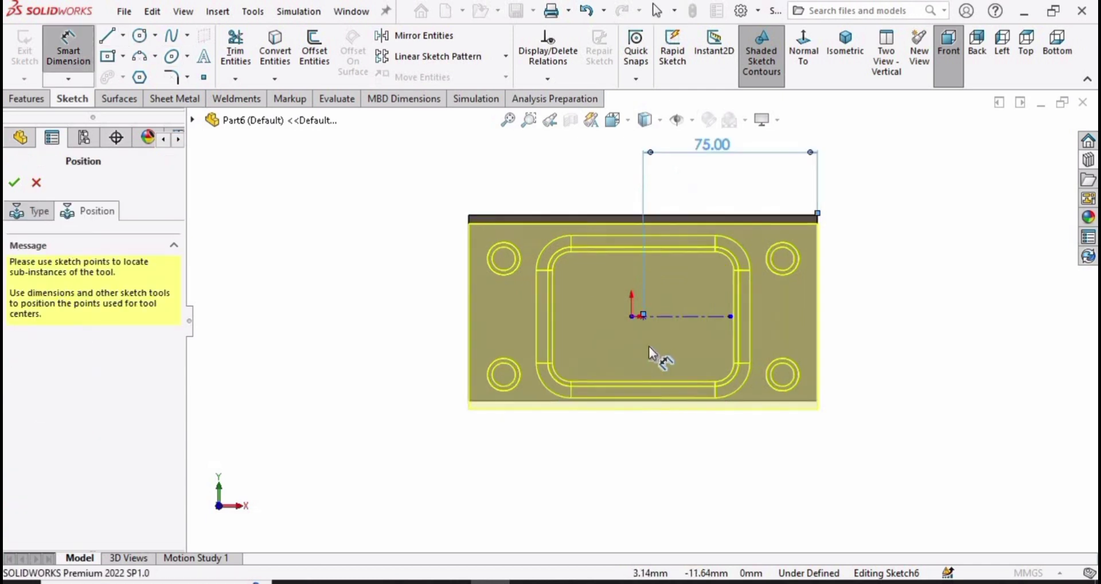
left_click(689, 410)
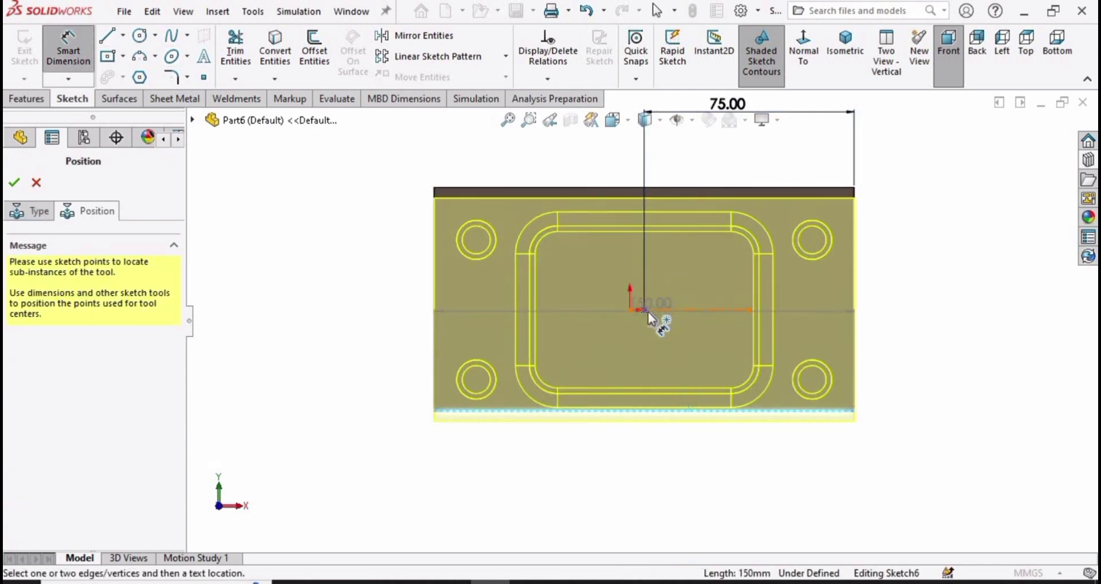
left_click(645, 310)
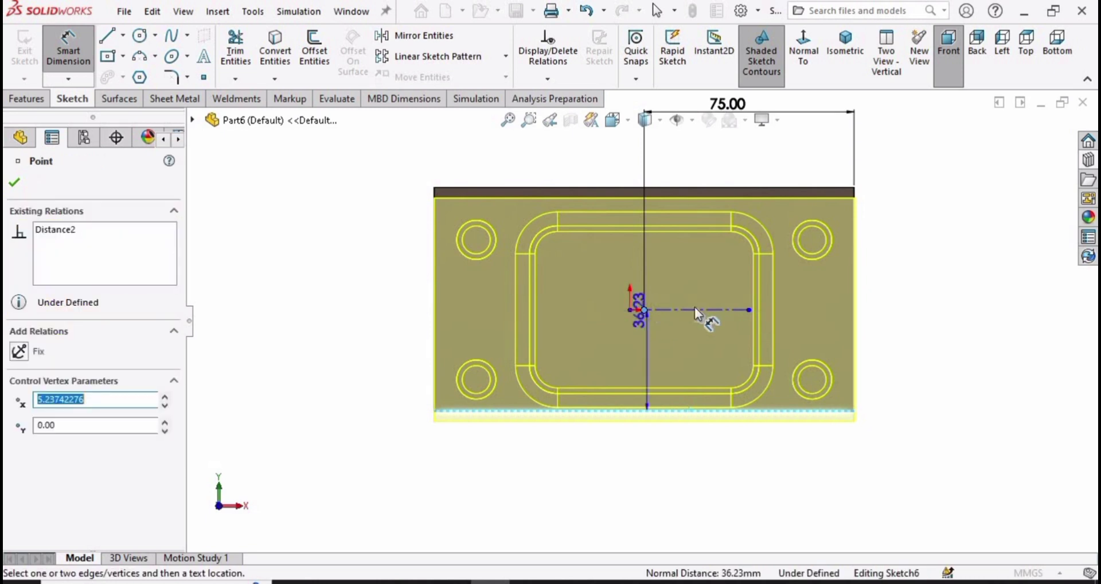
left_click(916, 339)
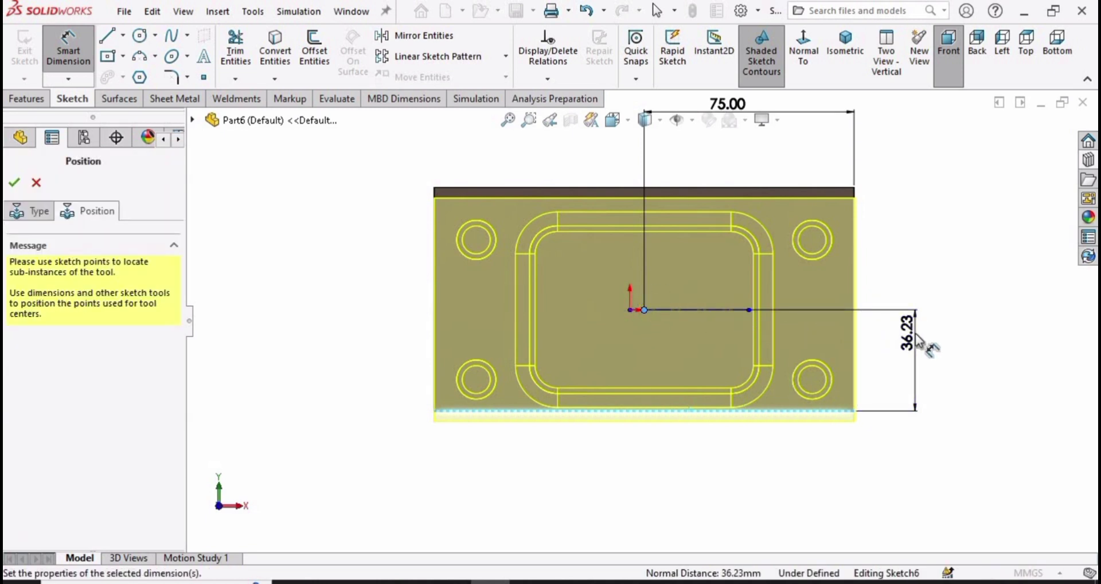
key("Escape")
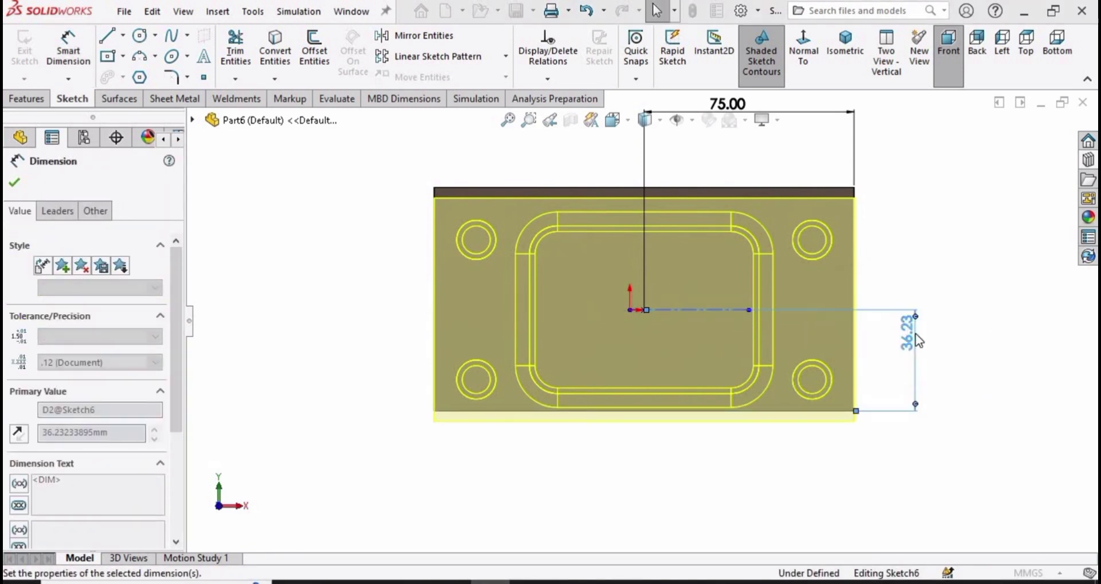
left_click(14, 183)
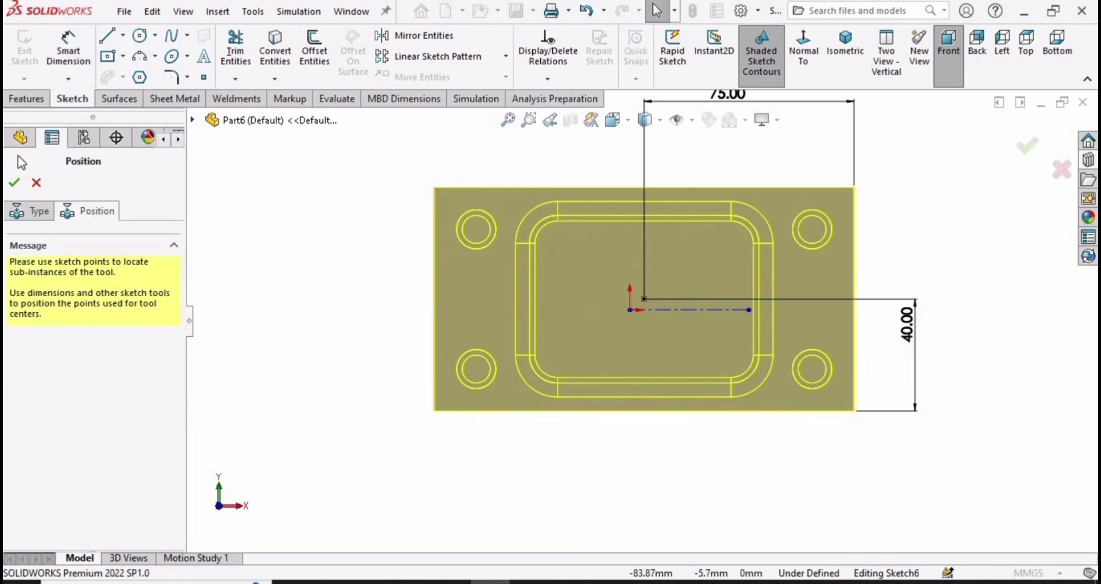
left_click(16, 190)
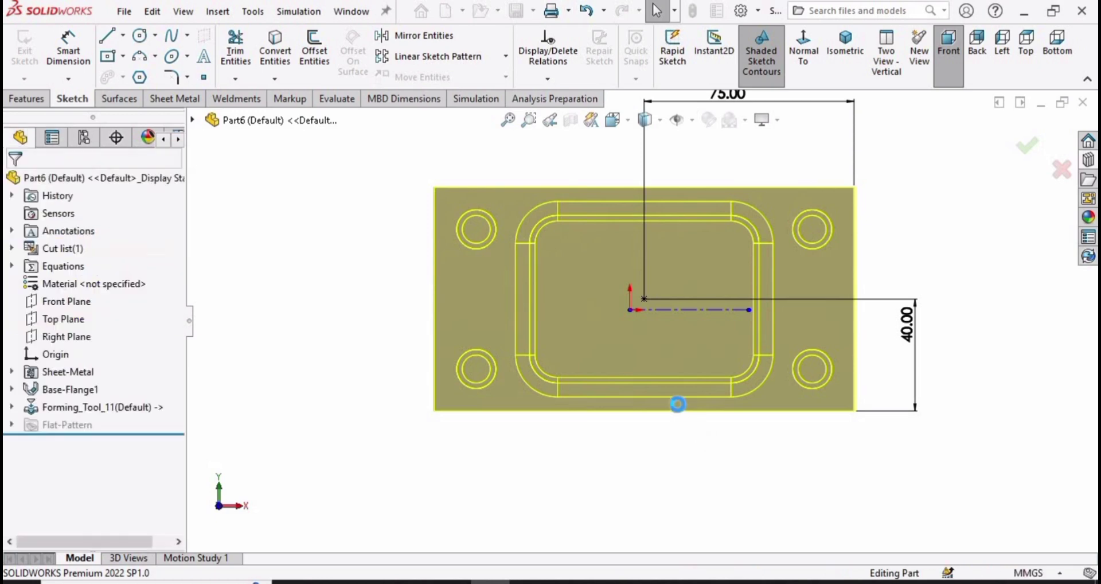